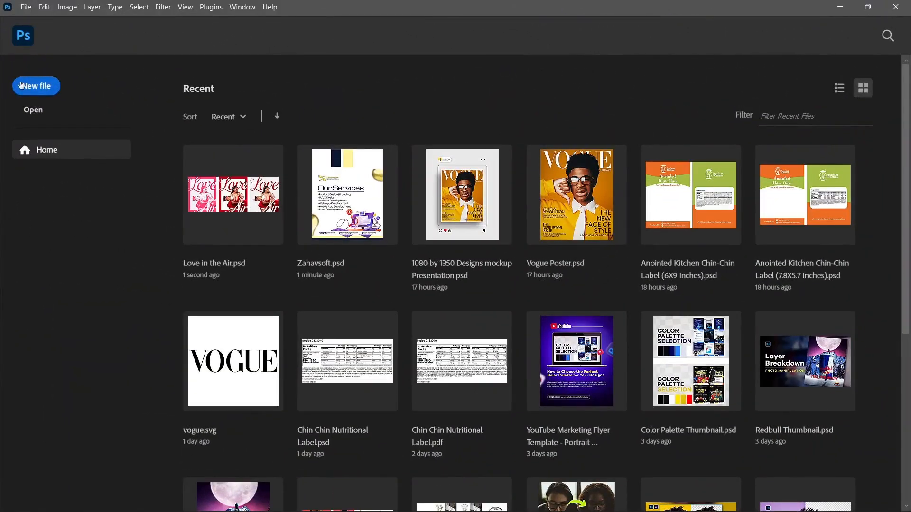
Create a new 1080 x 1350 px portrait RGB document at 72 pixels/inch with an artboard and transparent background
left_click(52, 87)
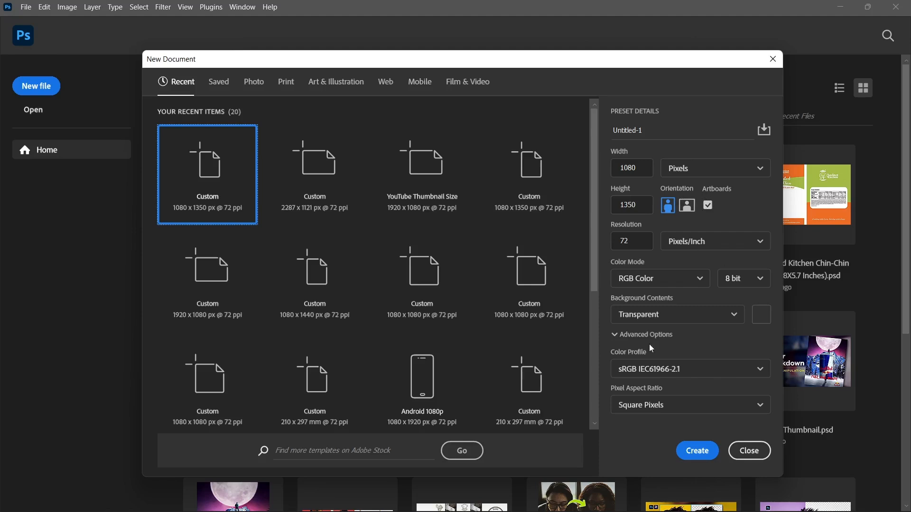
left_click(695, 450)
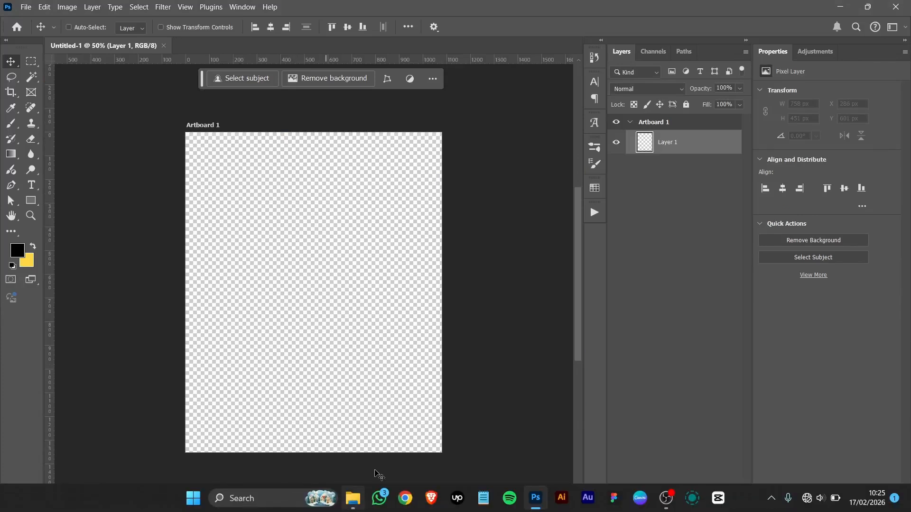
Place the Love is in the Air Palette image from the Love Assets folder and position it just above the artboard
left_click(352, 509)
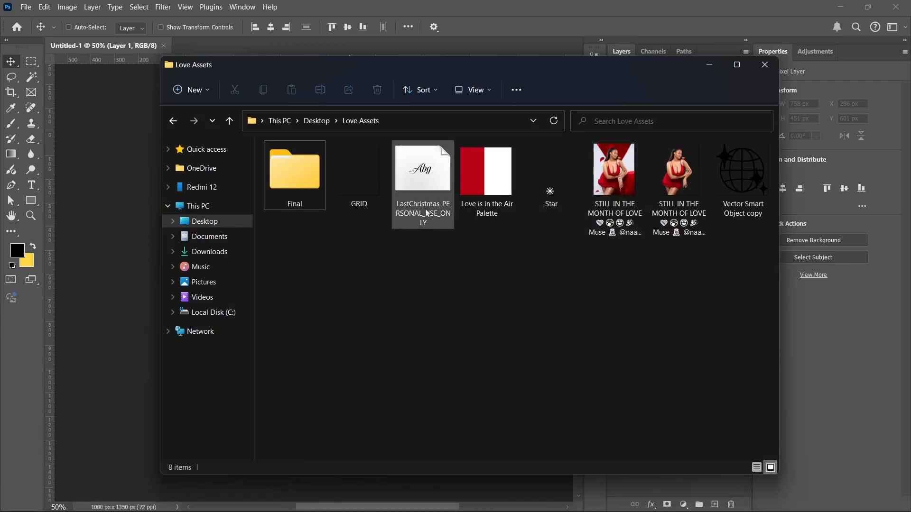
left_click(491, 198)
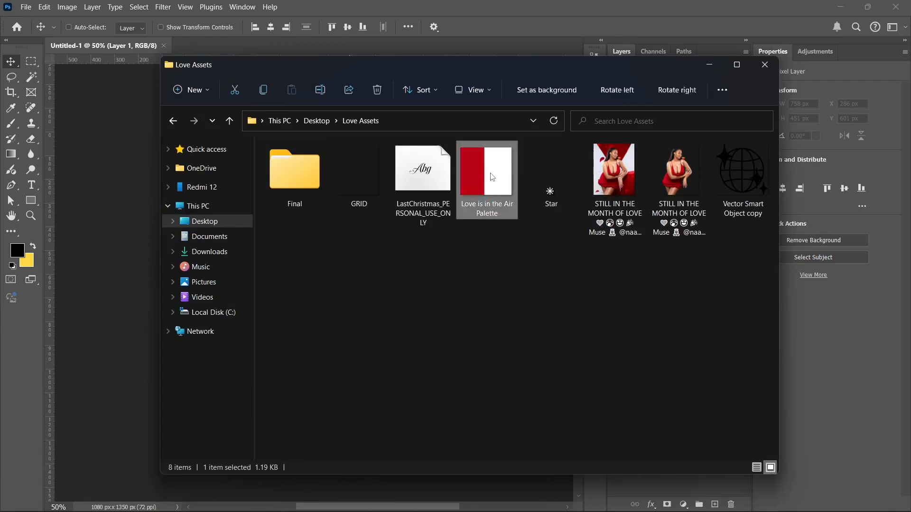
left_click_drag(491, 177, 93, 270)
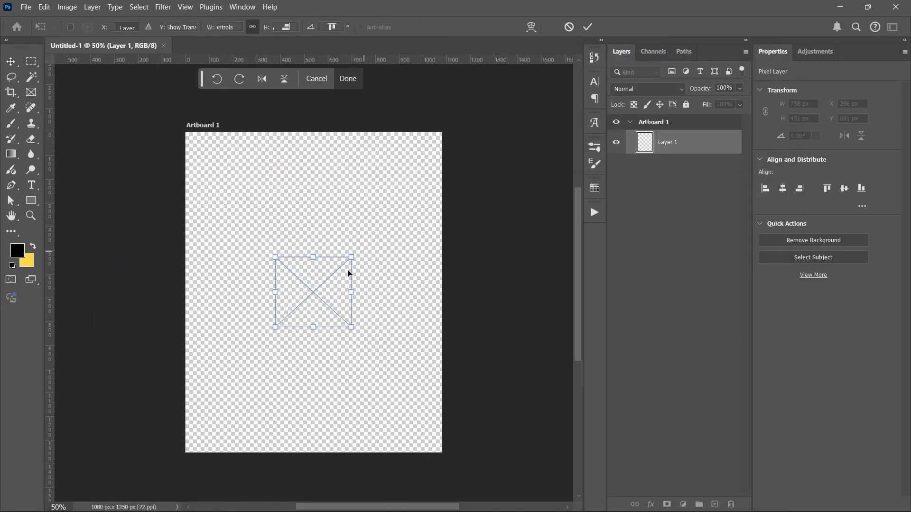
left_click_drag(316, 296, 318, 91)
left_click(587, 26)
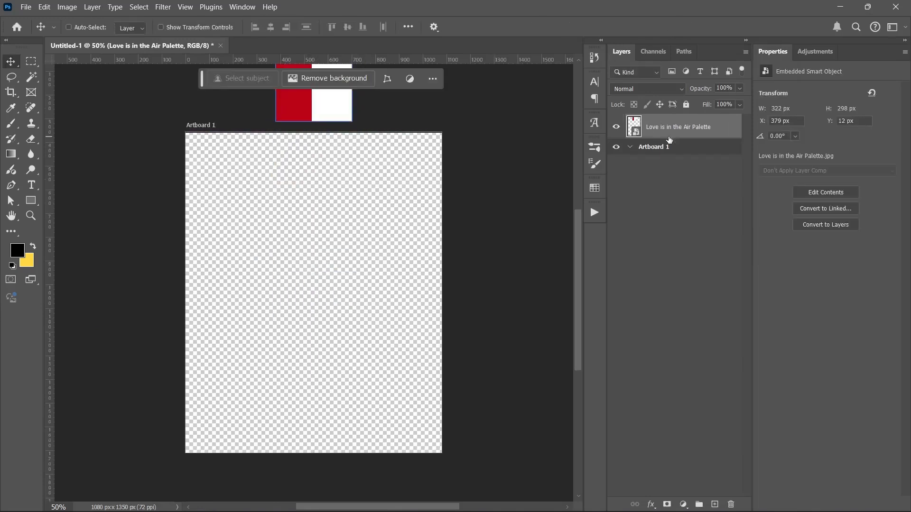
key("shift+Down")
key("shift+Down")
scroll(373, 245, "down", 3)
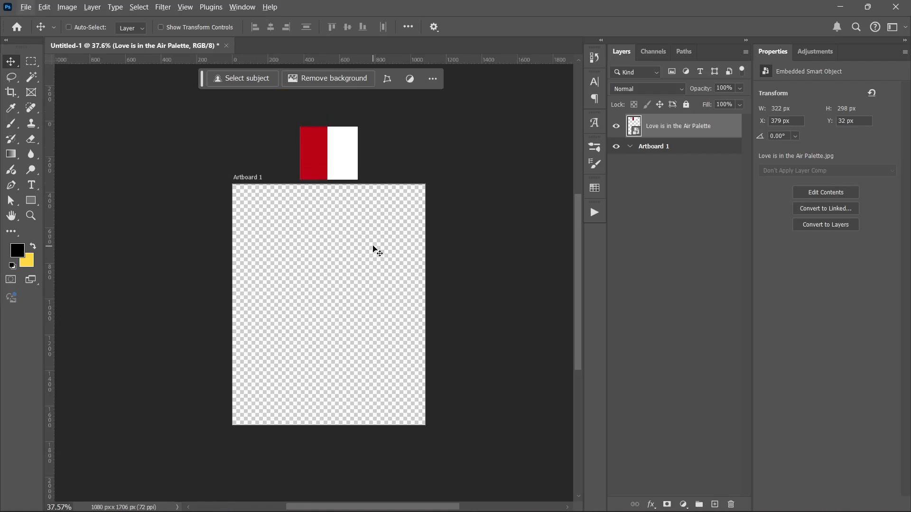
scroll(374, 248, "up", 2)
Add a Solid Color fill layer in ff0000 and move it inside Artboard 1
left_click_drag(631, 135, 667, 417)
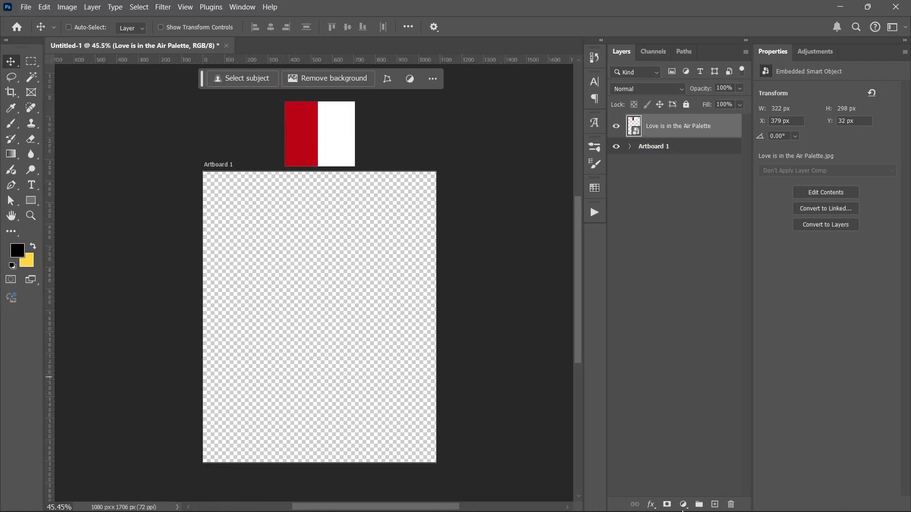
left_click(683, 504)
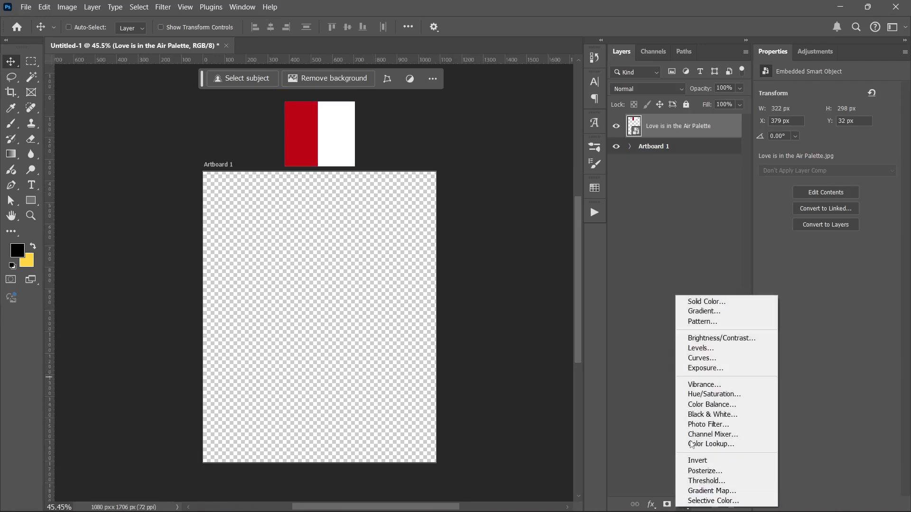
left_click(695, 303)
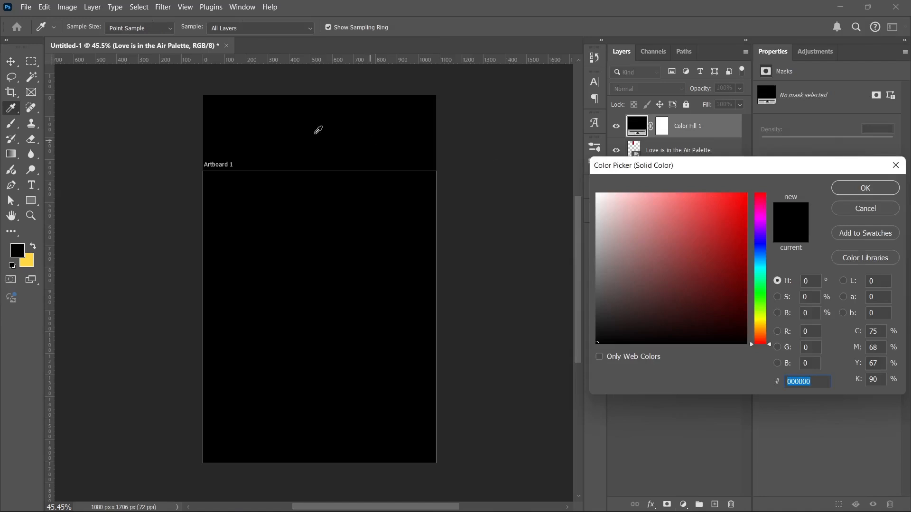
type("ff0000")
left_click(862, 189)
key("v")
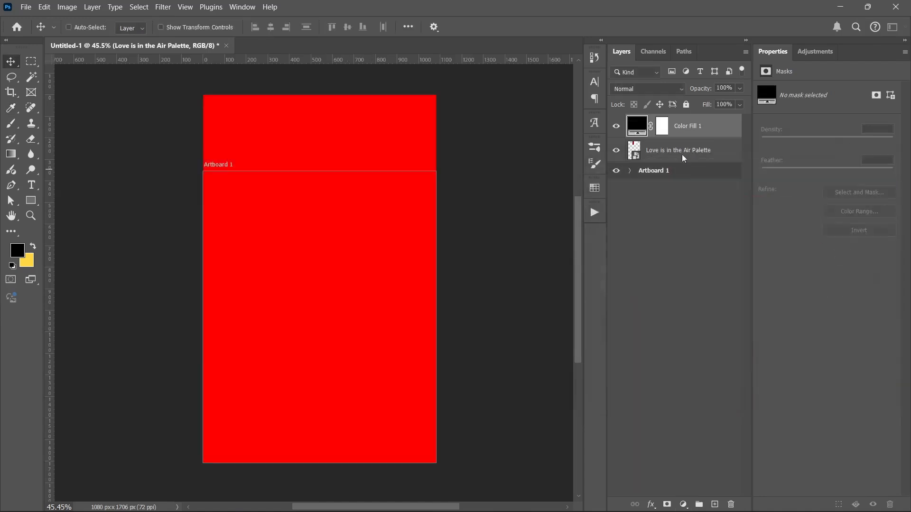
left_click_drag(688, 127, 648, 171)
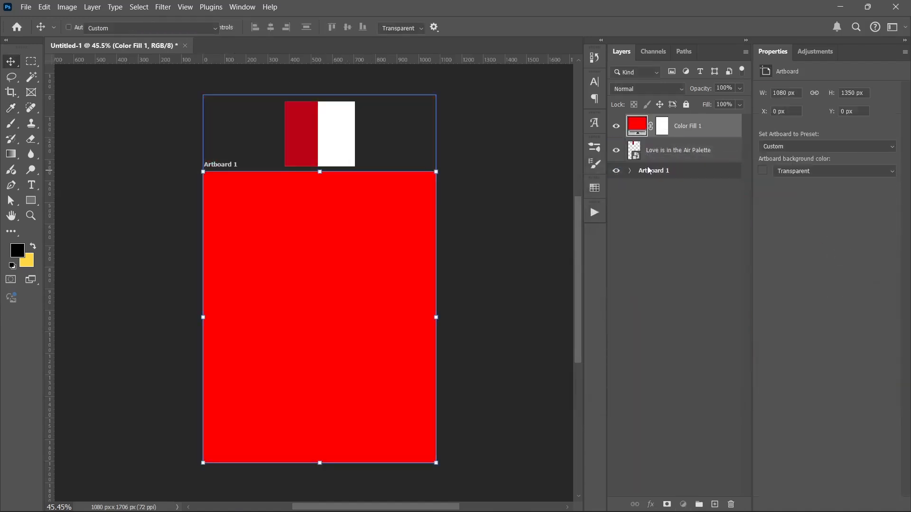
left_click(631, 148)
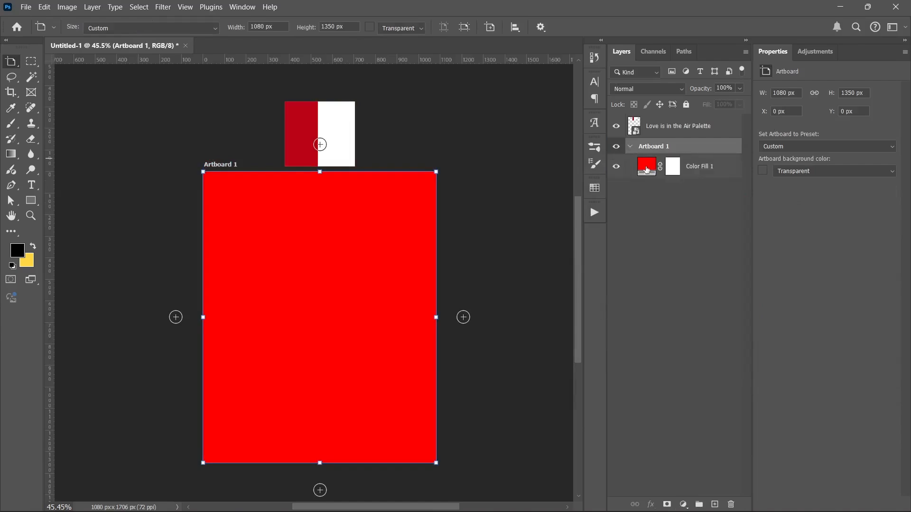
Recolor the solid fill layer with the palette image's red, ba0317
double_click(647, 169)
left_click(300, 121)
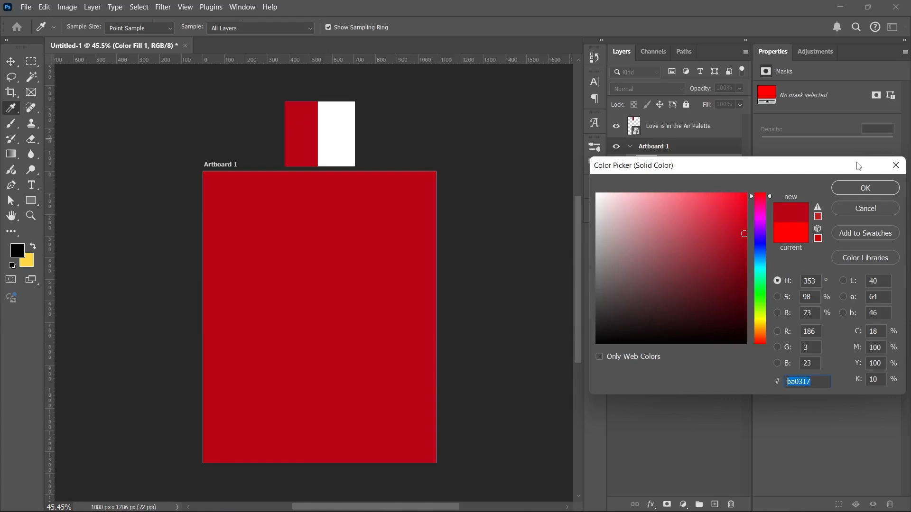
left_click(856, 188)
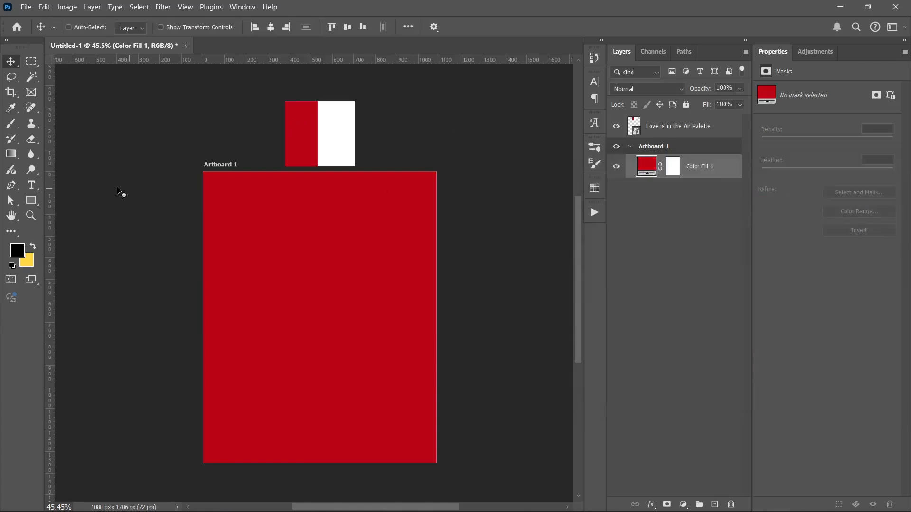
Set the foreground color to ffffff and draw a white rectangle about 783 x 1129 px on the artboard
mouse_move(191, 508)
left_click(30, 201)
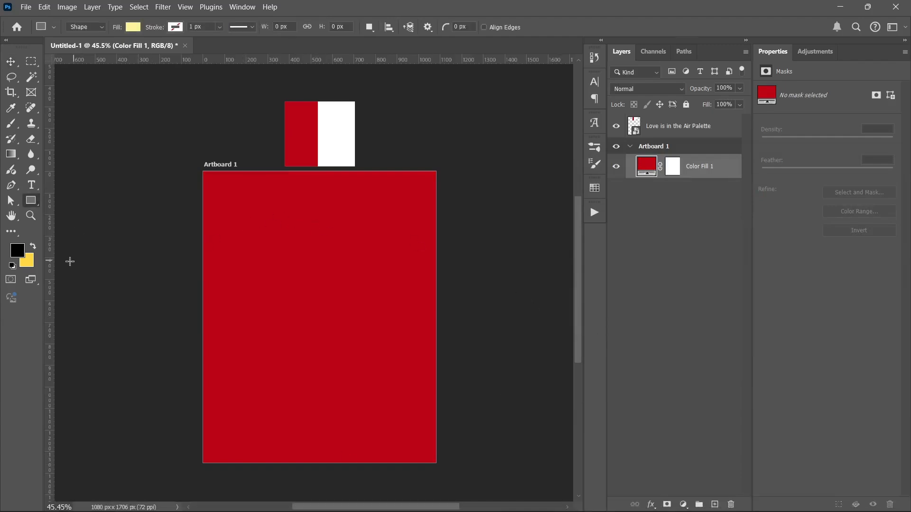
left_click(19, 248)
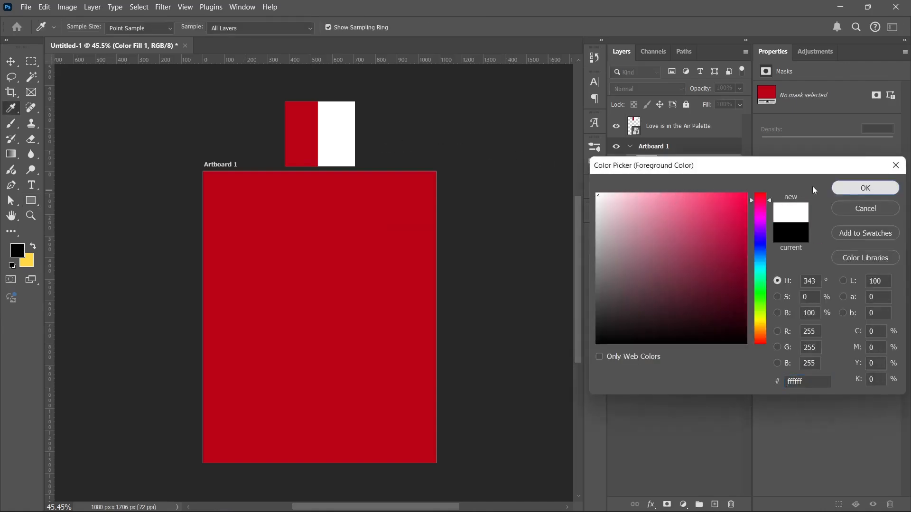
left_click(865, 187)
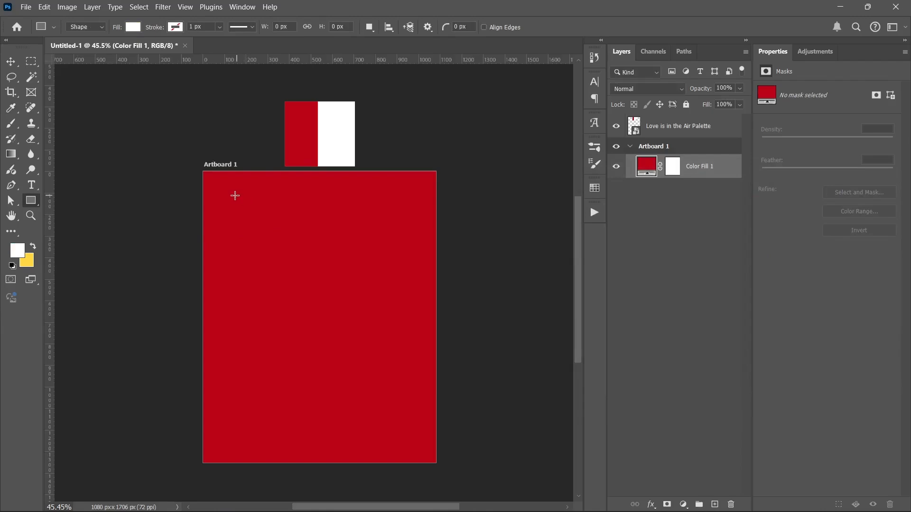
left_click_drag(235, 195, 402, 439)
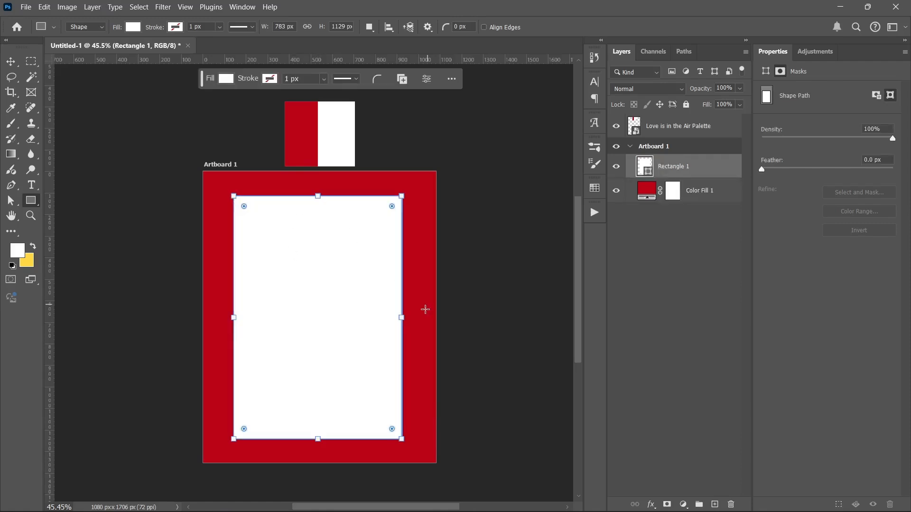
Widen the white rectangle to about 834 px and nudge it left by 20 px to center it on the artboard
left_click_drag(403, 320, 413, 321)
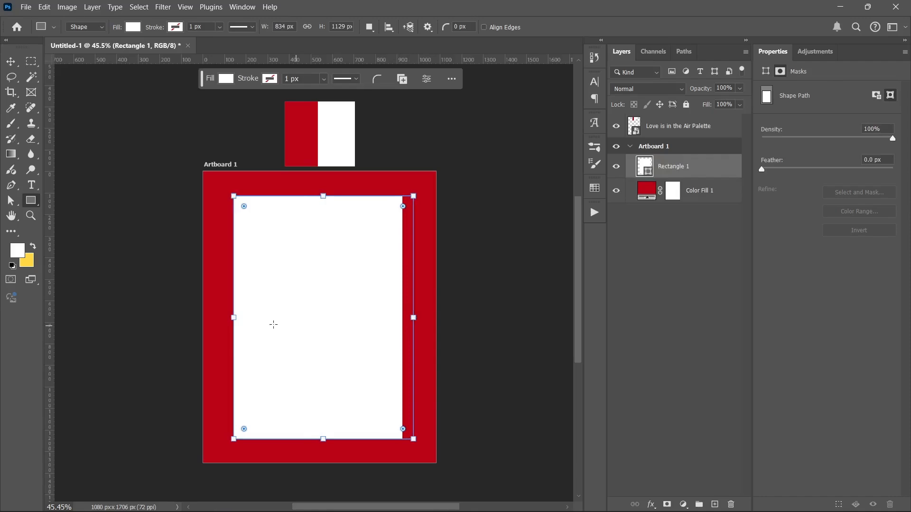
left_click(12, 66)
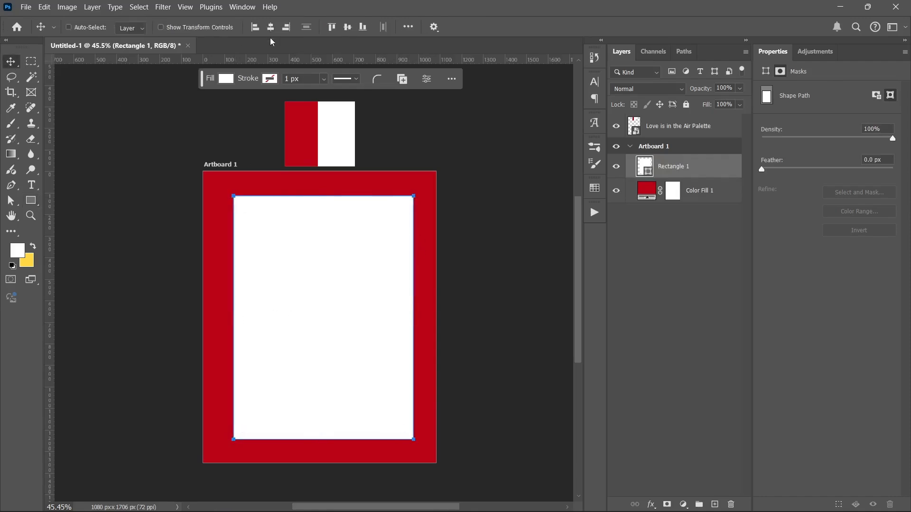
key("shift+Left")
key("shift+Left")
left_click(674, 284)
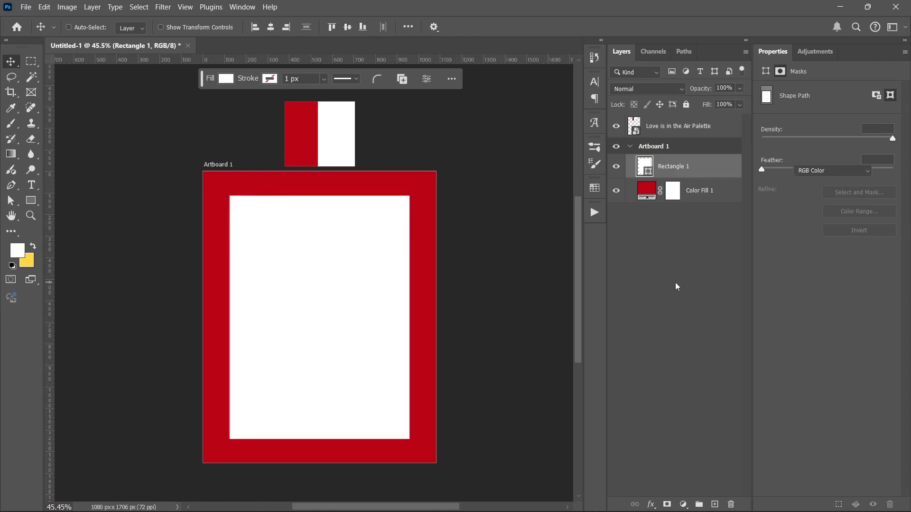
Set the rectangle's fill color to the palette's white, ffffff
left_click(383, 246, "ctrl")
scroll(382, 246, "down", 3)
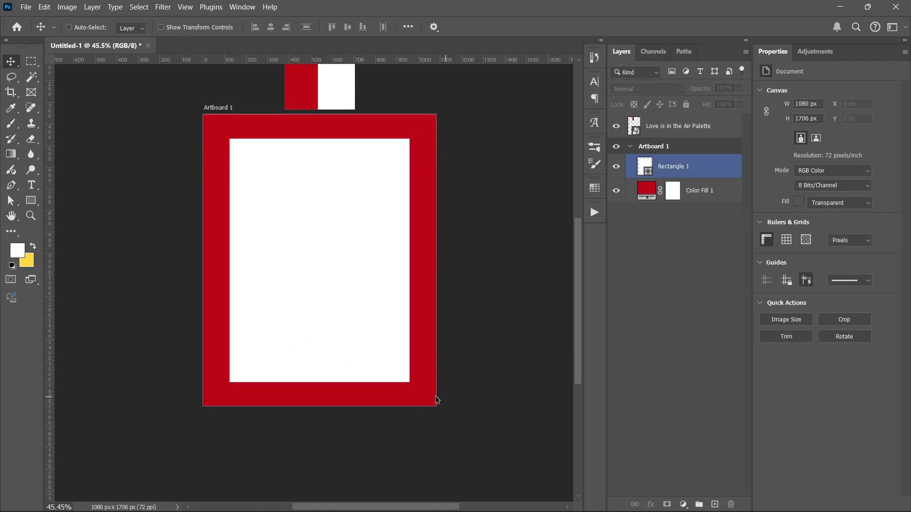
scroll(341, 337, "up", 1)
scroll(342, 337, "up", 2)
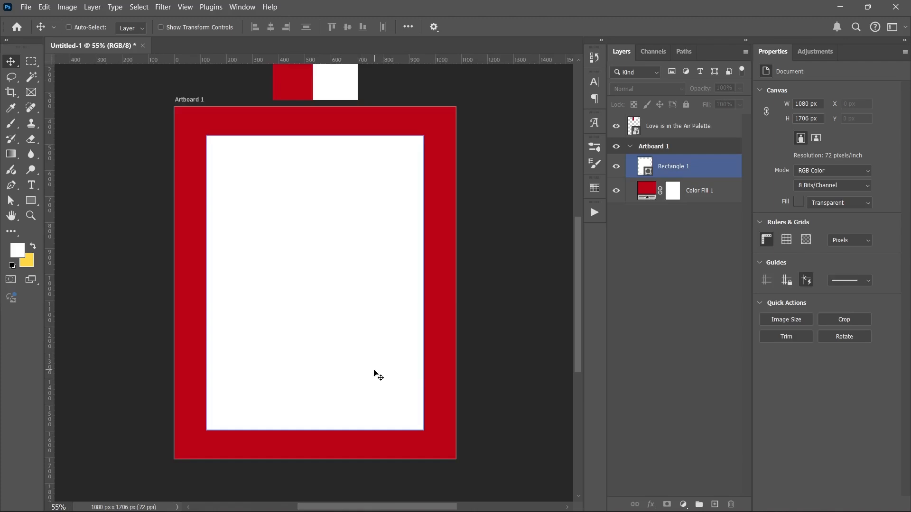
scroll(378, 374, "down", 1)
left_click(631, 376)
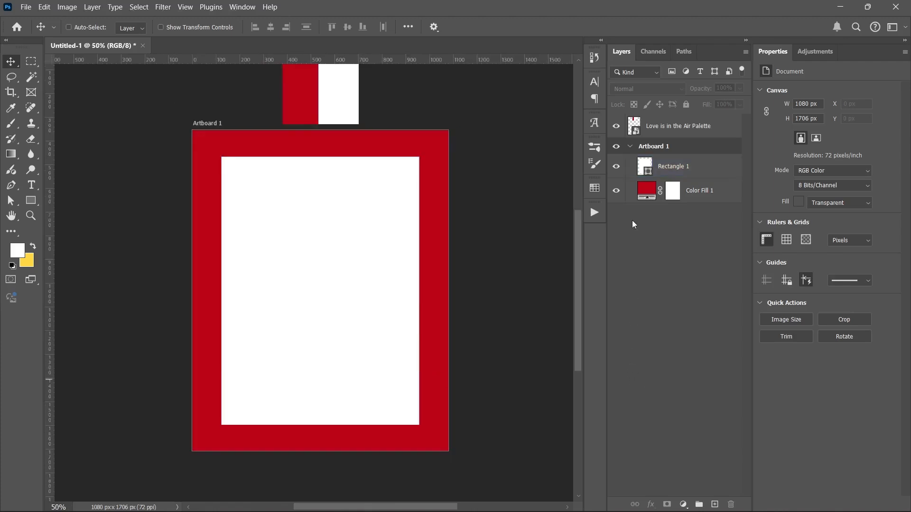
left_click(650, 166)
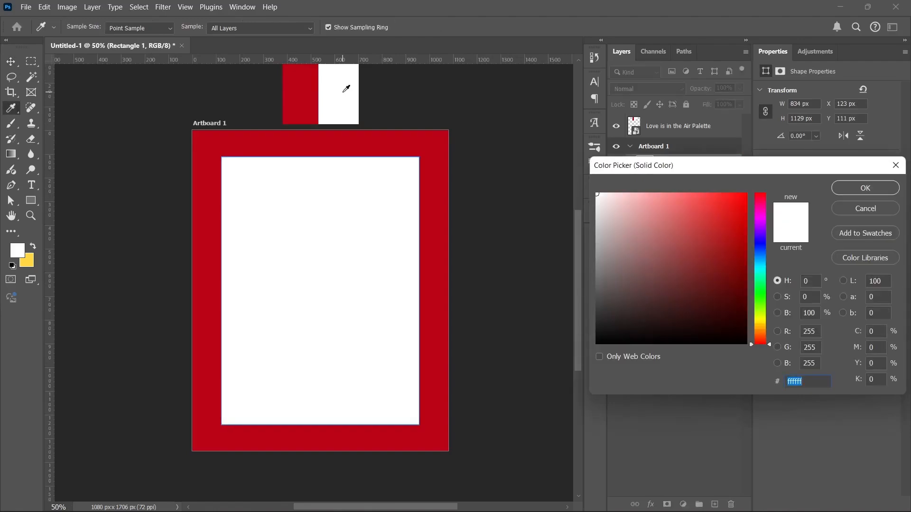
left_click(865, 189)
scroll(423, 303, "up", 2)
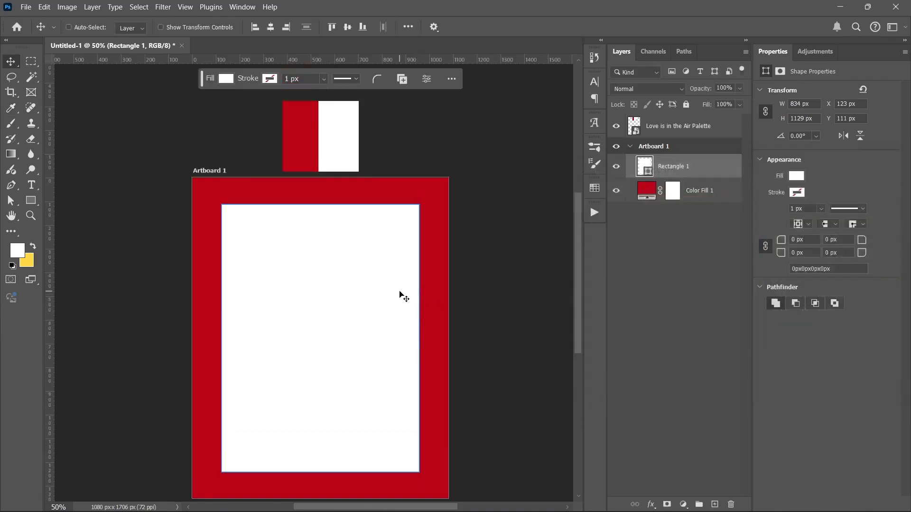
scroll(399, 295, "down", 1)
left_click(708, 243)
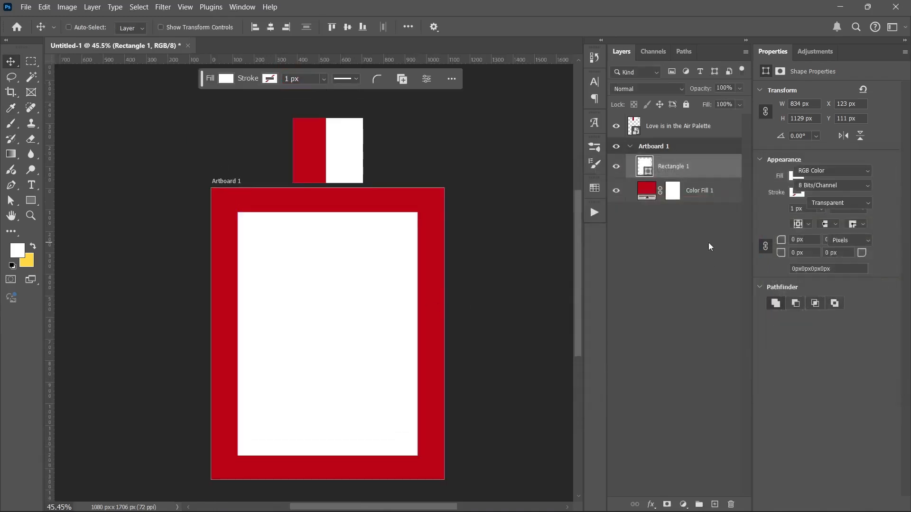
Place the GRID image from the Love Assets folder above Rectangle 1 and clip it to the rectangle
left_click(698, 174)
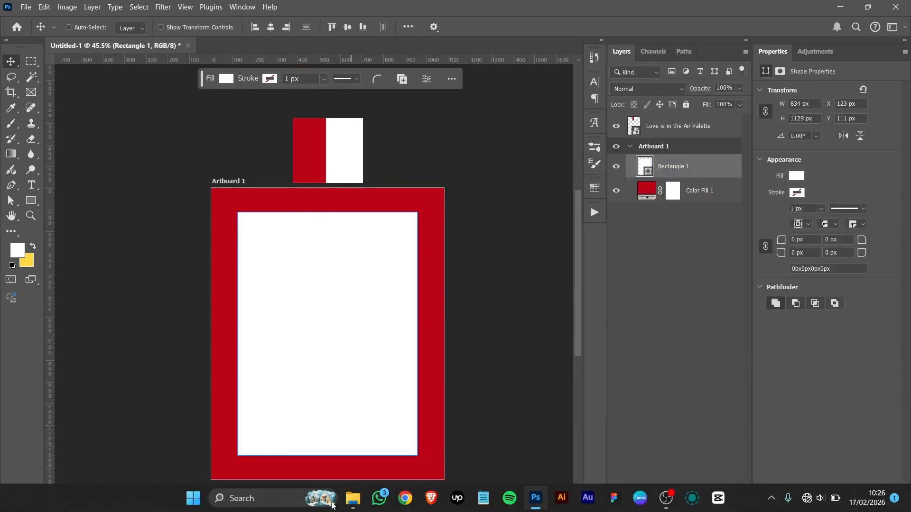
left_click(352, 499)
left_click(742, 175)
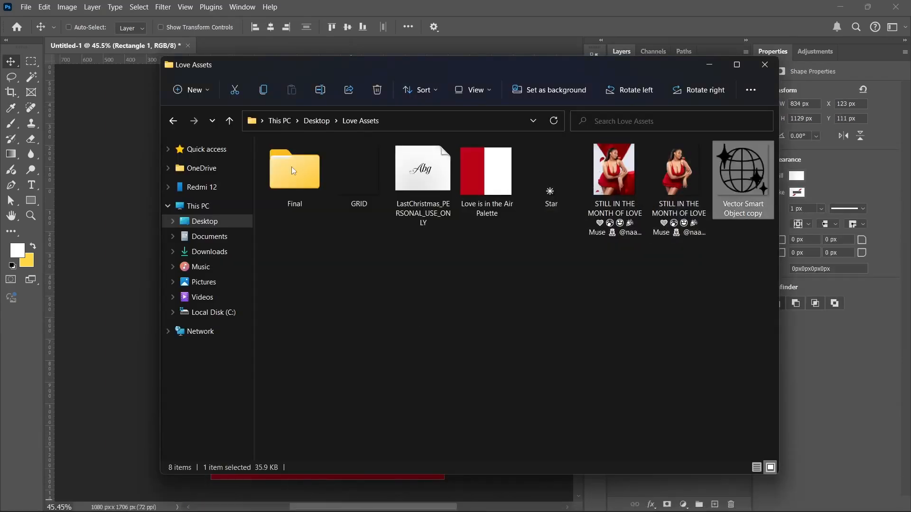
left_click_drag(357, 176, 458, 275)
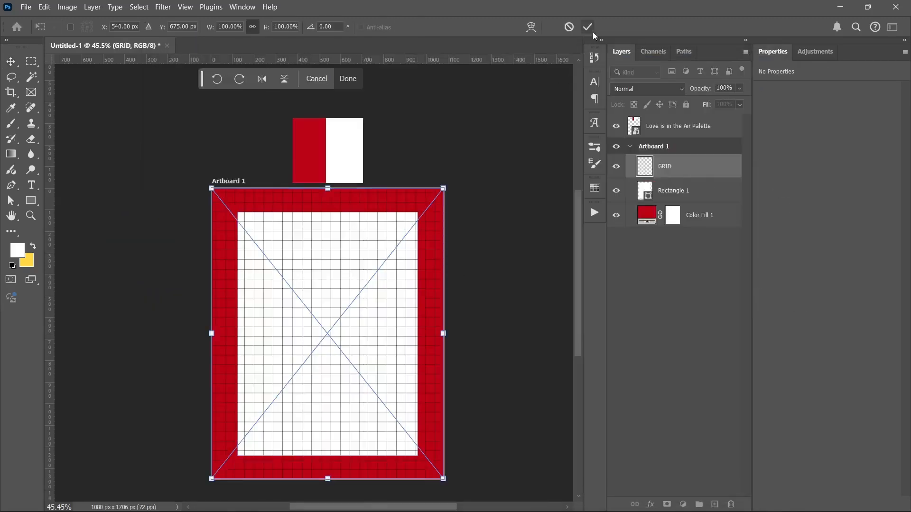
left_click(588, 28)
left_click(685, 177, "alt")
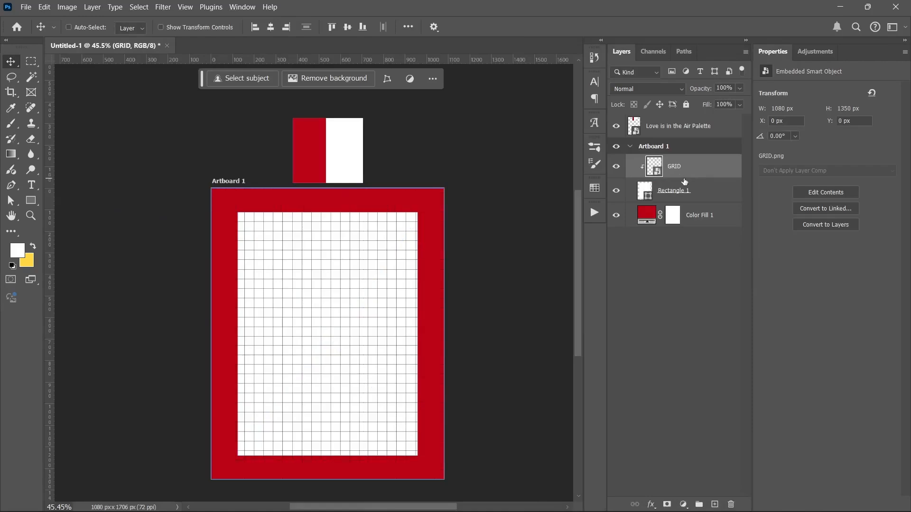
Add a black layer mask to GRID and reveal its center with a single dab of a large soft white brush
scroll(311, 299, "up", 1)
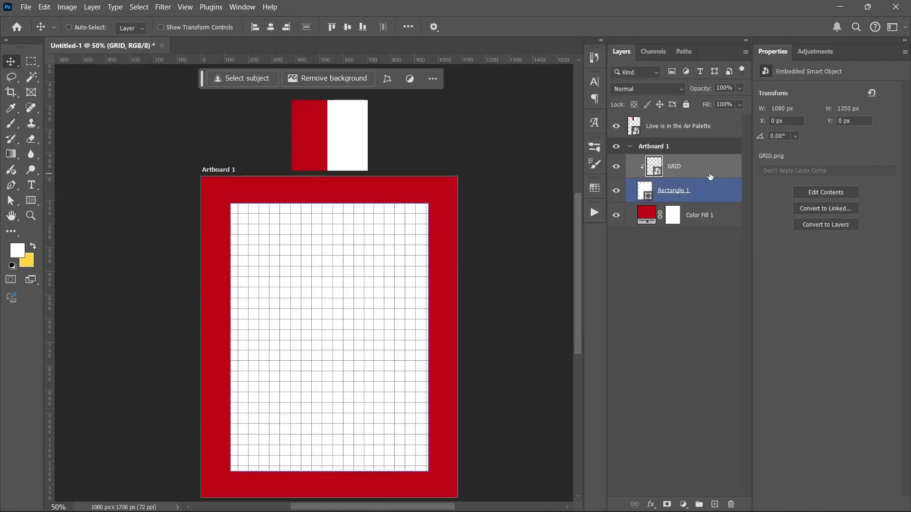
left_click(667, 504)
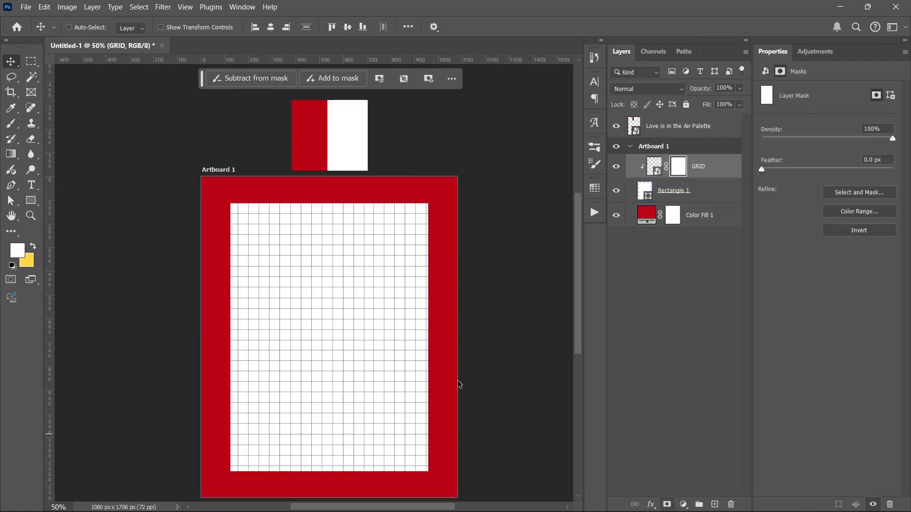
key("b")
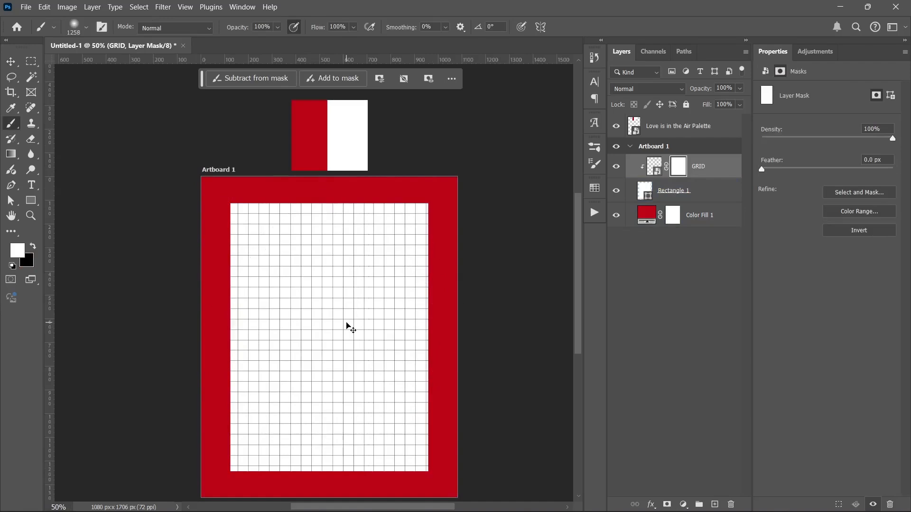
key("ctrl+i")
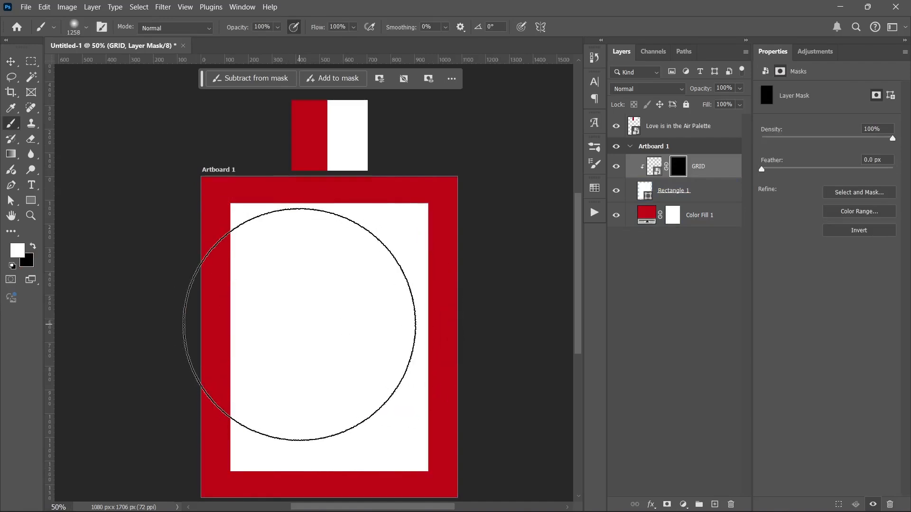
left_click(323, 331)
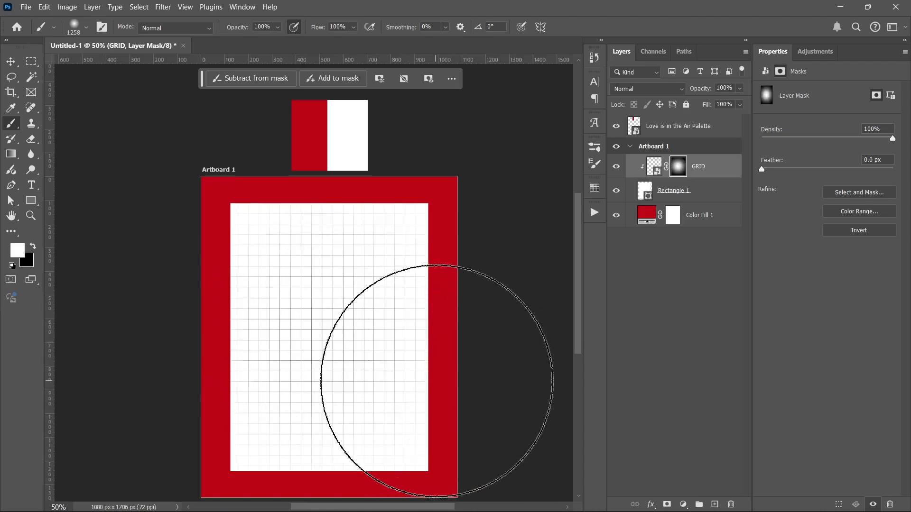
key("ctrl+z")
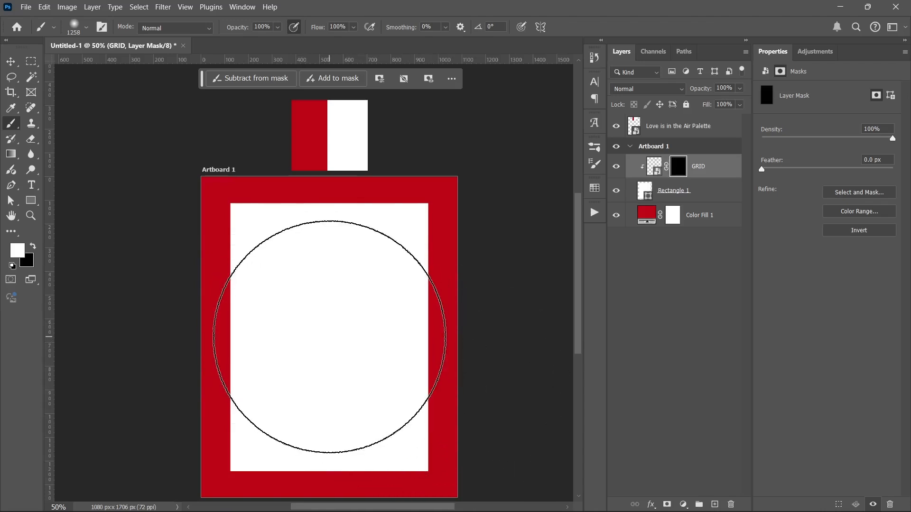
left_click(331, 332)
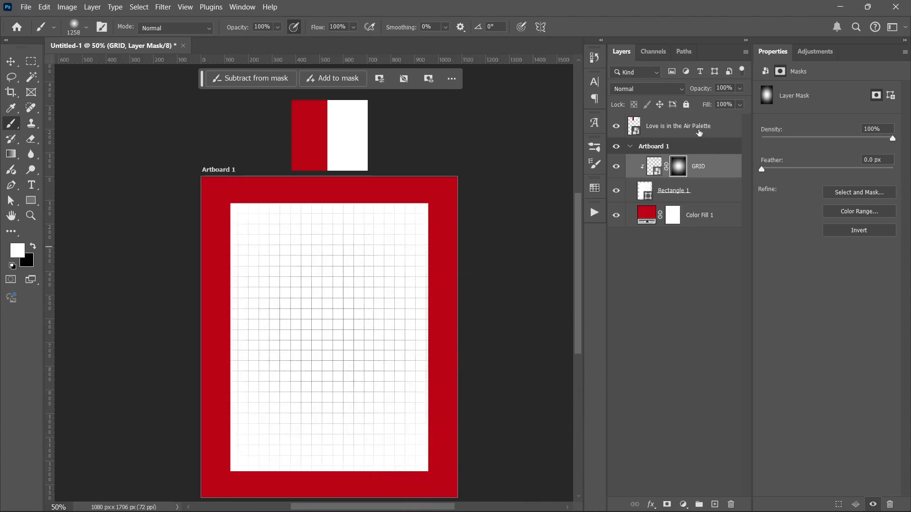
Lower the GRID layer's opacity to 42% and deselect the layer
left_click_drag(741, 91, 726, 103)
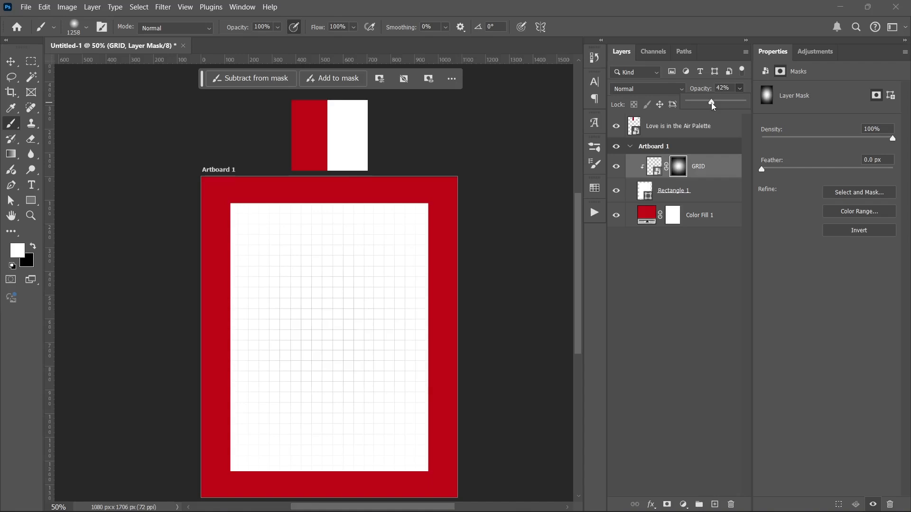
left_click(664, 327)
key("v")
left_click(662, 332)
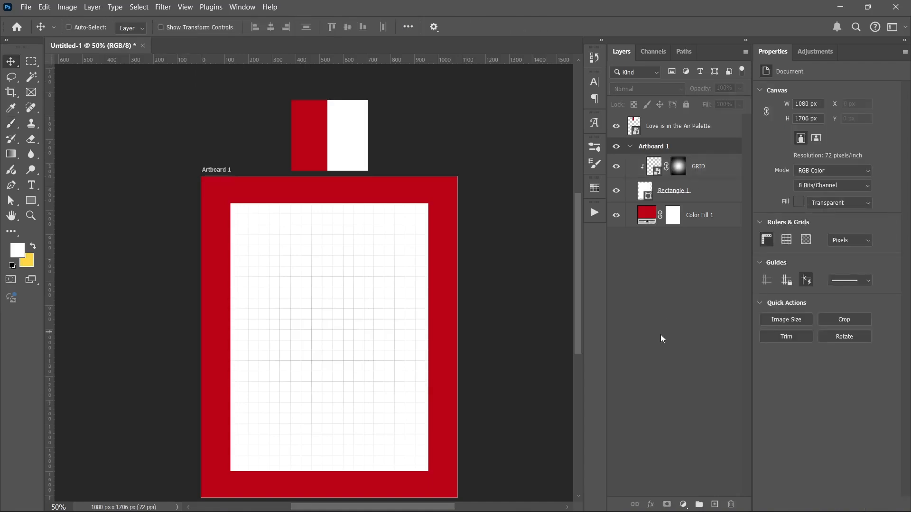
Group the GRID, Rectangle 1, and Color Fill 1 layers and name the group BG
left_click(351, 332, "ctrl")
scroll(351, 331, "down", 1)
left_click(354, 327, "ctrl")
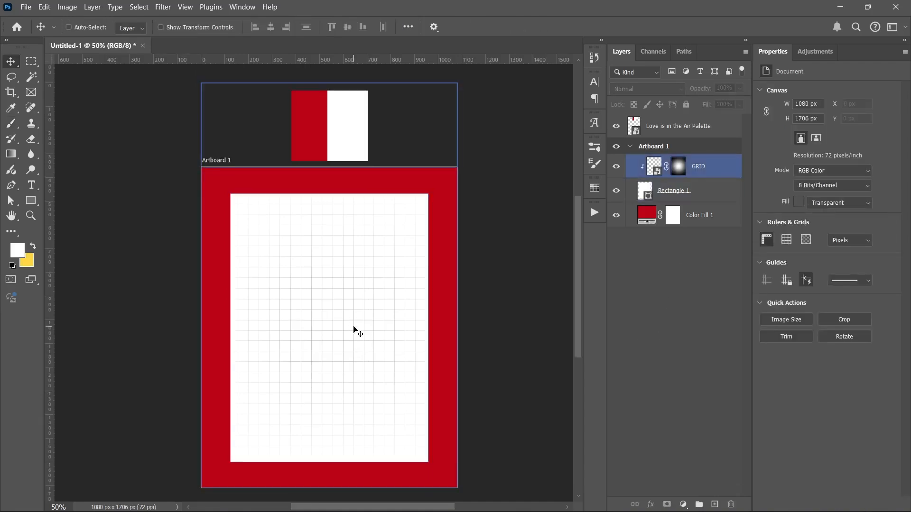
left_click(702, 190)
left_click(702, 214)
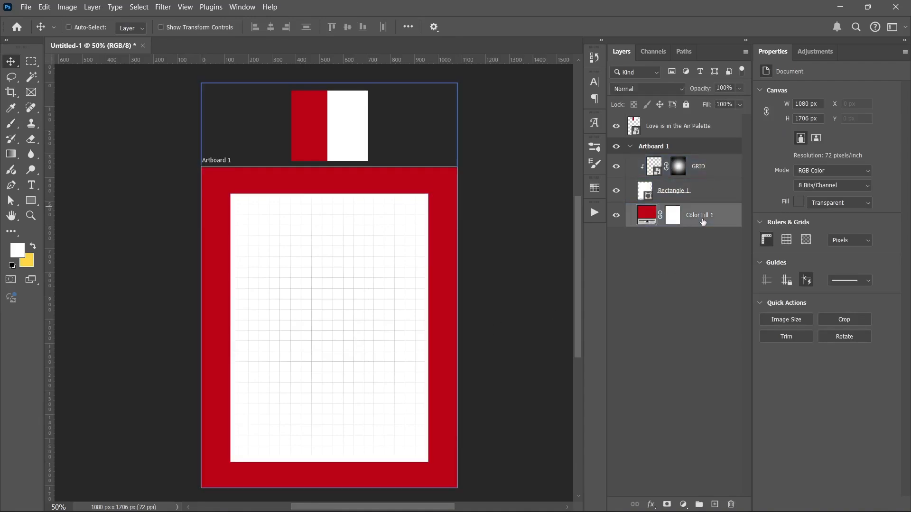
left_click(702, 166, "shift")
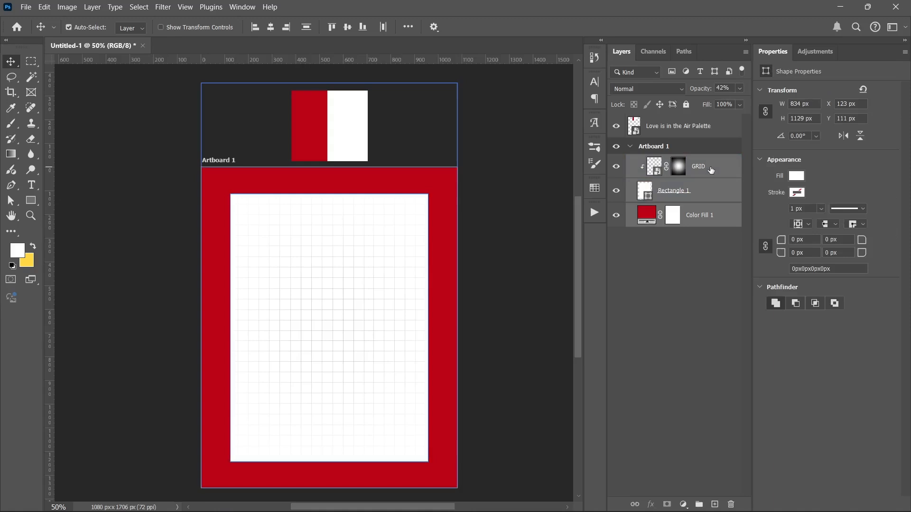
key("ctrl+g")
key("ctrl")
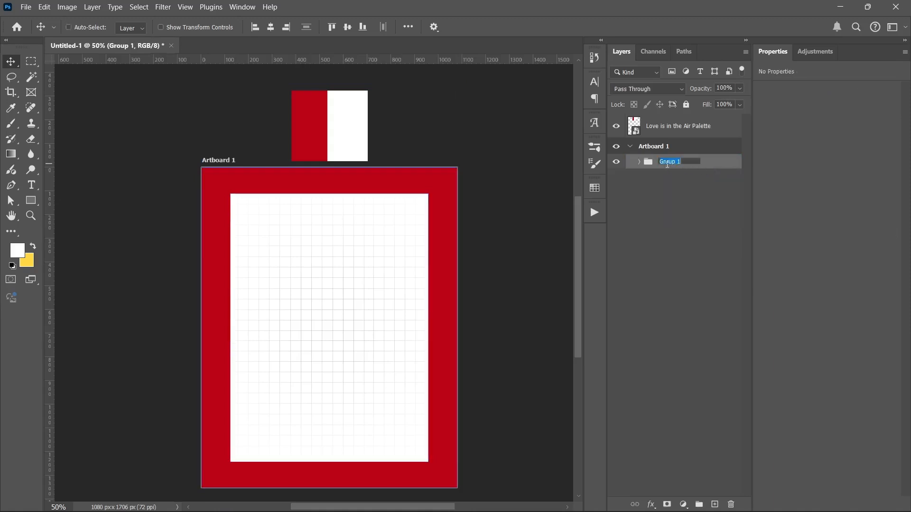
key("Return")
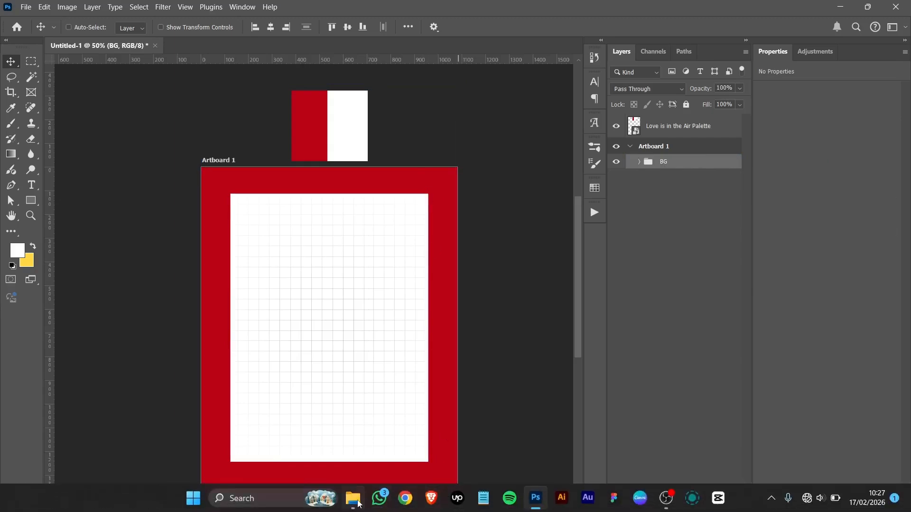
Place the model photo and its Photoroom cutout from Love Assets above BG, scaling the cutout to 105.47% to match the photo
left_click(353, 500)
left_click(667, 167)
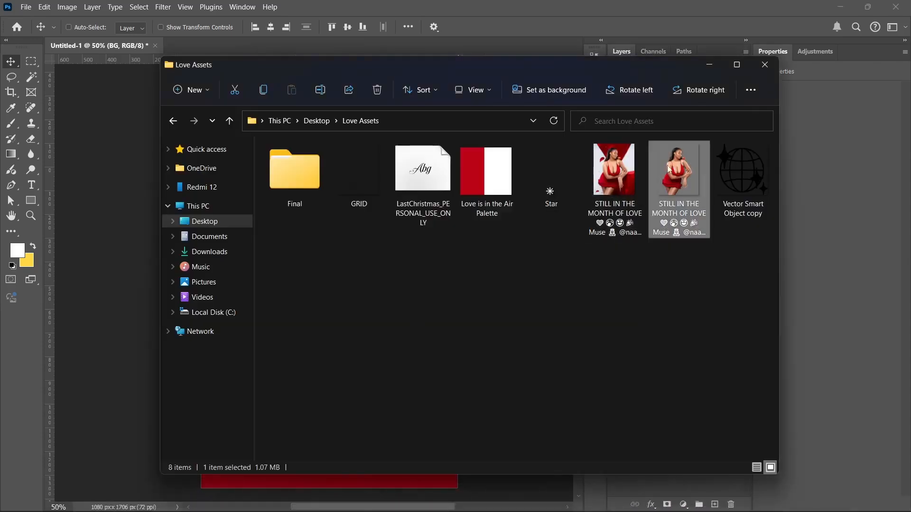
left_click(613, 175)
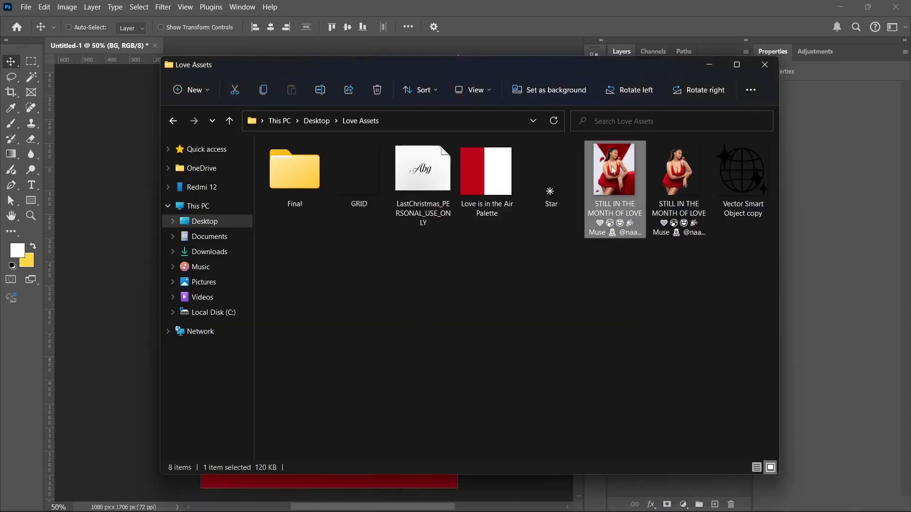
left_click(683, 171, "ctrl")
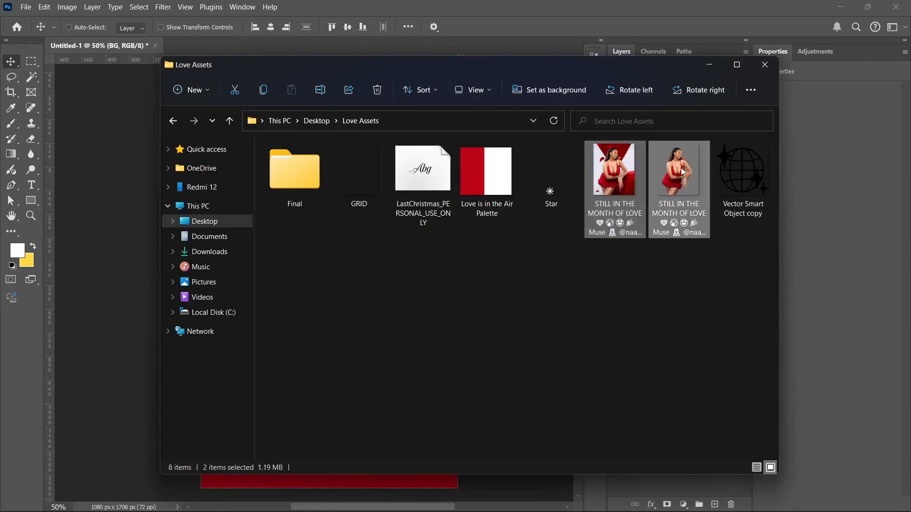
left_click_drag(597, 181, 284, 307)
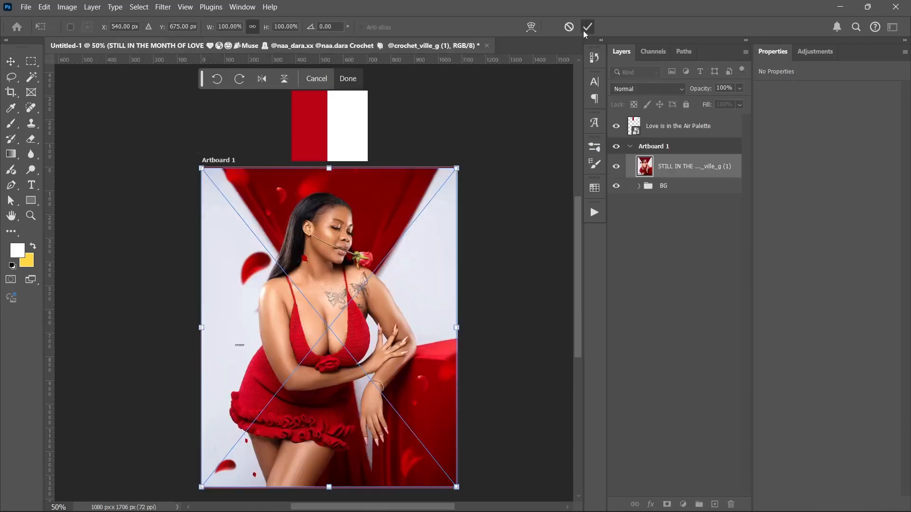
left_click(586, 28)
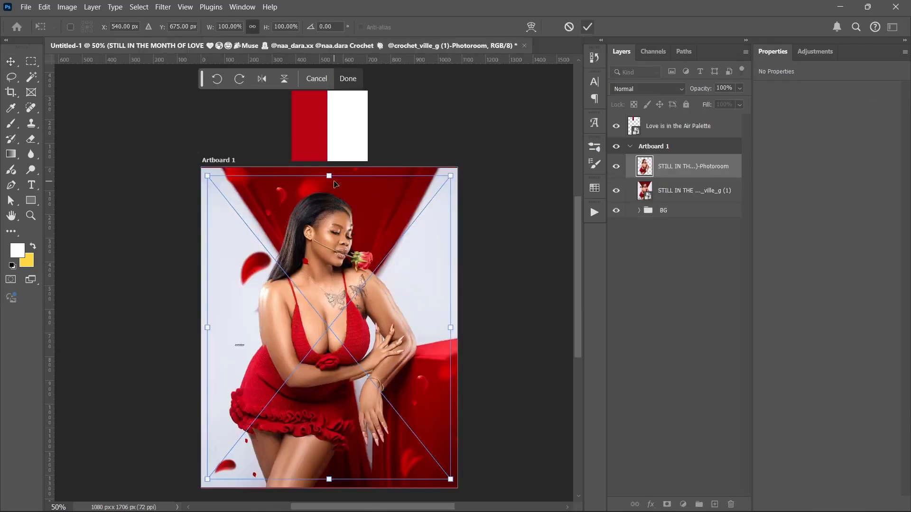
left_click_drag(329, 176, 332, 167)
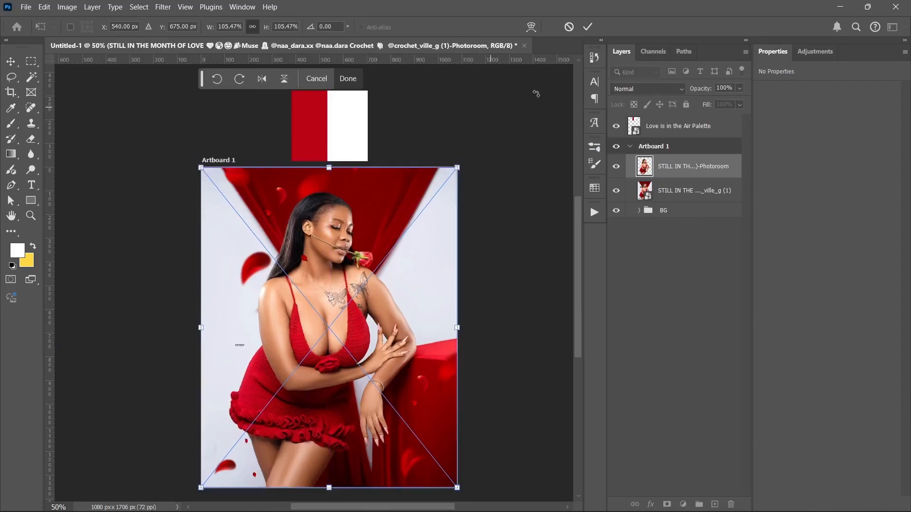
left_click(588, 27)
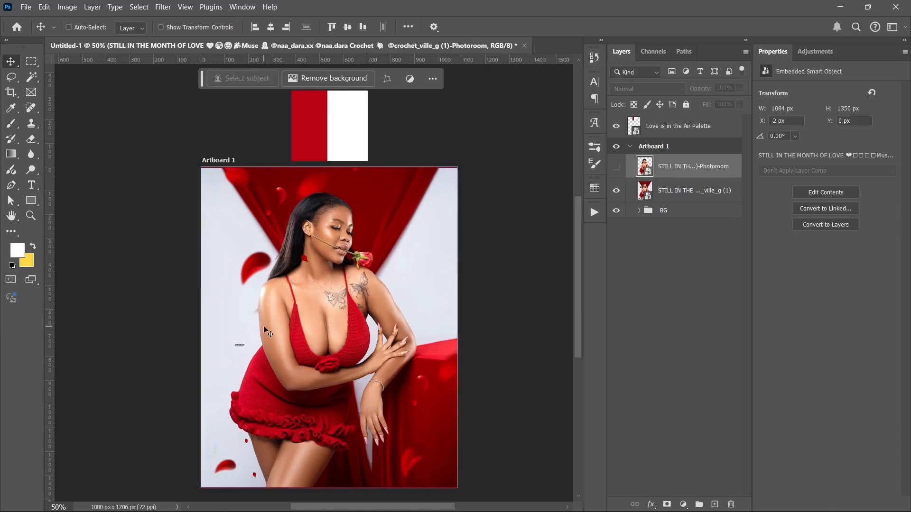
Make both model layers visible and scale them together to about 862 x 1074 px in the artboard's lower-right corner
scroll(311, 303, "down", 1)
scroll(311, 304, "up", 2)
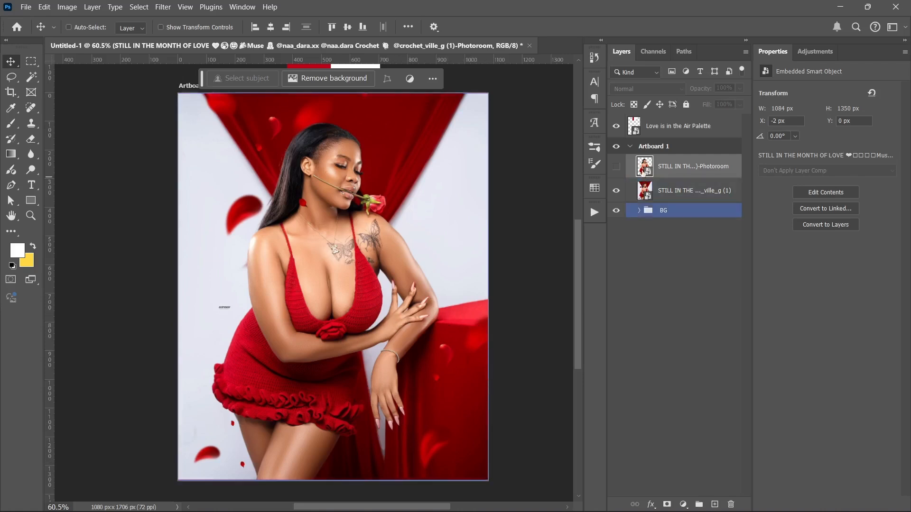
left_click(617, 167)
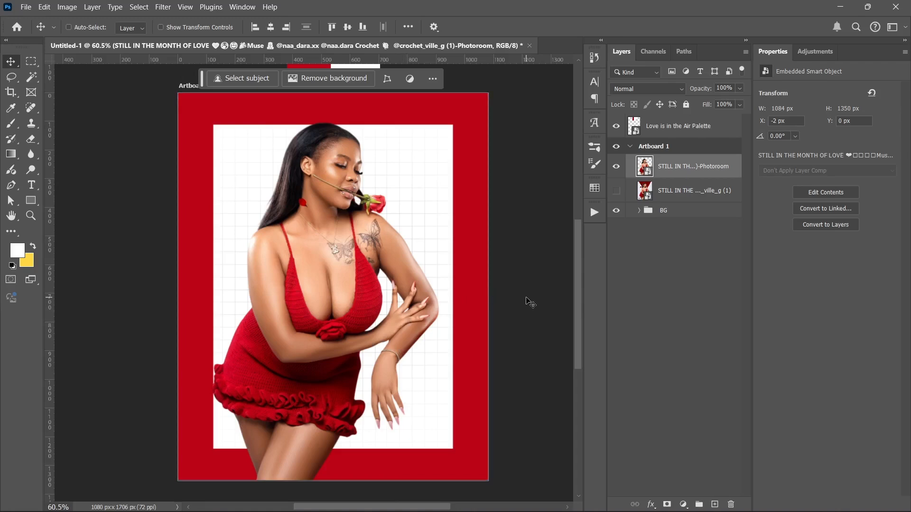
left_click(615, 190)
left_click(669, 192, "shift")
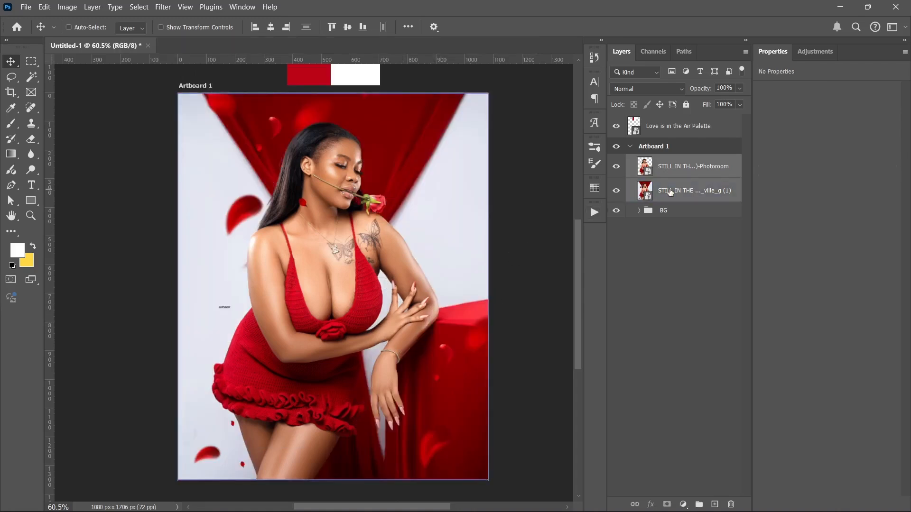
key("ctrl+t")
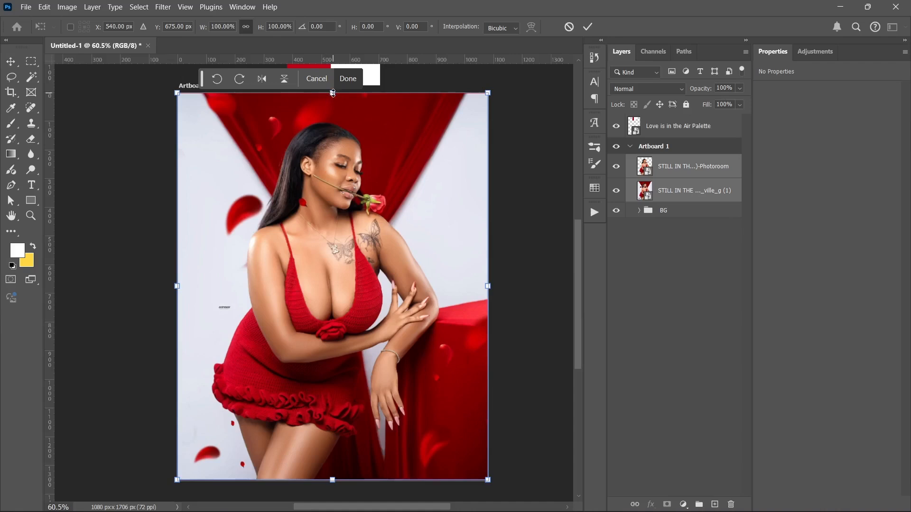
left_click_drag(332, 93, 333, 201)
left_click_drag(386, 306, 419, 304)
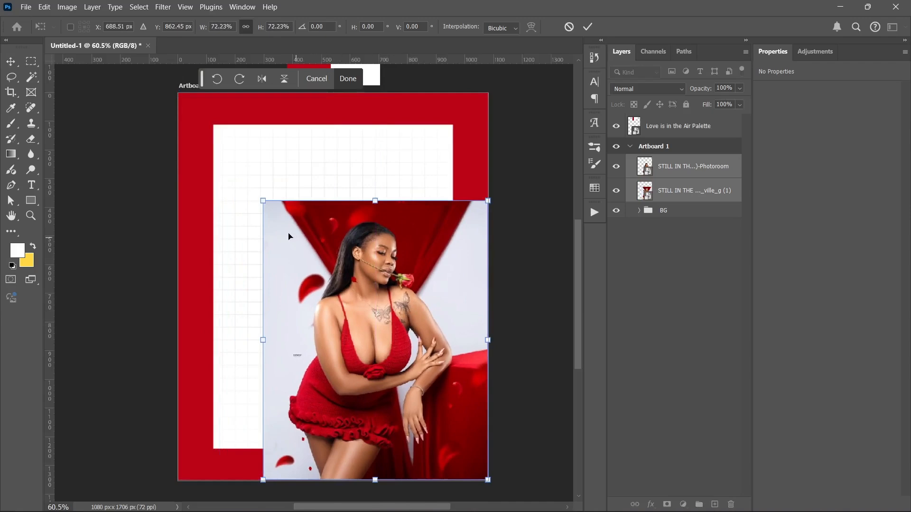
left_click_drag(263, 200, 238, 170)
left_click(588, 27)
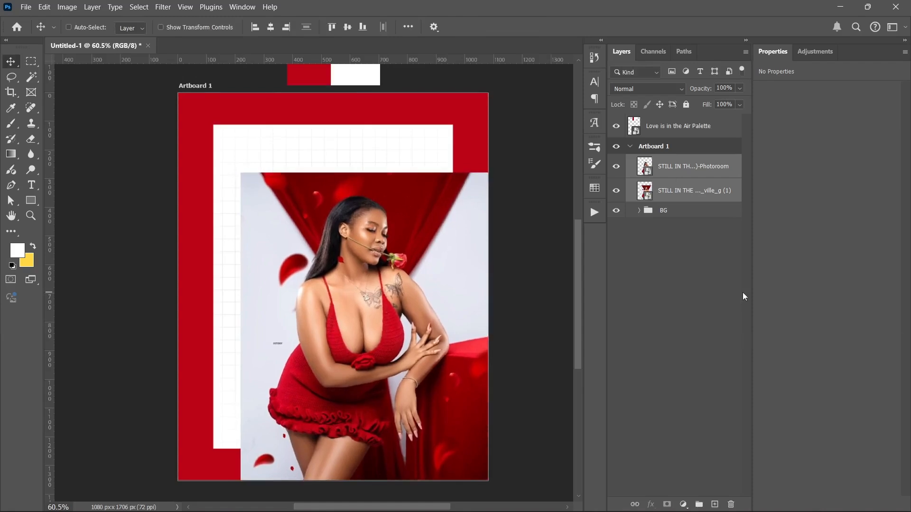
Compare the two model layers by toggling their visibility, and leave the Photoroom cutout hidden with the full photo showing
left_click(674, 237)
left_click(616, 166)
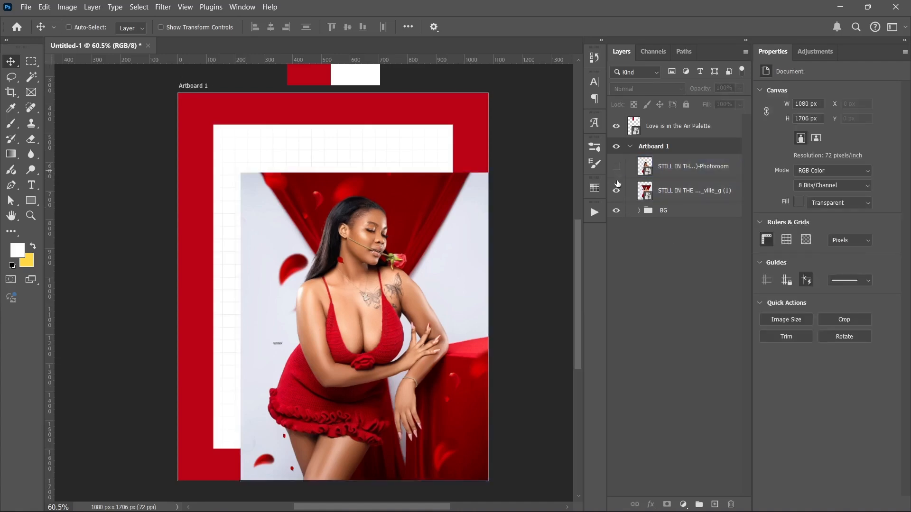
left_click(616, 191)
left_click(617, 166)
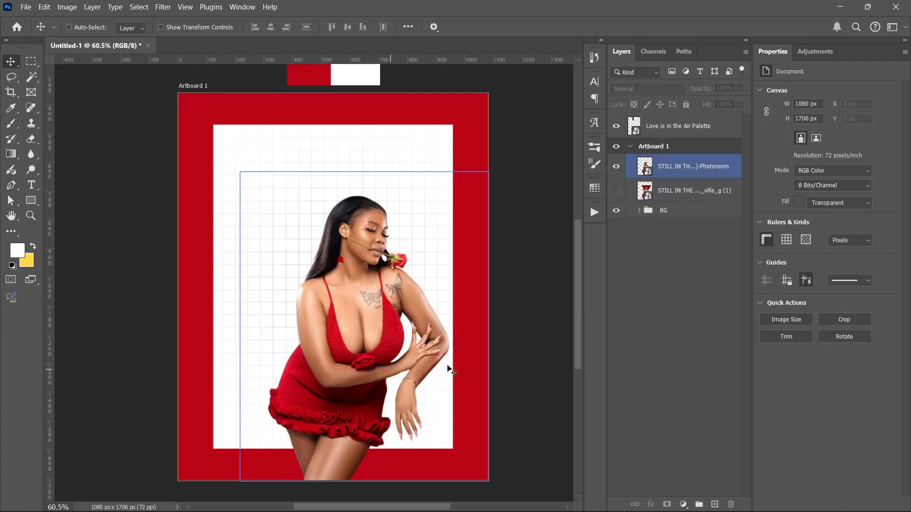
left_click(617, 191)
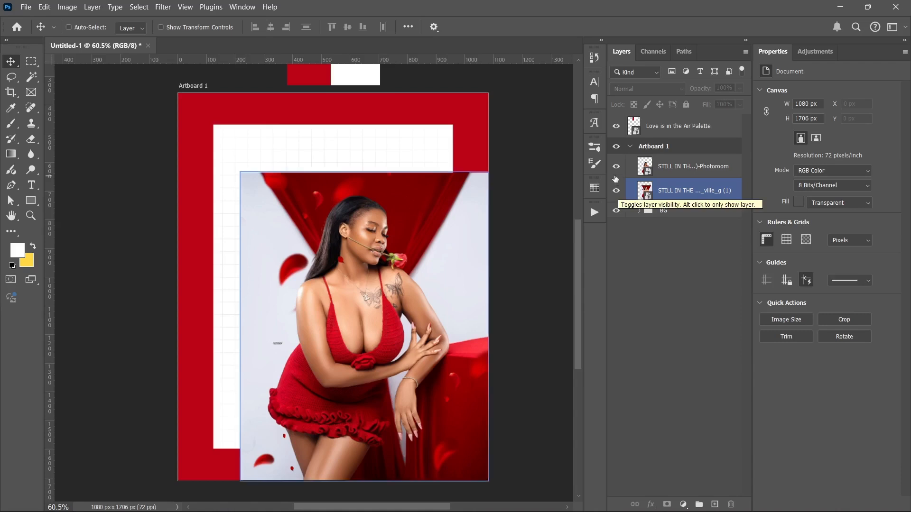
left_click(617, 171)
Switch to the standard Pen Tool with the full model photo selected, and then clear the layer selection
left_click(661, 191)
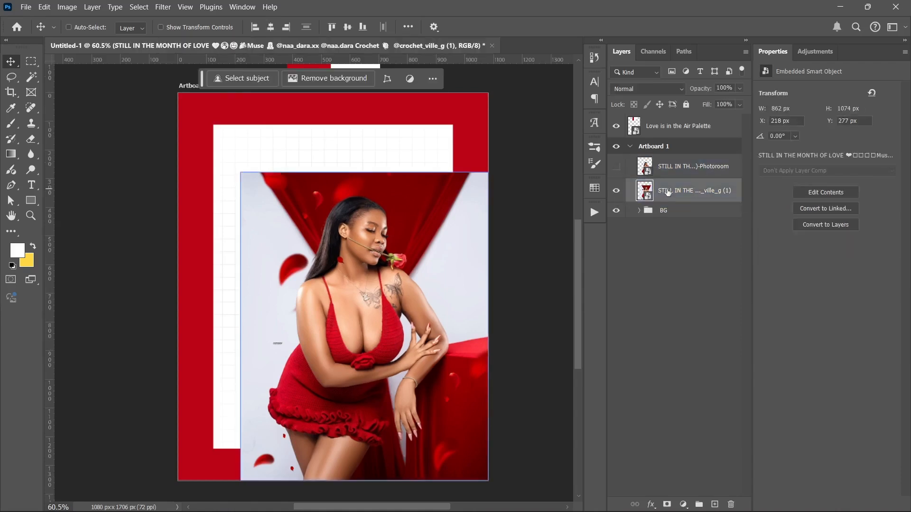
right_click(668, 189)
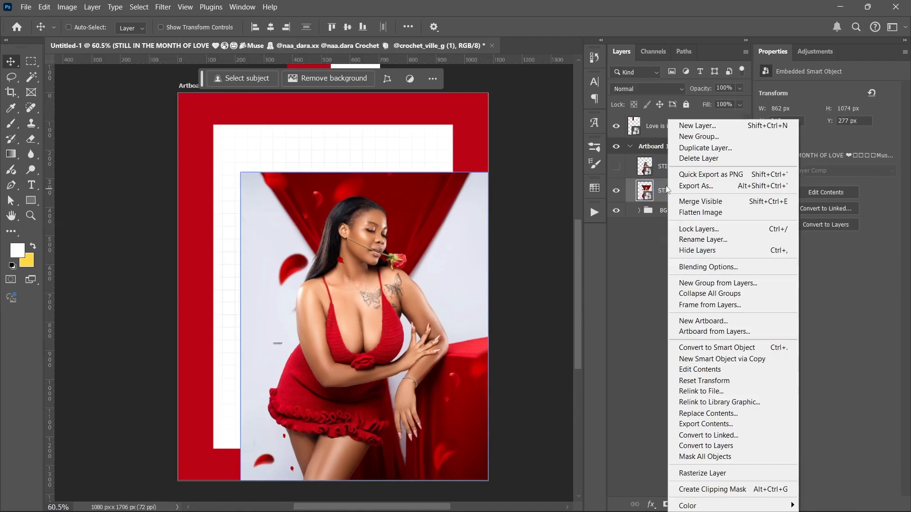
left_click(657, 188)
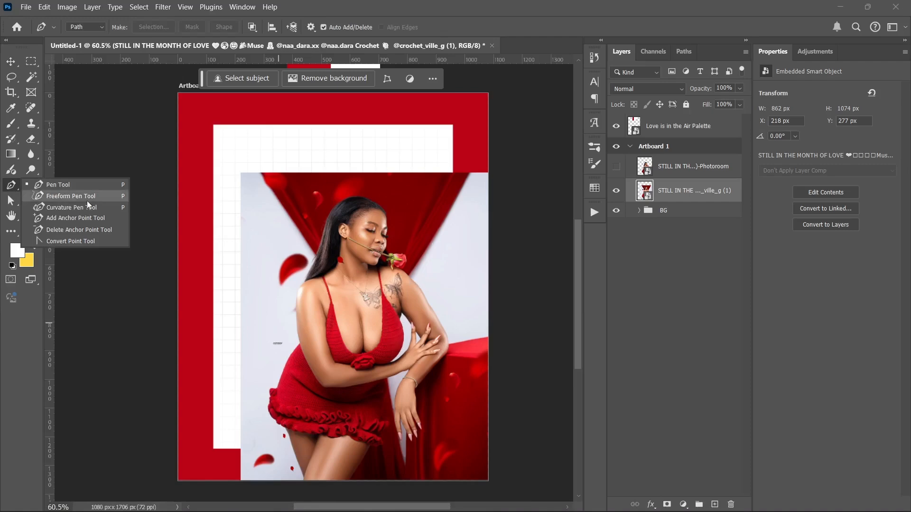
left_click(80, 184)
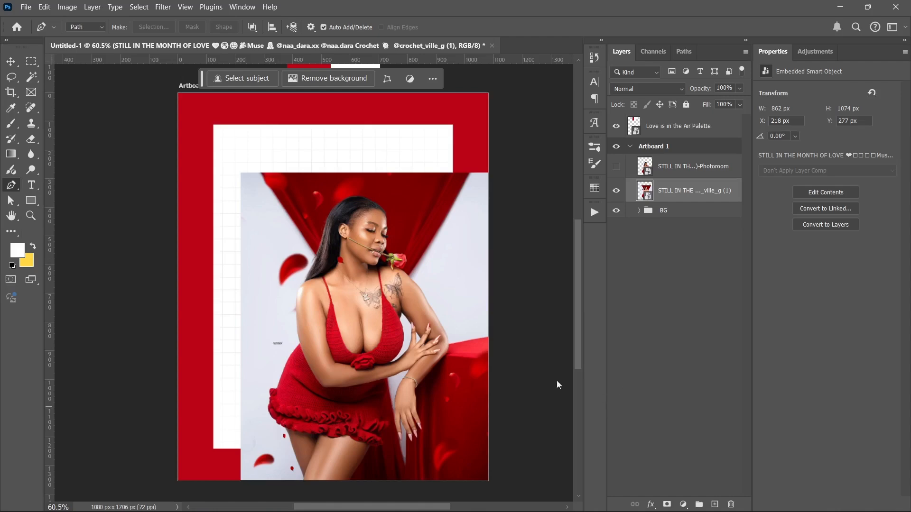
left_click(710, 325)
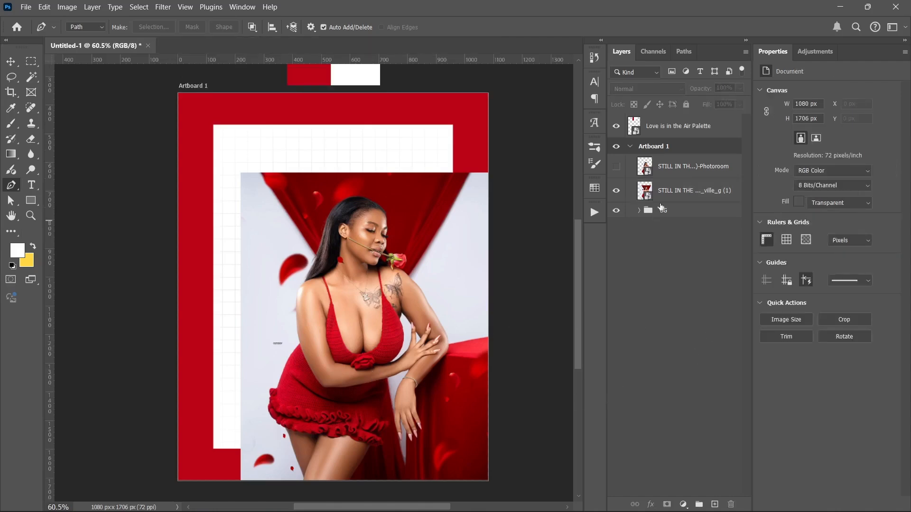
Draw a closed Pen path around the red draped table on the full model photo, running along its top edge and through the arm
scroll(441, 384, "up", 5)
left_click_drag(451, 382, 352, 268)
scroll(363, 242, "up", 2)
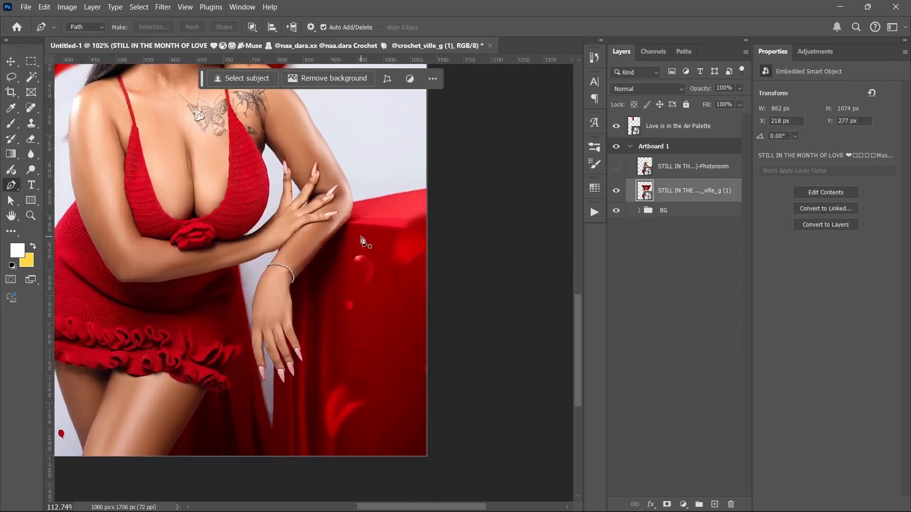
left_click(435, 186)
left_click(339, 204)
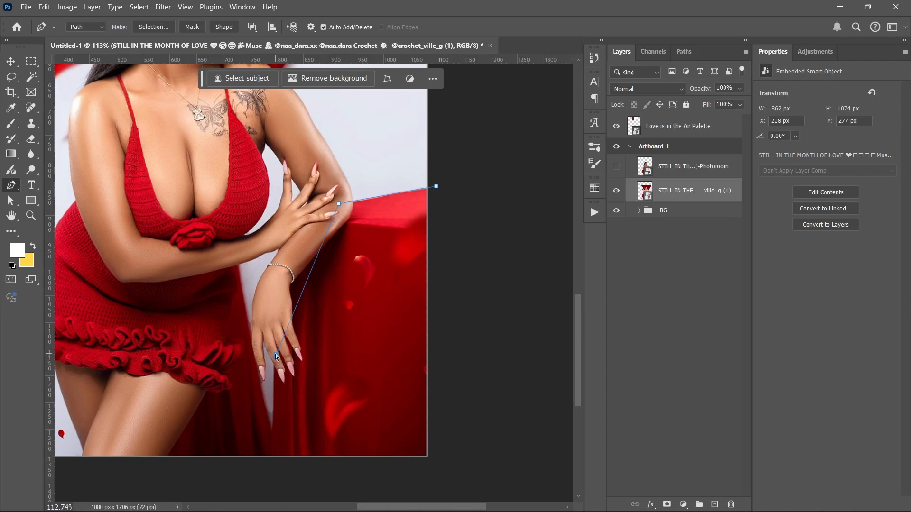
key("ctrl+z")
left_click(272, 476)
left_click(472, 471)
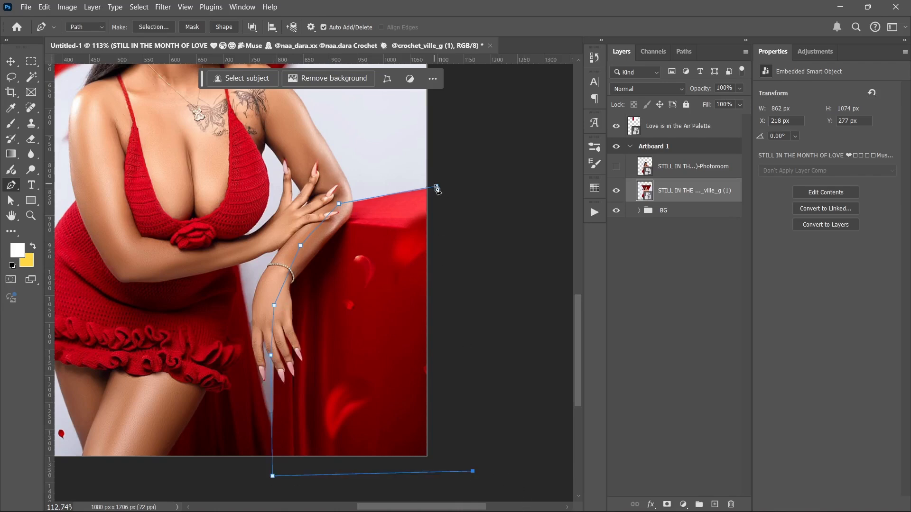
left_click(436, 186)
Adjust the path's anchor at the elbow and the one beyond the artboard edge to follow the table's top edge
scroll(362, 177, "up", 6)
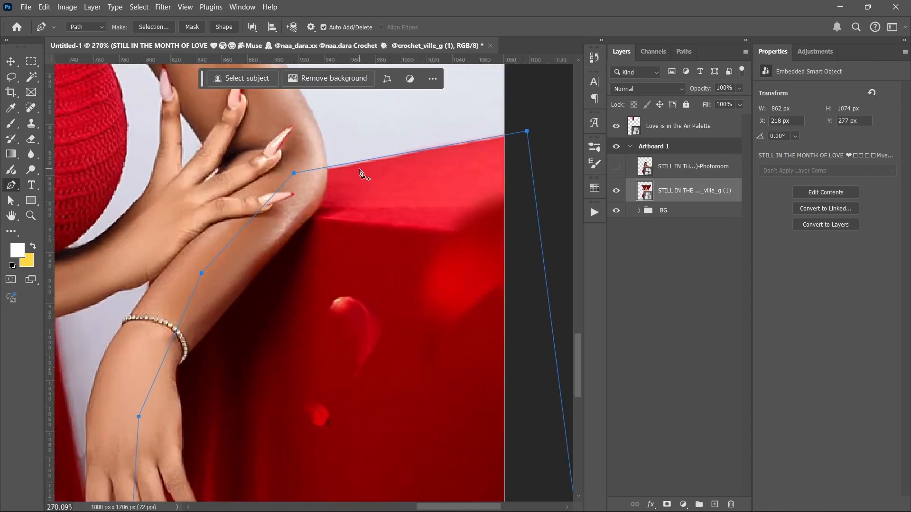
scroll(268, 187, "down", 3)
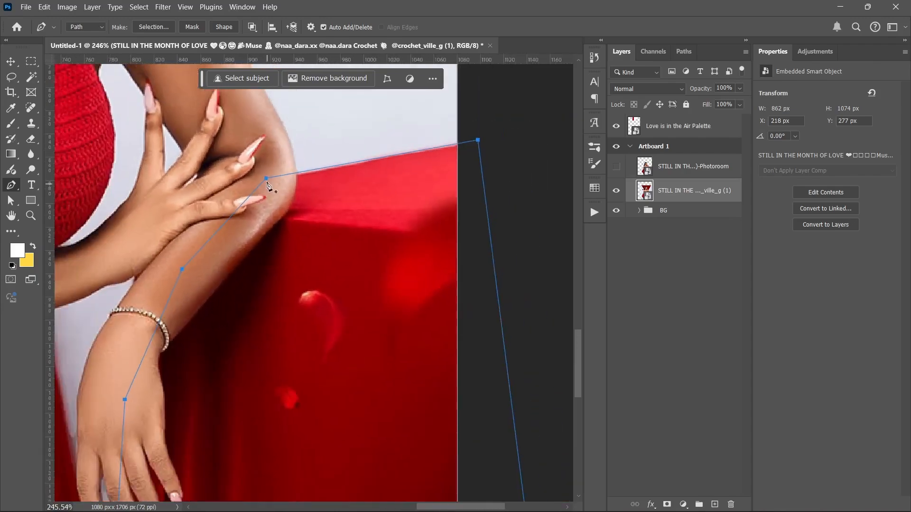
mouse_move(266, 178)
left_mouse_down()
mouse_move(268, 186)
mouse_move(224, 197)
mouse_move(268, 183)
left_mouse_up()
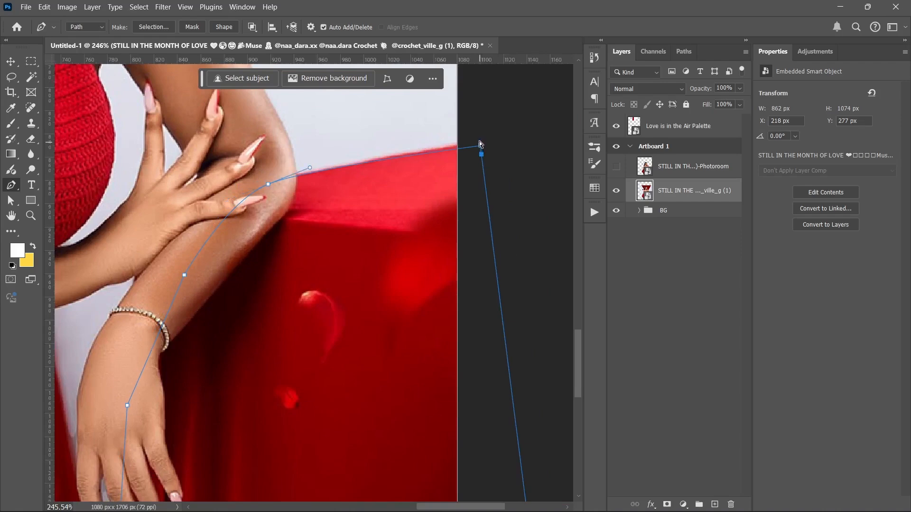
left_click(480, 141)
scroll(263, 216, "down", 5)
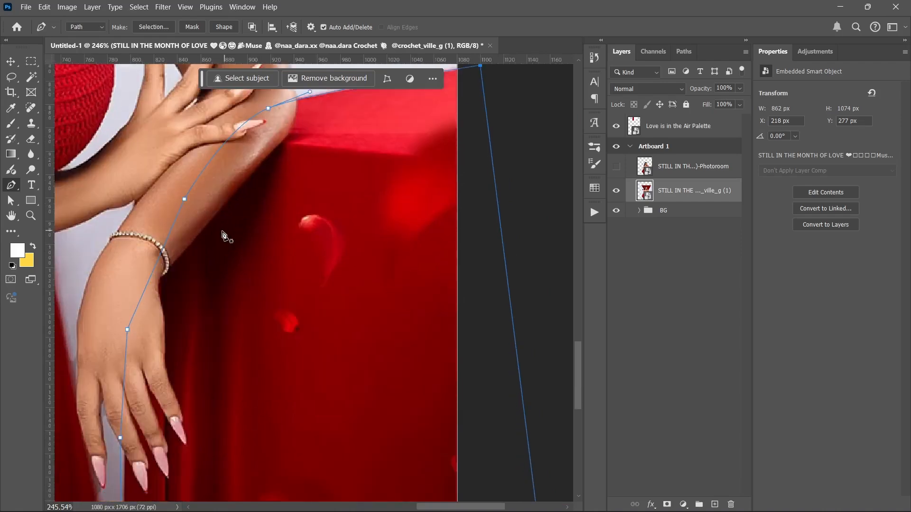
Refine the path's anchors at the fingers and below the hand to follow the vertical edge of the drape
scroll(118, 332, "down", 2)
left_click_drag(152, 378, 226, 295)
scroll(190, 304, "up", 6)
left_click(216, 209, "ctrl")
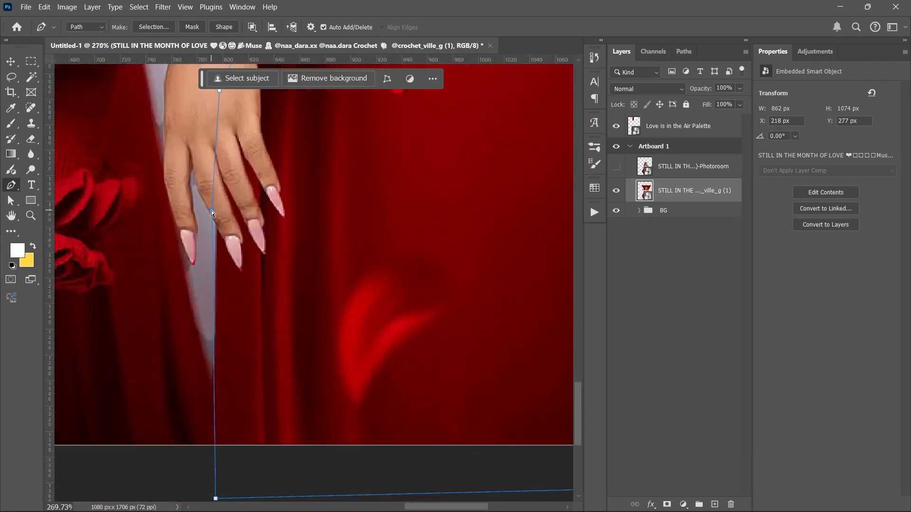
left_click(213, 212)
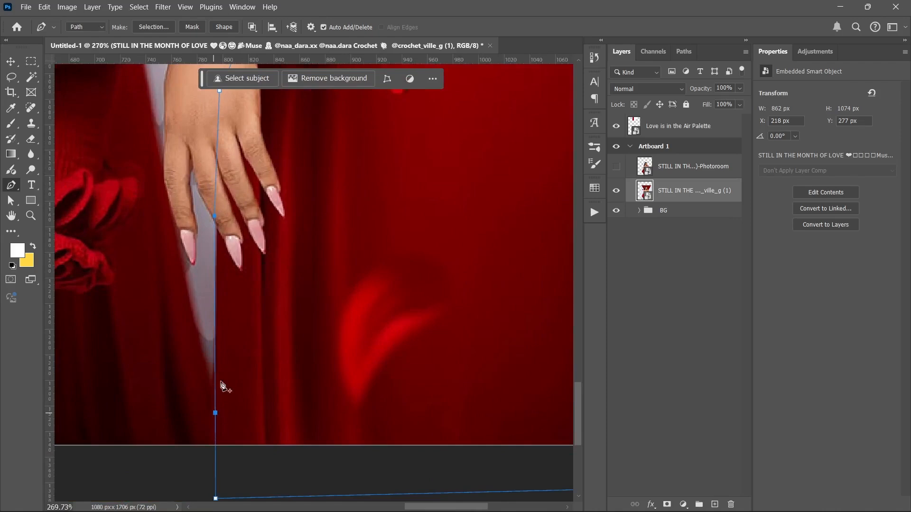
scroll(270, 340, "down", 10)
scroll(273, 308, "up", 4)
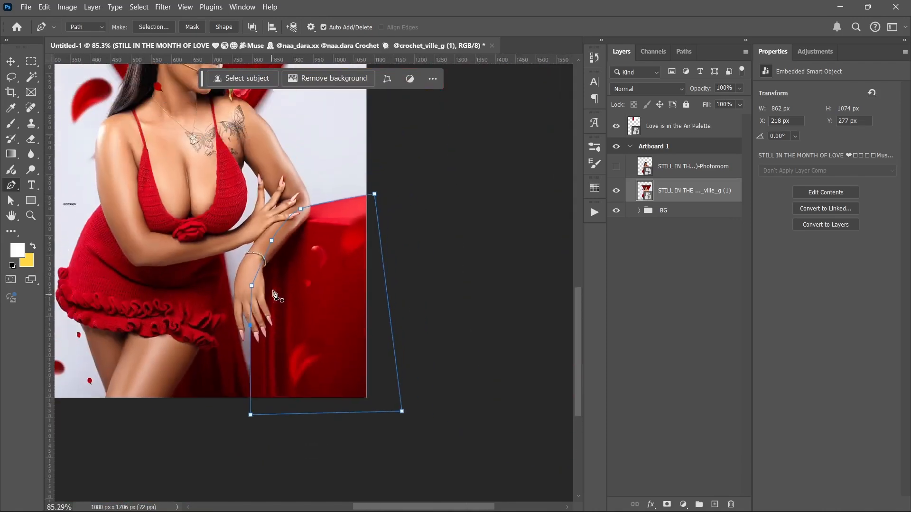
Convert the closed path to a selection and mask the full model photo so only the red table area shows
right_click(278, 274)
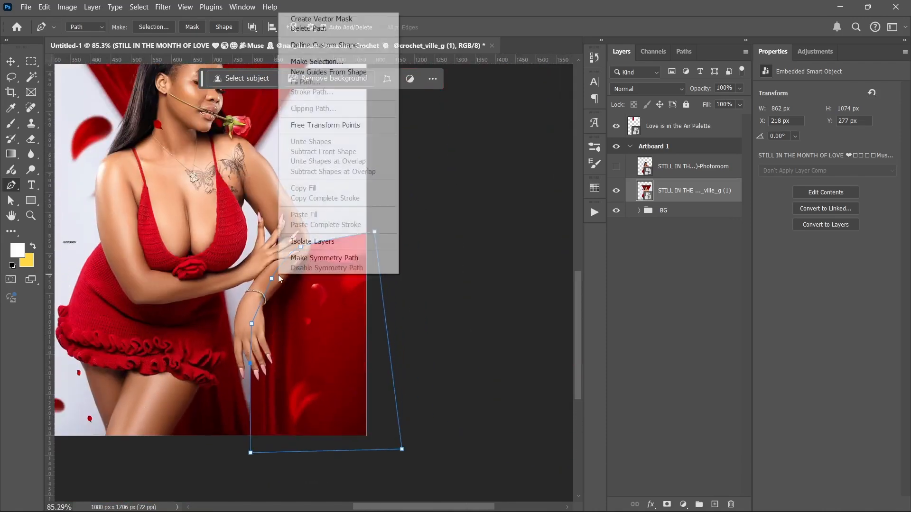
left_click(317, 62)
left_click(517, 134)
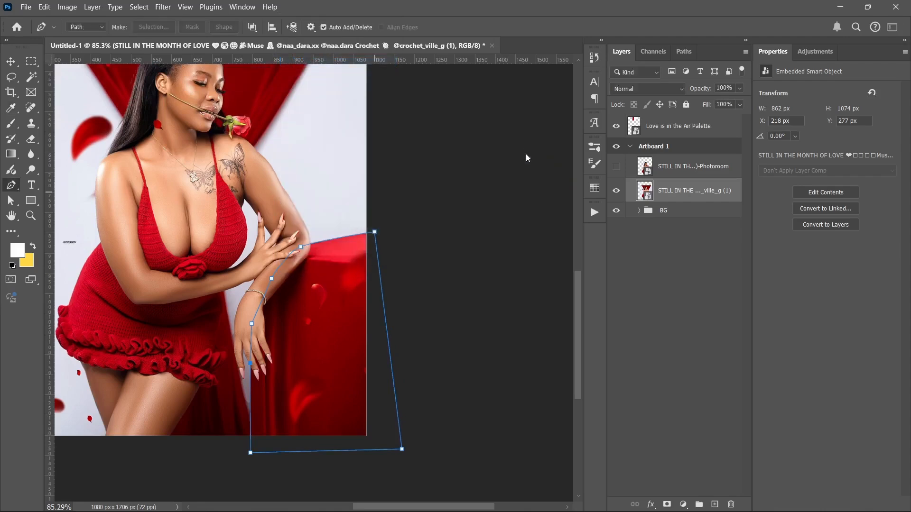
left_click(666, 505)
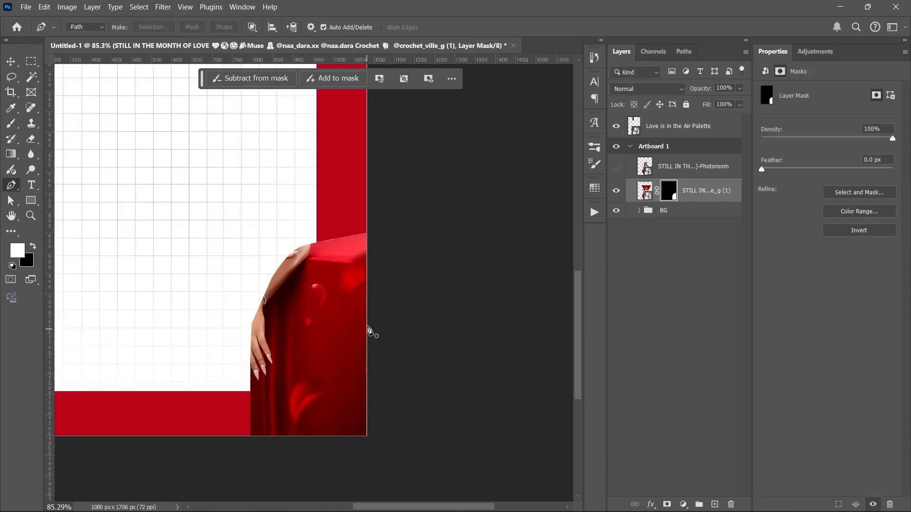
Show the Photoroom cutout again, check how it joins the masked table, and clear the layer selection
scroll(362, 319, "down", 3)
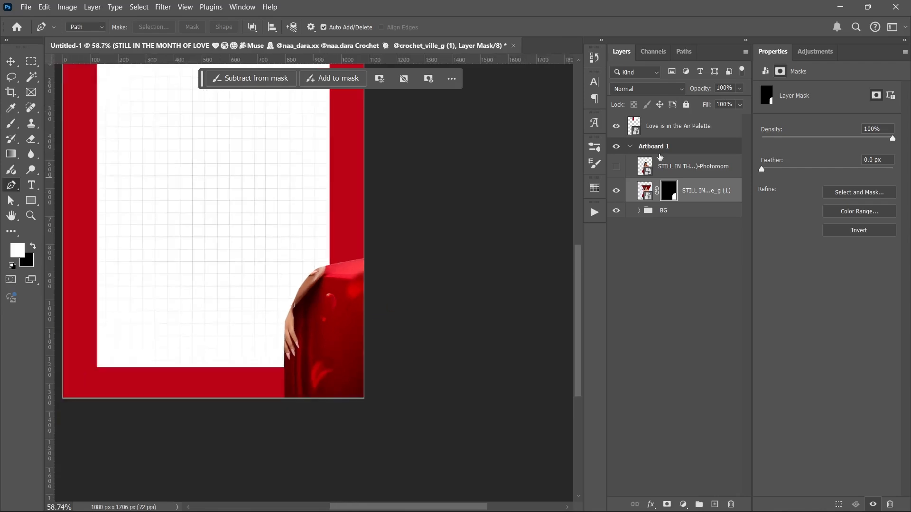
left_click(615, 166)
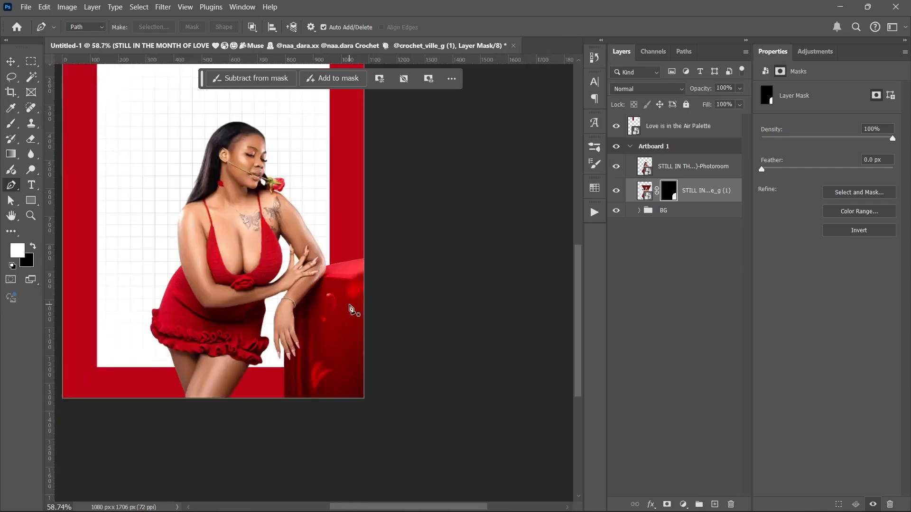
scroll(320, 305, "up", 3)
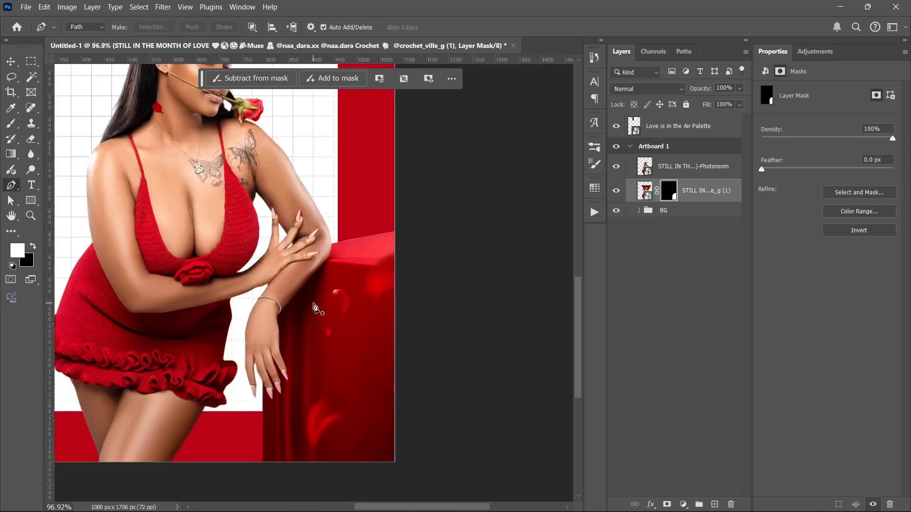
scroll(317, 303, "up", 1)
scroll(262, 399, "down", 3)
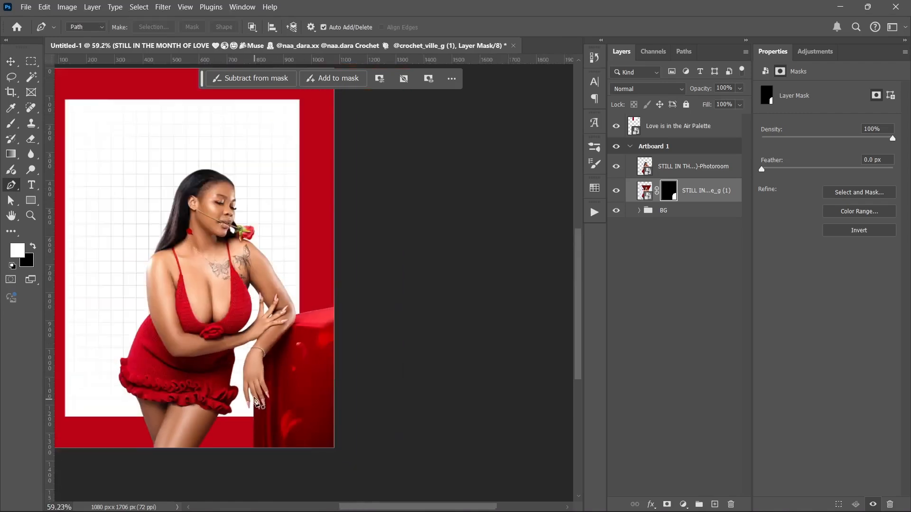
scroll(229, 316, "down", 1)
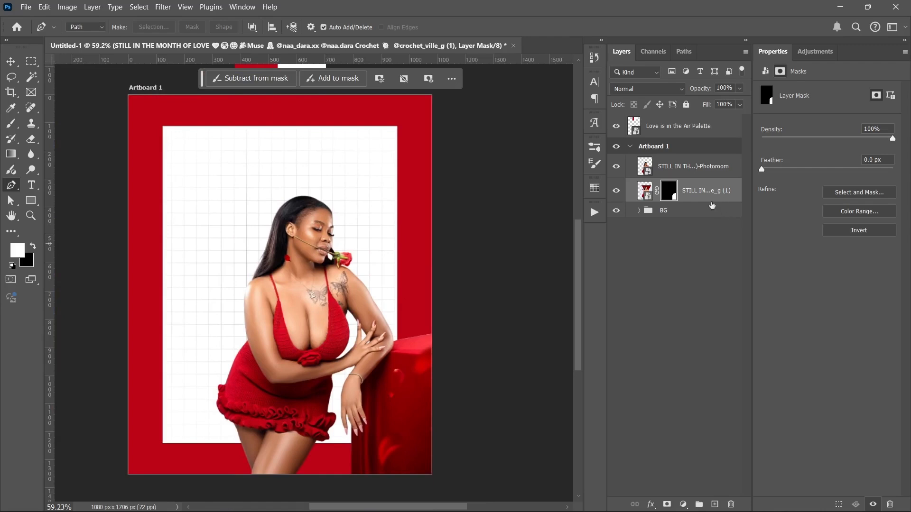
left_click(677, 239)
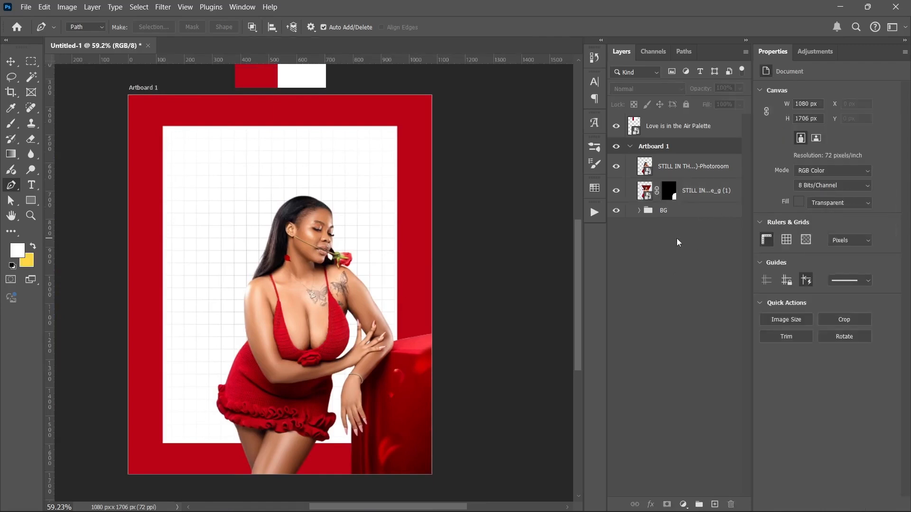
Group the Photoroom cutout with the masked model photo and name the group SUBJECT
key("v")
left_click(348, 259, "ctrl")
left_click_drag(348, 254, 371, 263)
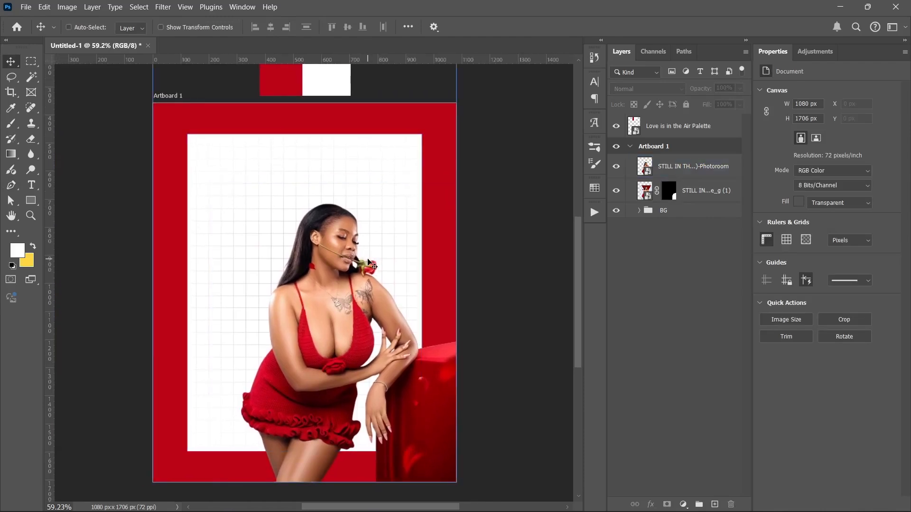
left_click(369, 263, "ctrl")
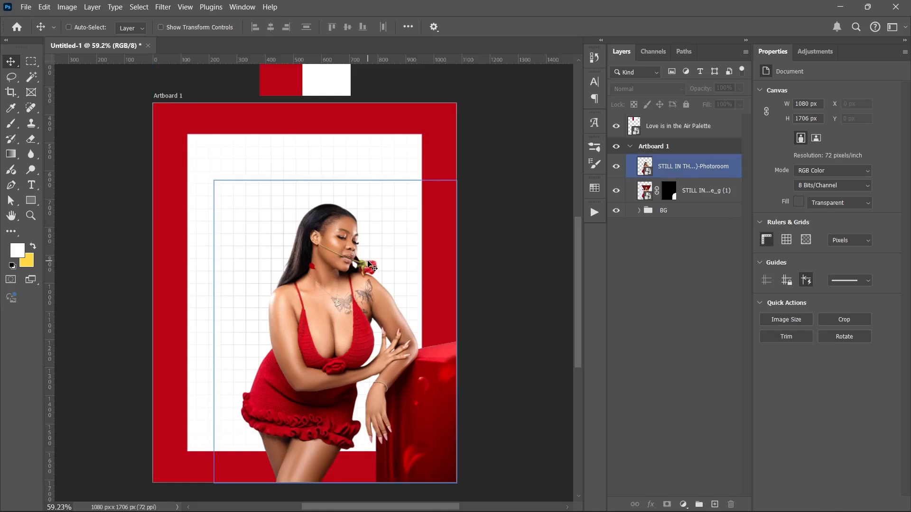
left_click(692, 210)
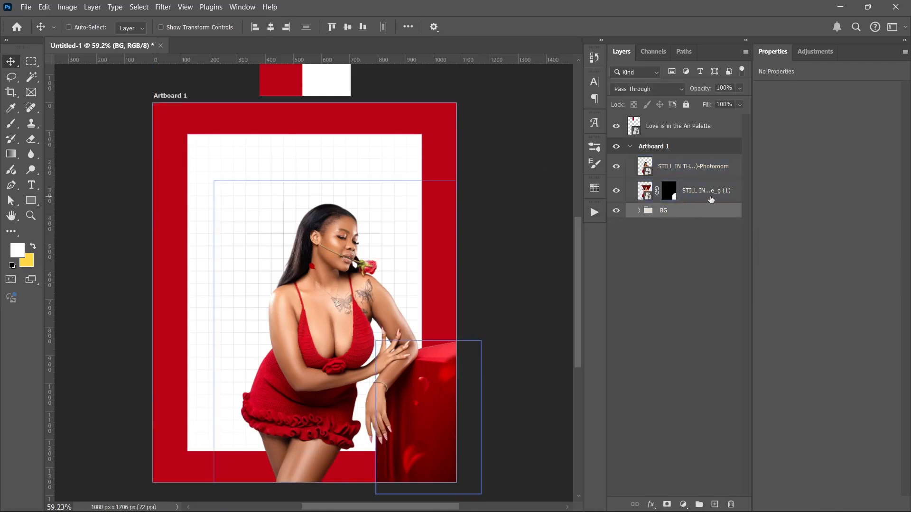
left_click(697, 190)
left_click(695, 171, "shift")
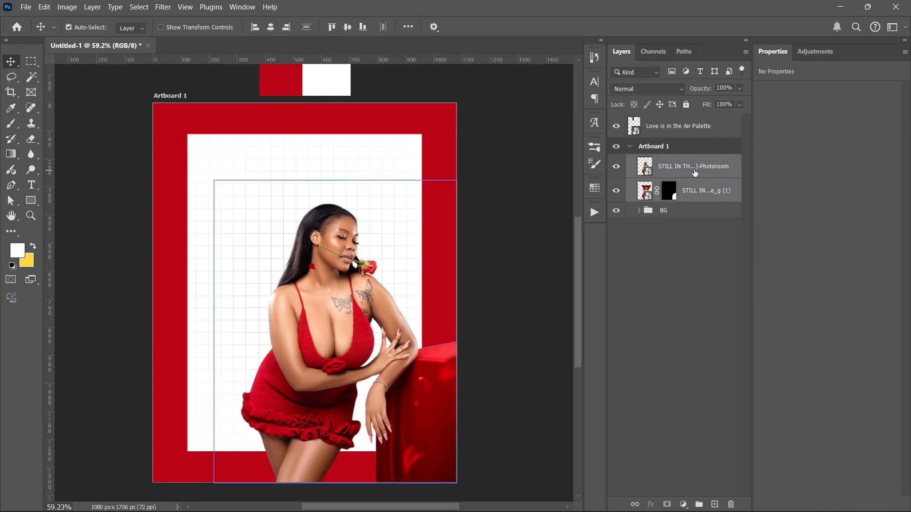
key("ctrl+f")
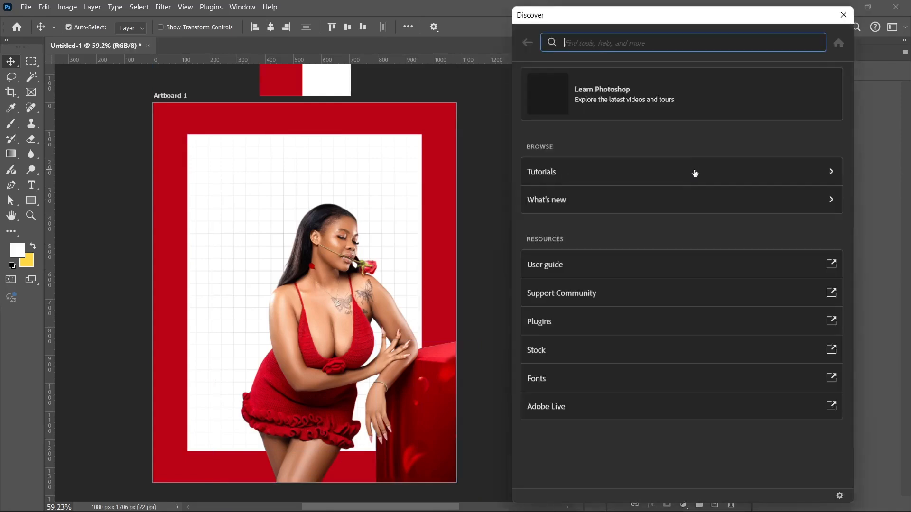
left_click(843, 15)
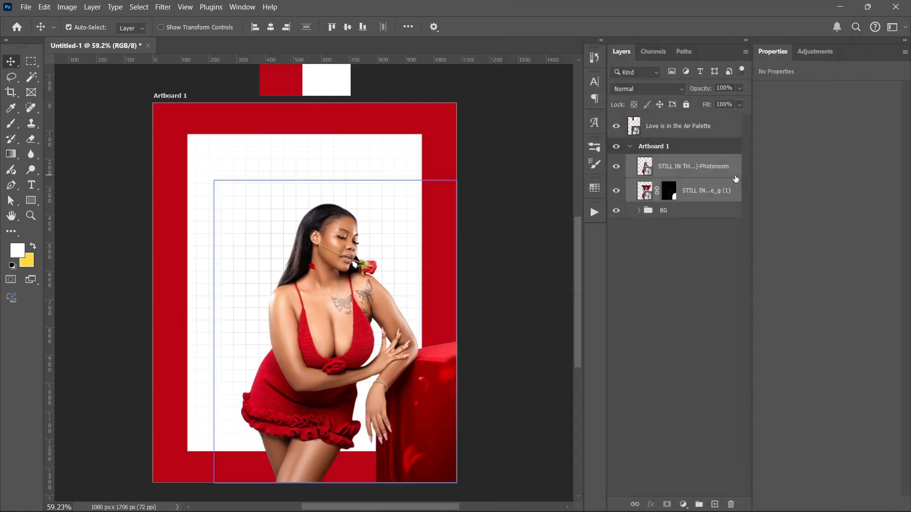
key("ctrl+g")
double_click(679, 161)
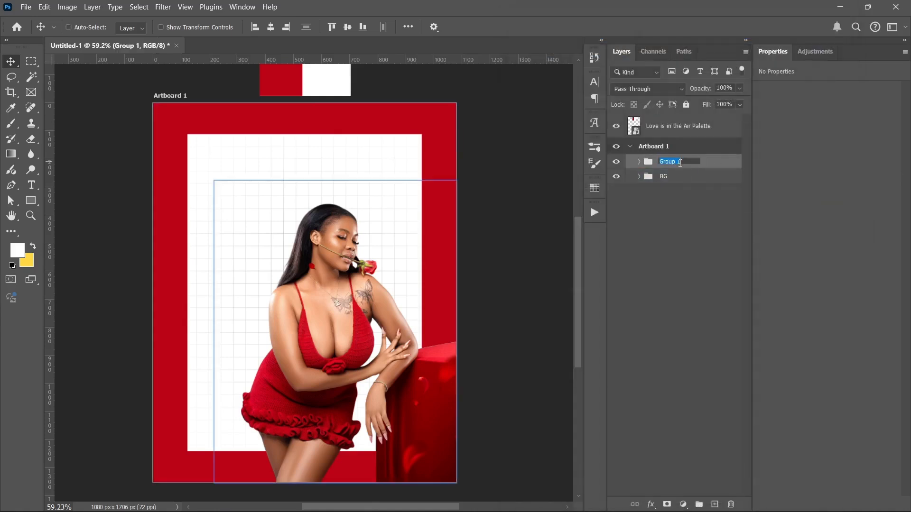
type("SUBJECT")
key("Return")
Add the text "Love" on a new type layer between the SUBJECT and BG groups, near the white panel's upper part
left_click(685, 176)
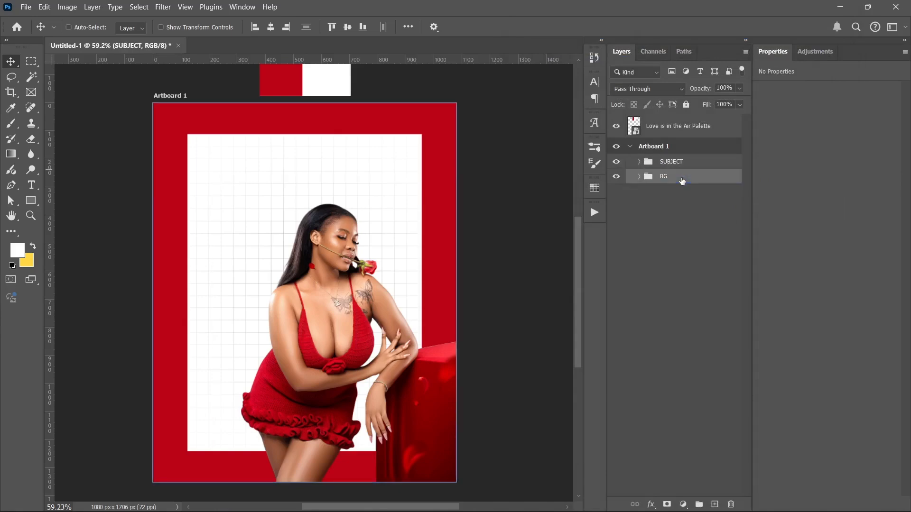
left_click(32, 185)
left_click(225, 196)
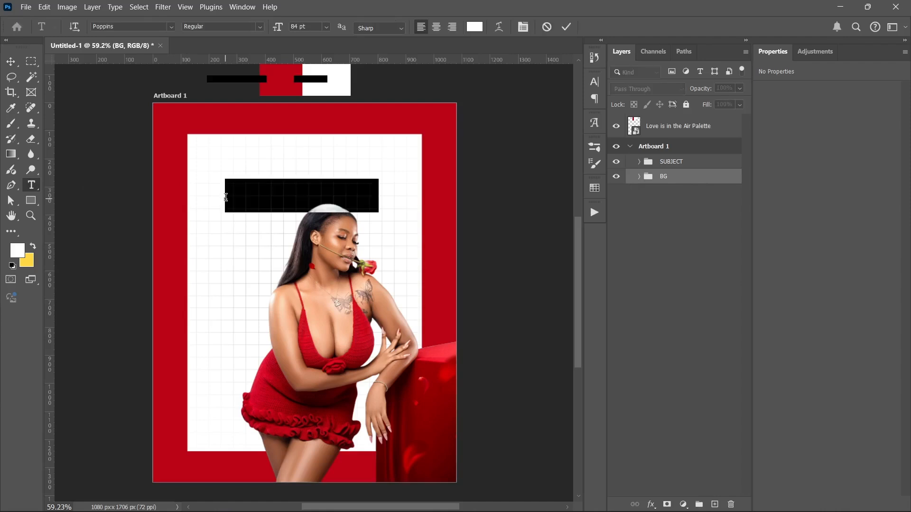
type("Love")
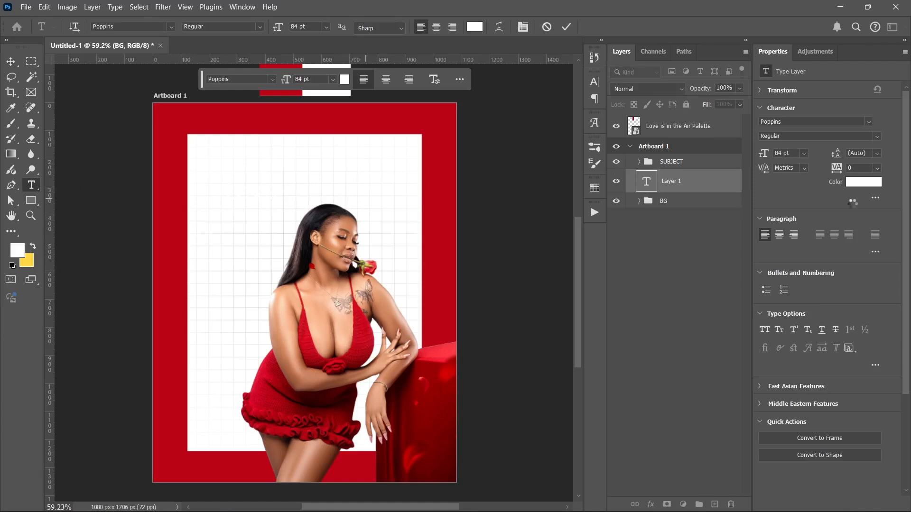
Colour the "Love" text with the palette's red, #ba0317, and set its font to Last Christmas PERSONAL USE Regular
left_click(861, 184)
left_click(282, 79)
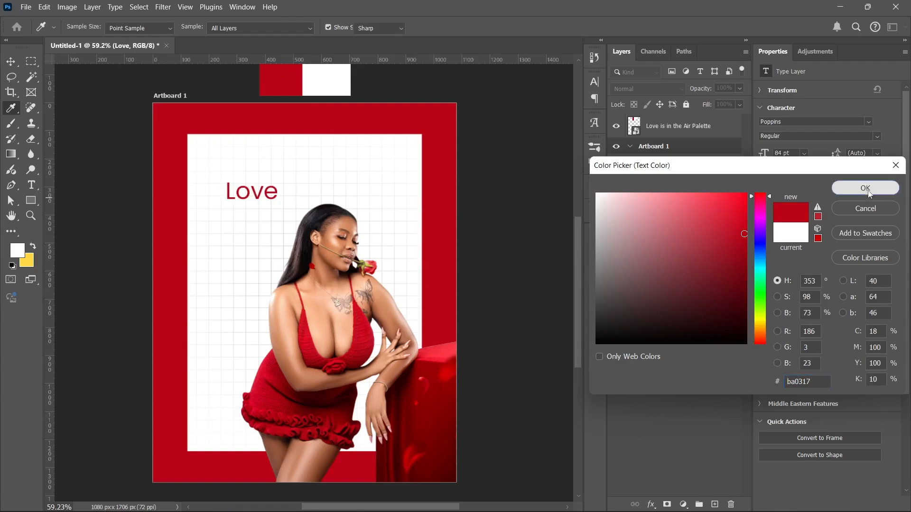
left_click(869, 190)
left_click(871, 122)
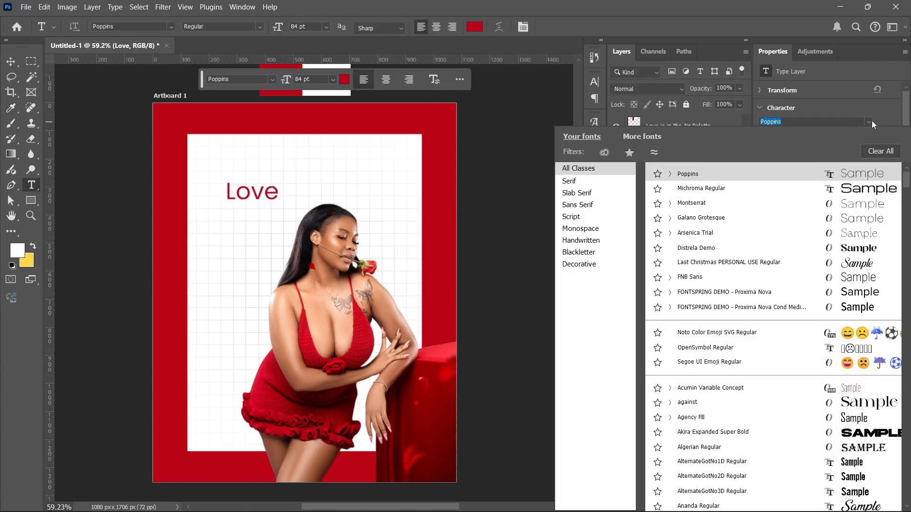
left_click(705, 262)
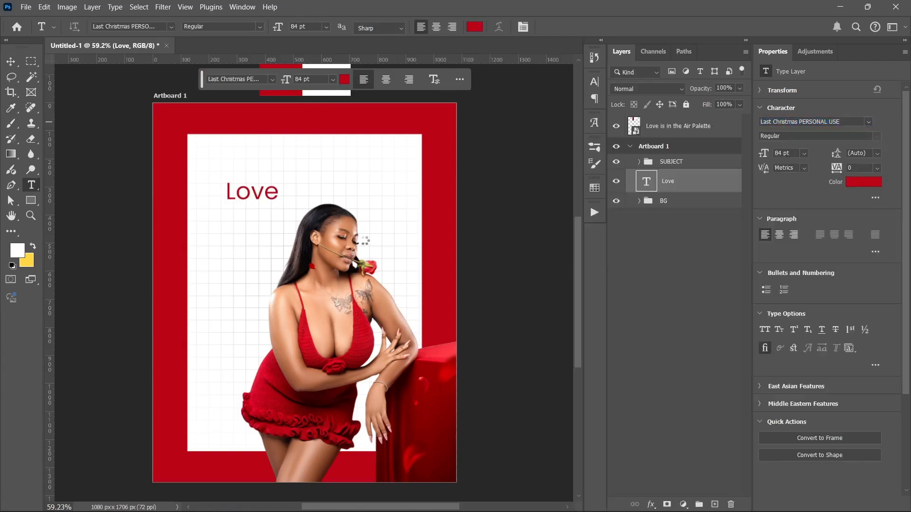
Scale the "Love" text to the artboard's full width, about 651.58 pt, and align it with the artboard's top edge
left_click(11, 61)
key("ctrl+t")
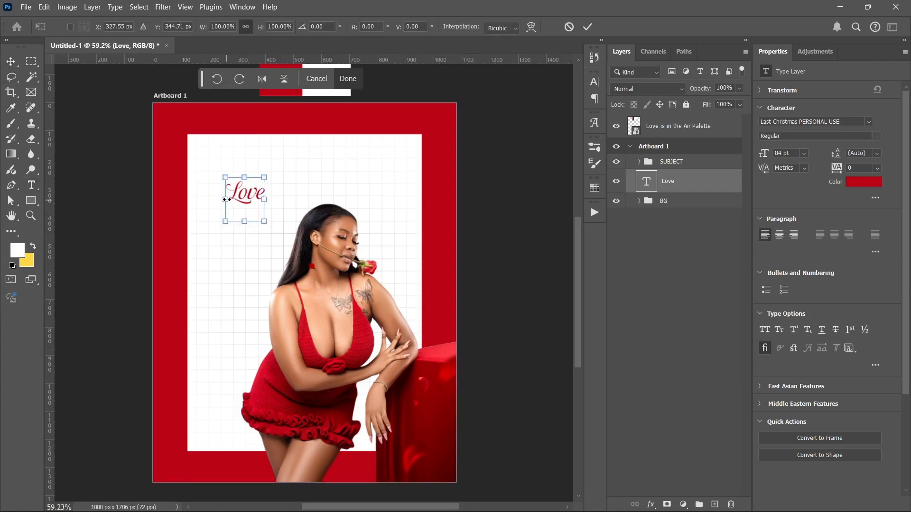
left_click_drag(226, 199, 153, 200)
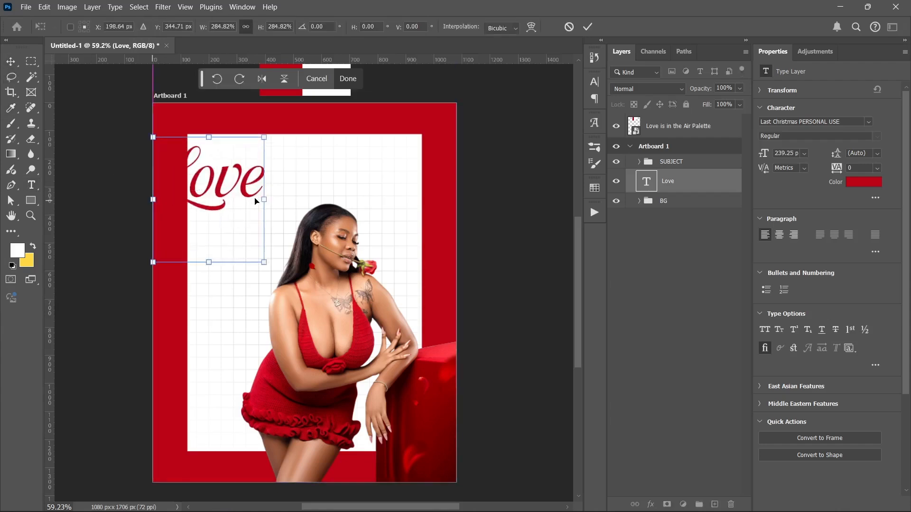
left_click_drag(263, 200, 455, 186)
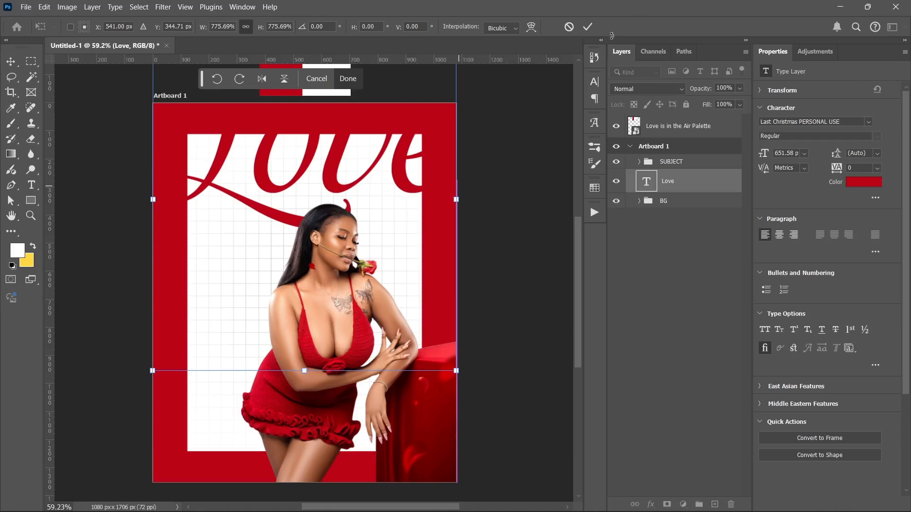
left_click(588, 26)
left_click_drag(300, 169, 306, 205)
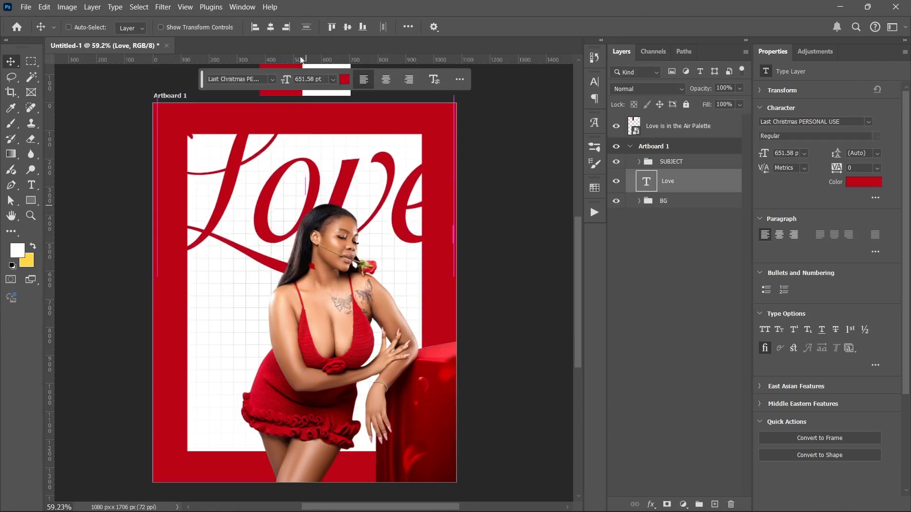
left_click(334, 28)
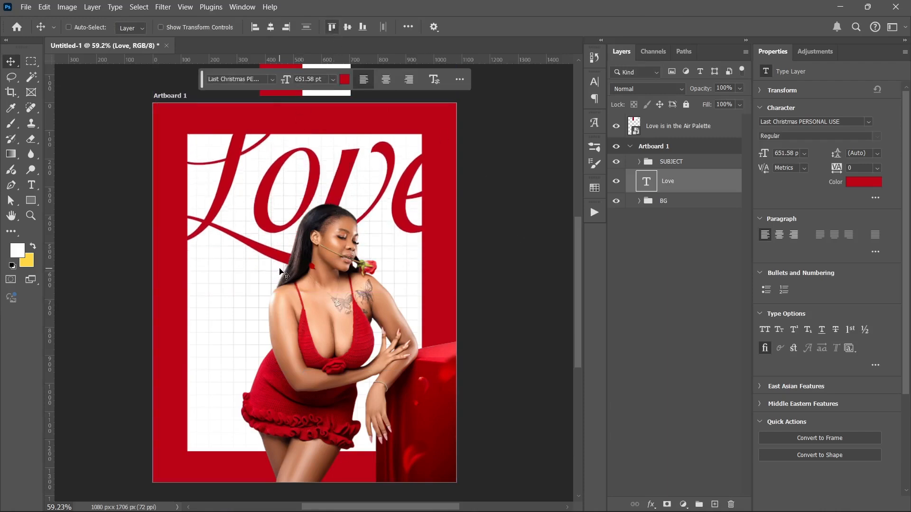
Duplicate the "Love" text layer and colour the copy white
scroll(284, 274, "up", 3)
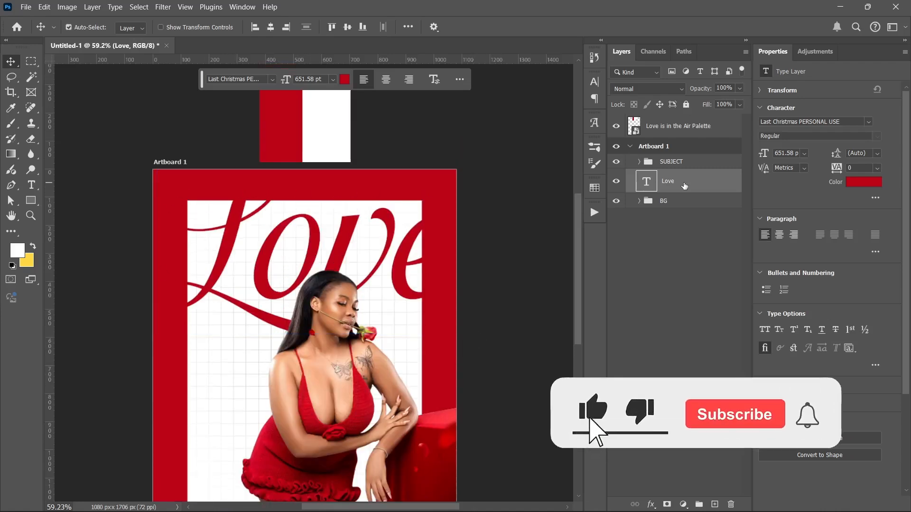
key("ctrl+j")
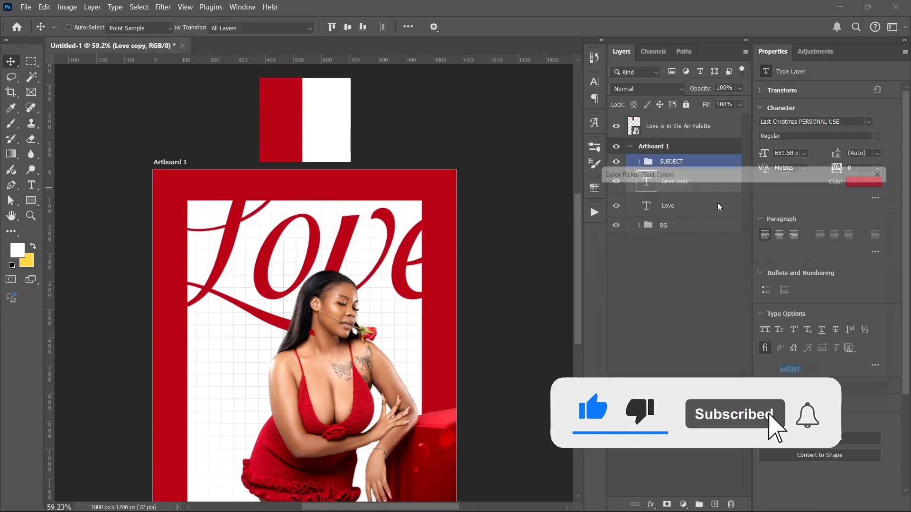
left_click(862, 183)
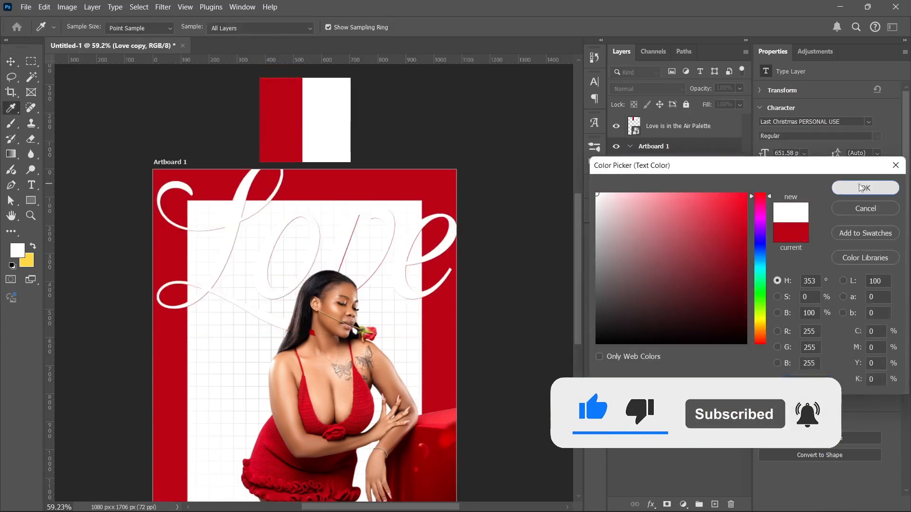
left_click(856, 188)
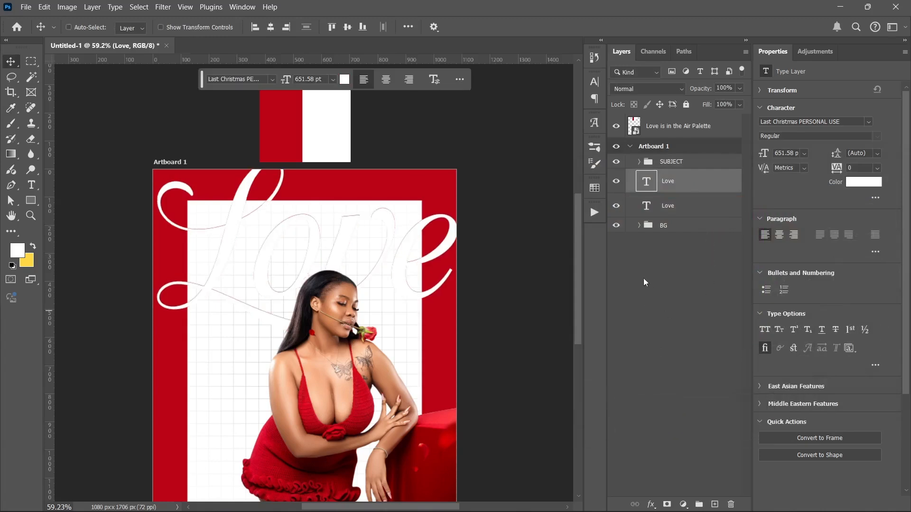
Mask the white "Love" copy with the outline of Rectangle 1 and invert the mask so white letters remain only outside the panel
scroll(584, 223, "down", 1)
left_click(639, 226)
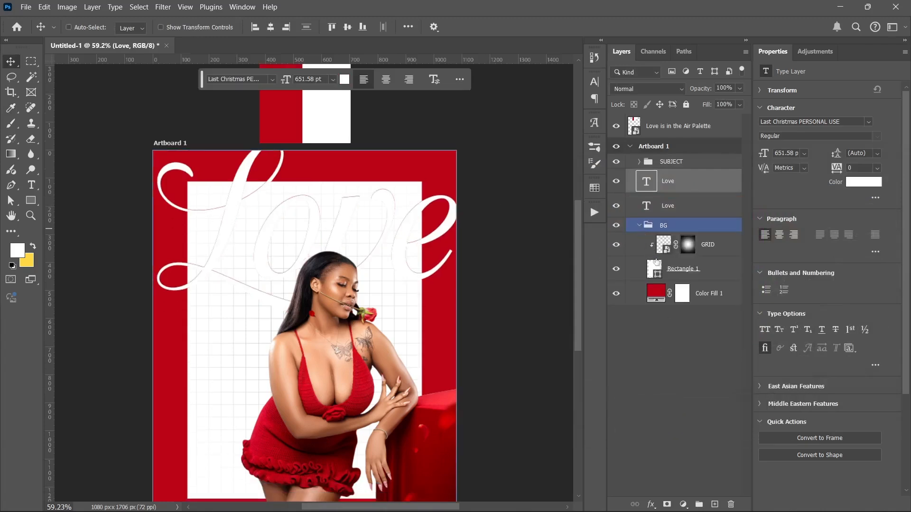
left_click(658, 269, "ctrl")
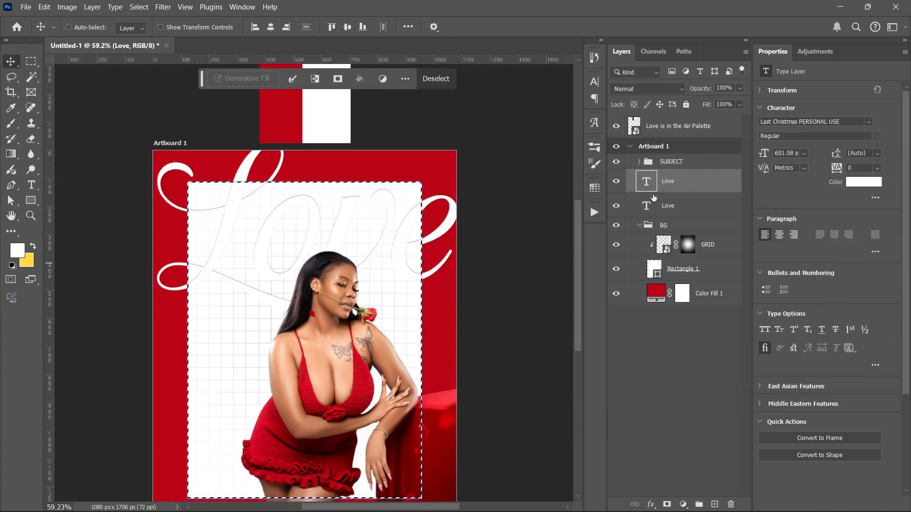
left_click(666, 504)
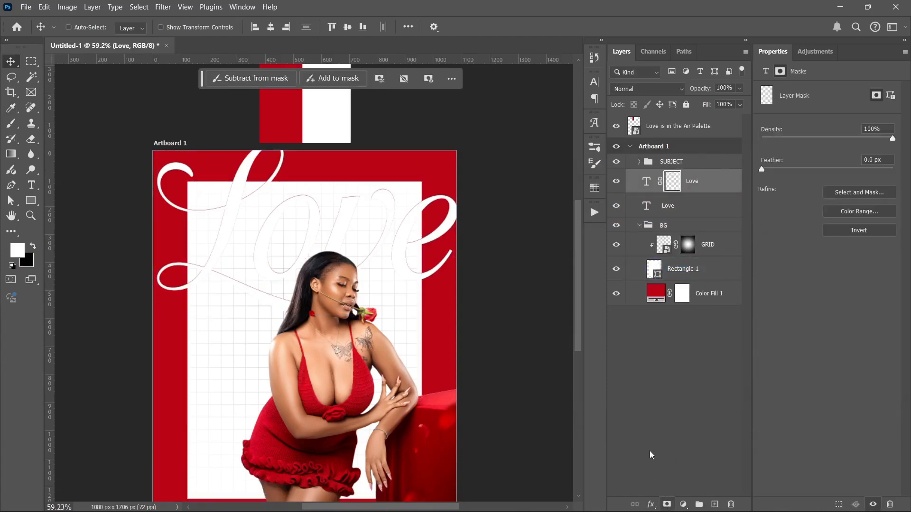
key("ctrl+i")
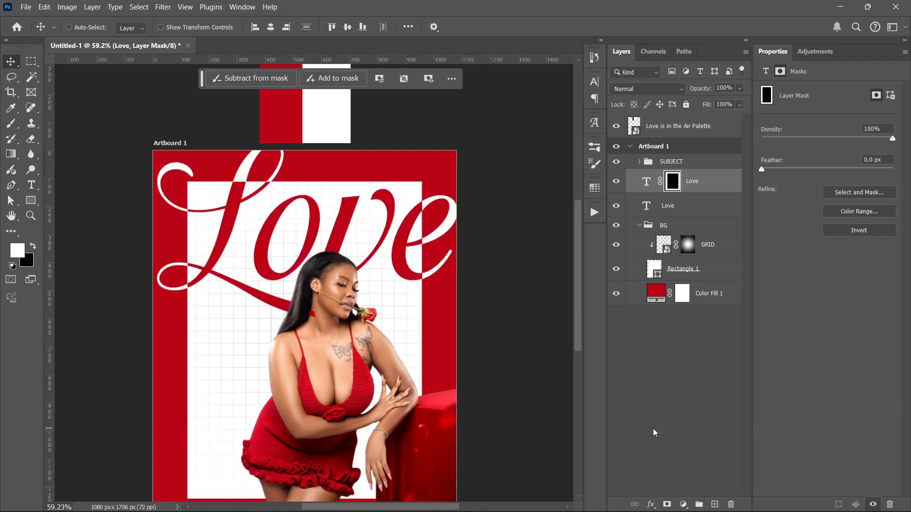
left_click(640, 225)
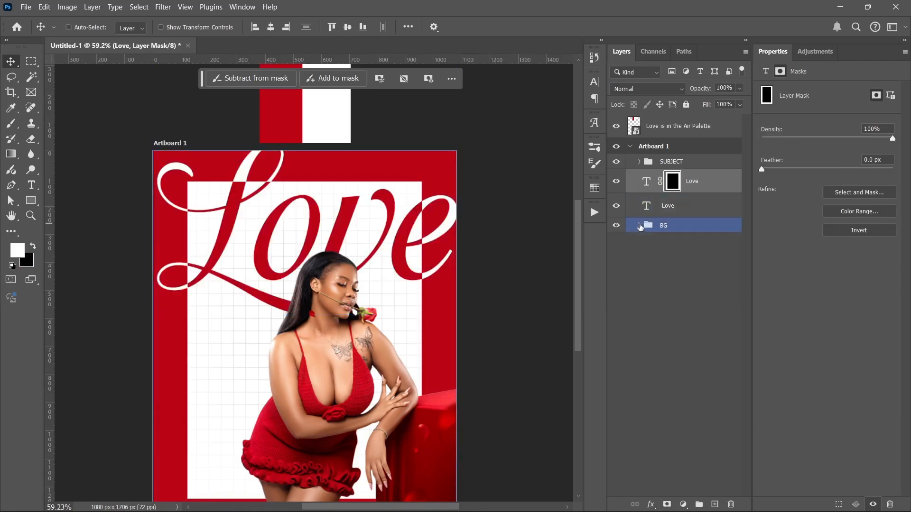
left_click(639, 226)
left_click(694, 191)
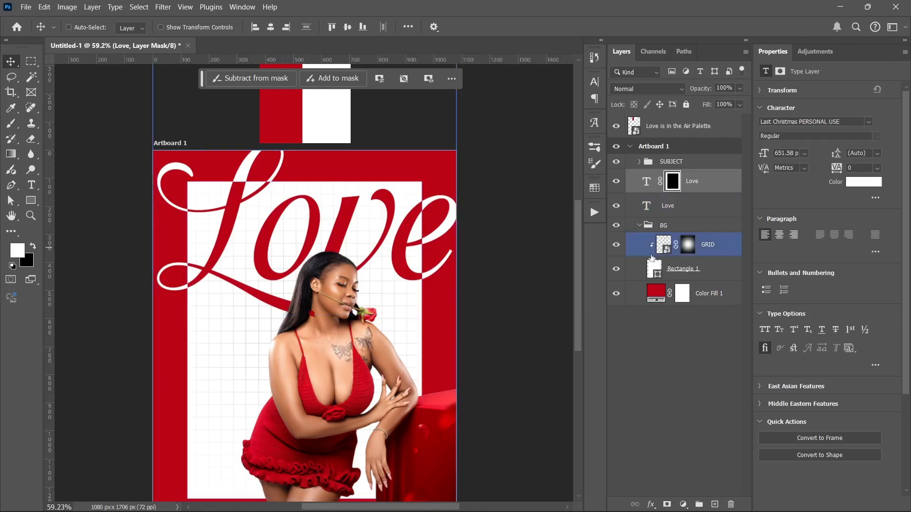
scroll(398, 260, "down", 2)
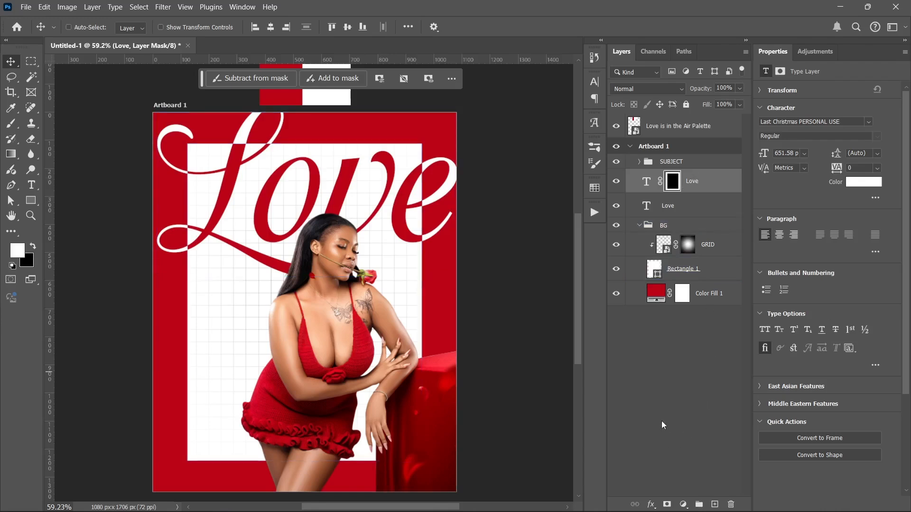
left_click(664, 226)
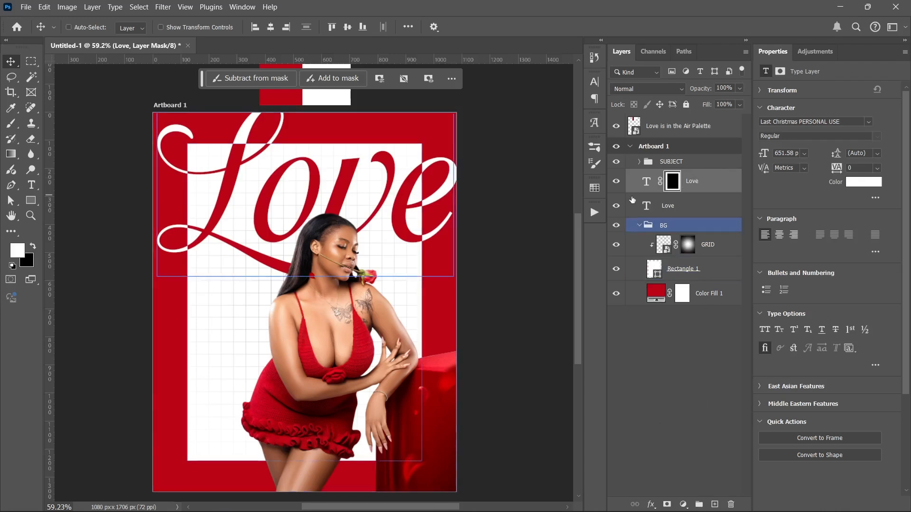
left_click(639, 225)
left_click(674, 206)
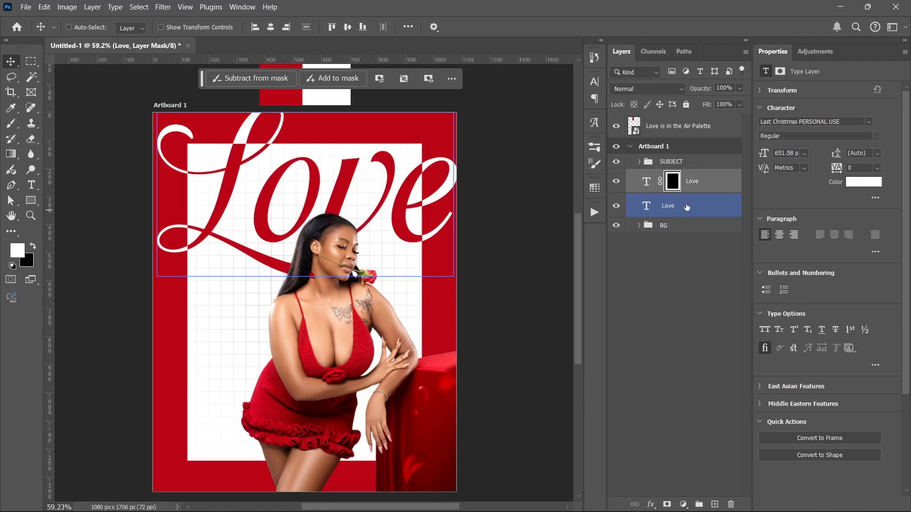
left_click(675, 242)
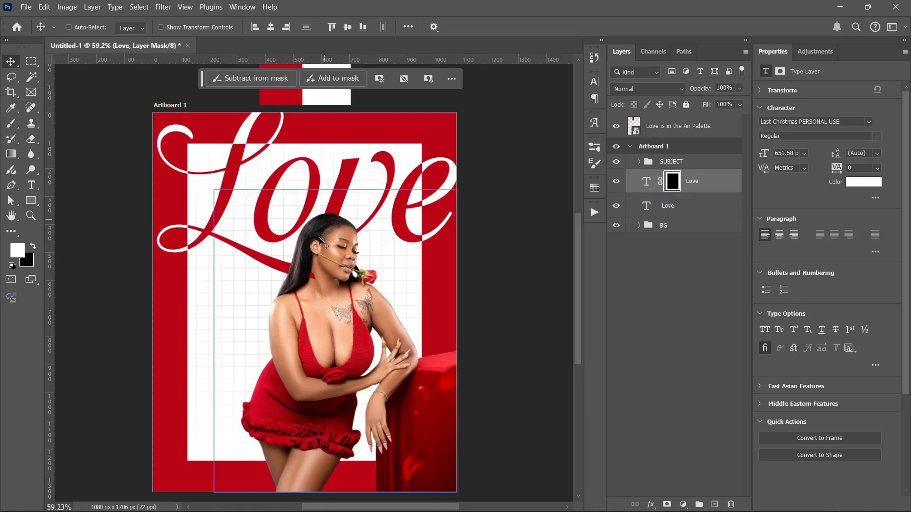
Add the white text "Air" at 84 pt on a new type layer, near the white panel's lower-left corner
scroll(320, 228, "down", 2)
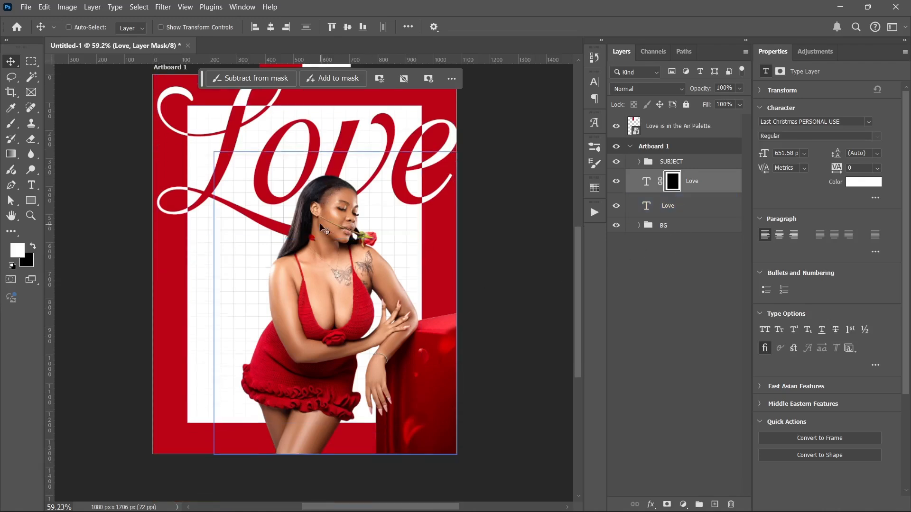
left_click(31, 185)
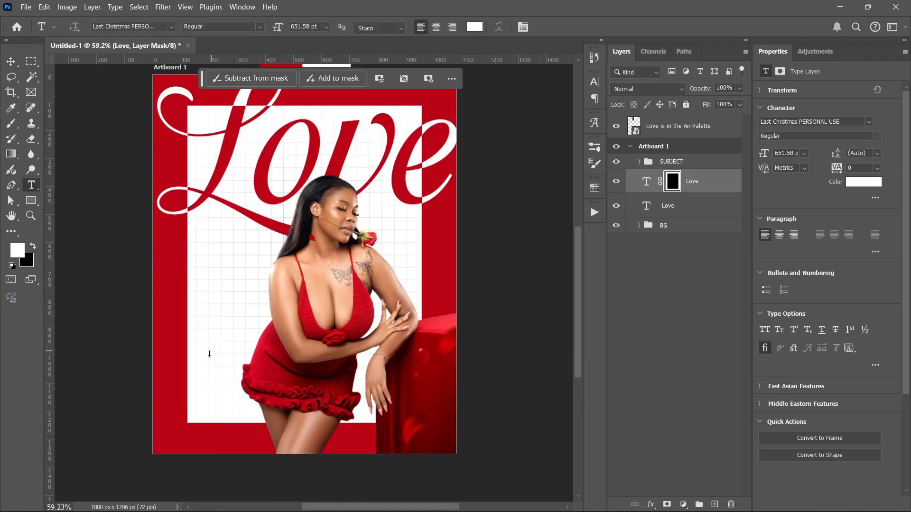
left_click(200, 388)
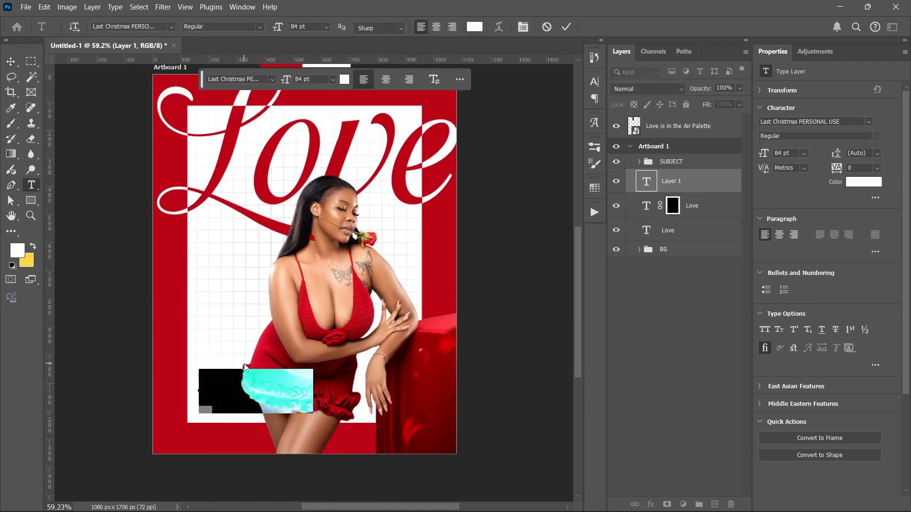
type("I")
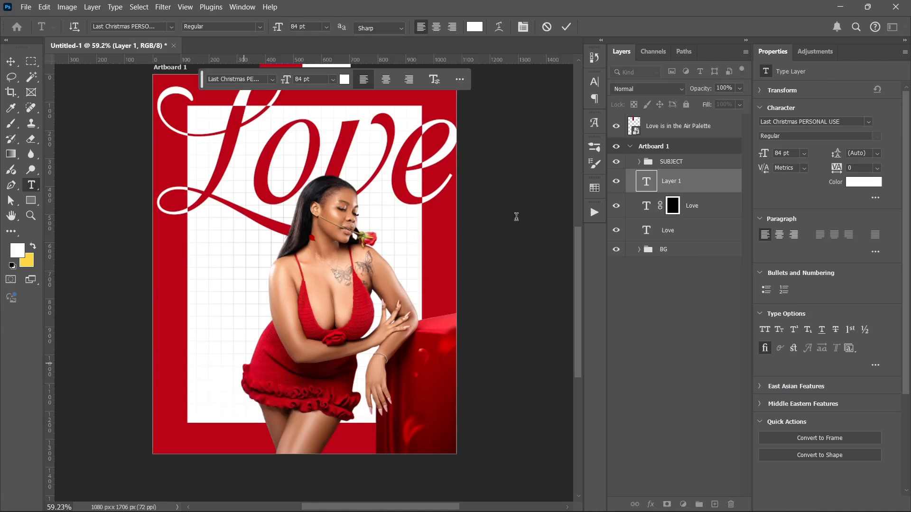
left_click(726, 217)
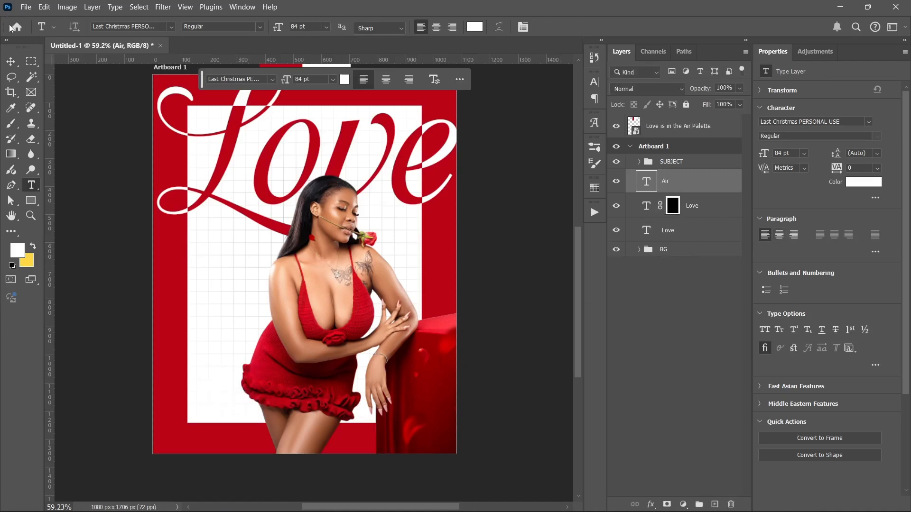
Move the "Air" text over the lower part of the model's dress and raise its layer into the SUBJECT group
left_click(10, 62)
key("ctrl+t")
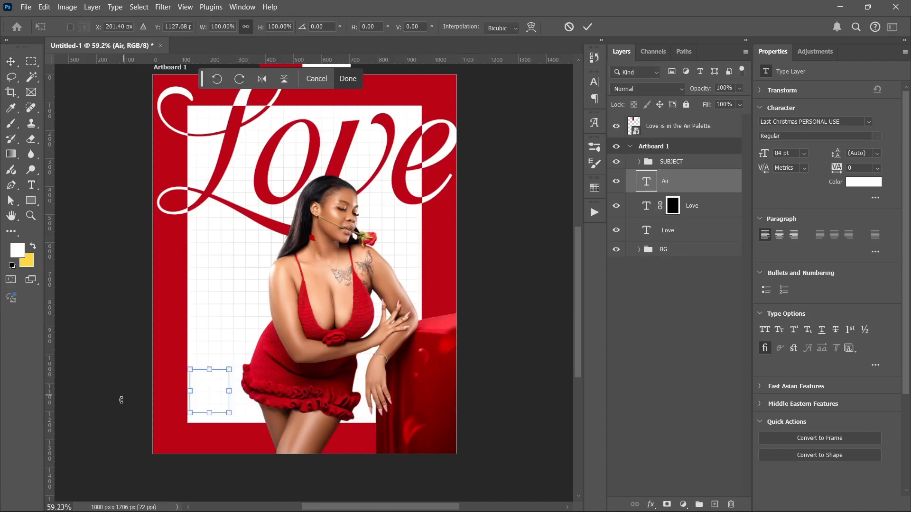
left_click_drag(189, 392, 310, 382)
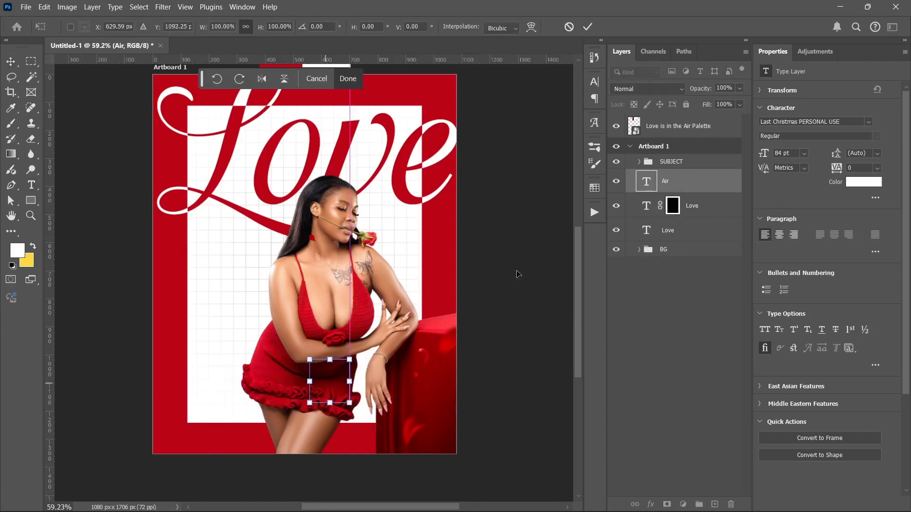
left_click_drag(678, 186, 672, 162)
key("Return")
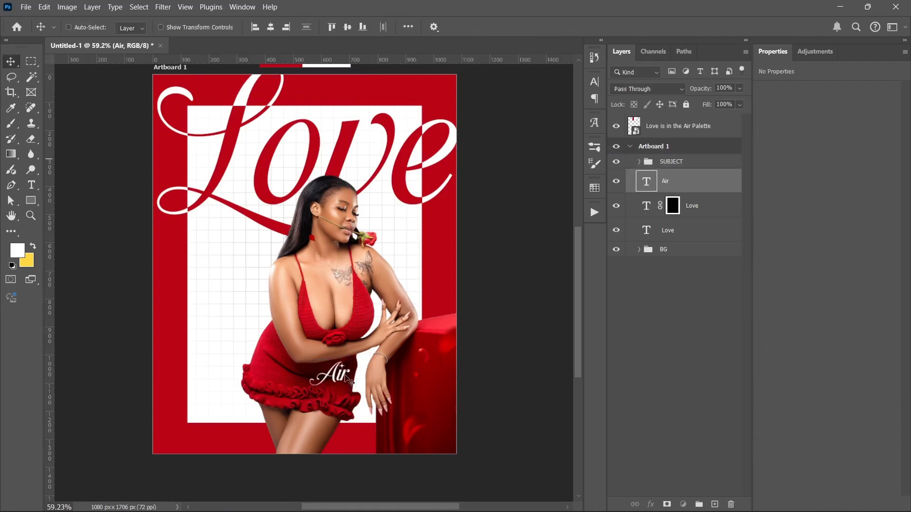
key("ctrl+y")
key("ctrl+t")
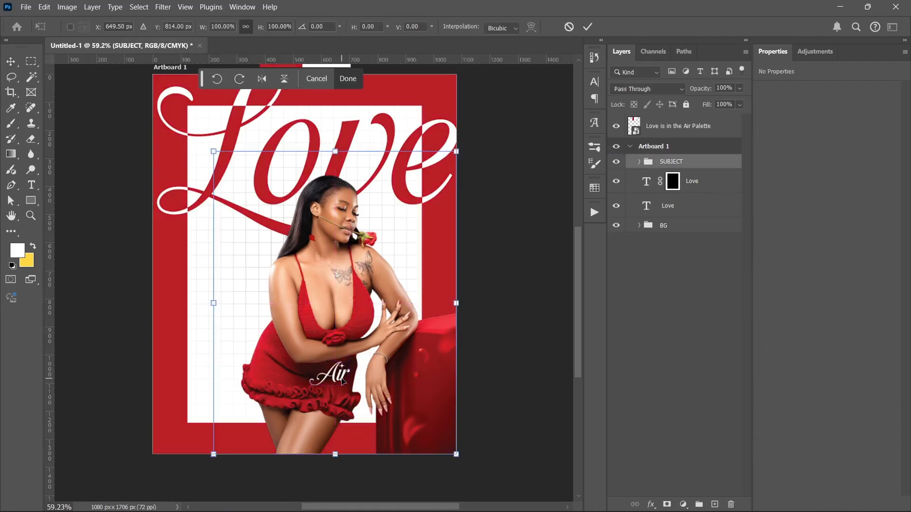
key("ctrl+y")
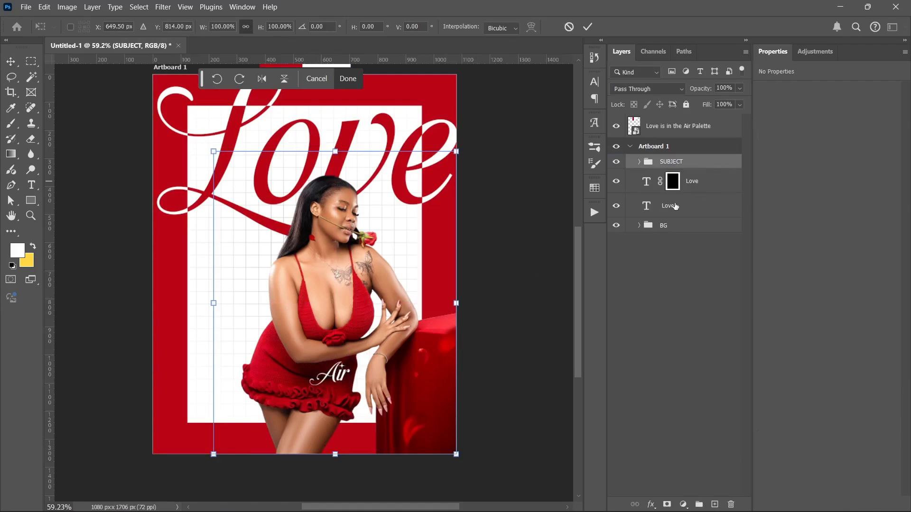
Take the "Air" layer out of the SUBJECT group and place it above the group
left_click(639, 161)
left_click_drag(674, 181, 669, 161)
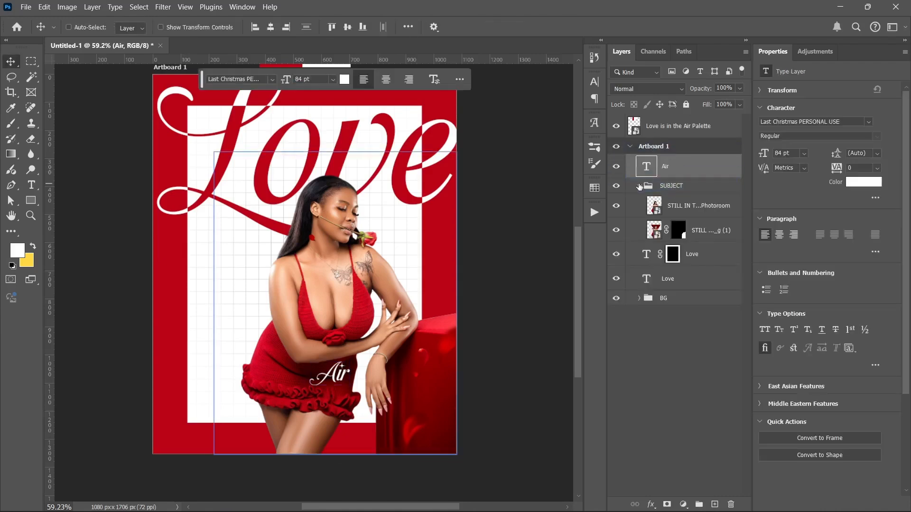
Enlarge the "Air" text to about 429.39 pt and move it to the poster's lower-right corner against the artboard's edge
key("ctrl+t")
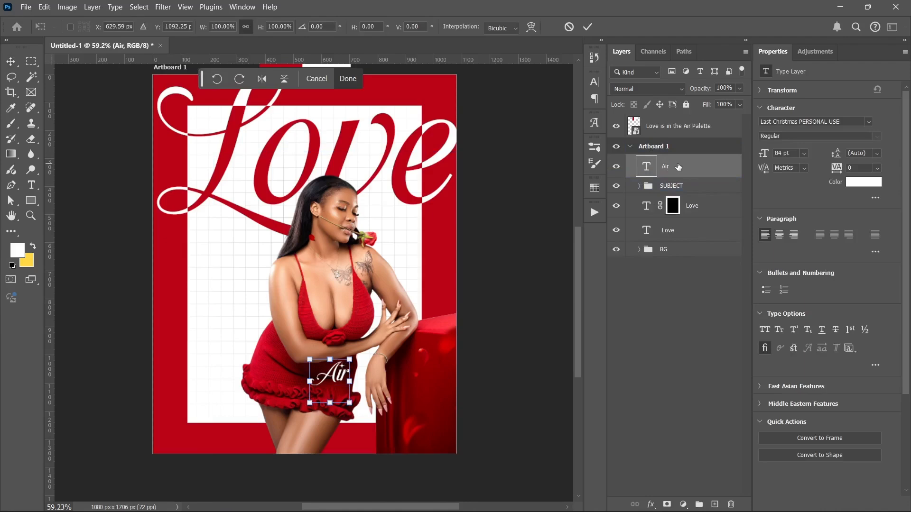
left_click_drag(349, 382, 515, 350)
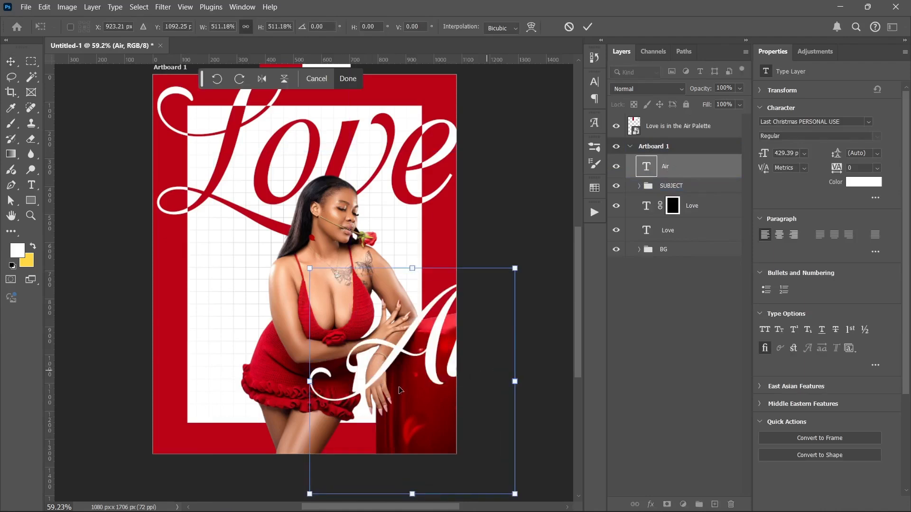
left_click_drag(420, 395, 362, 462)
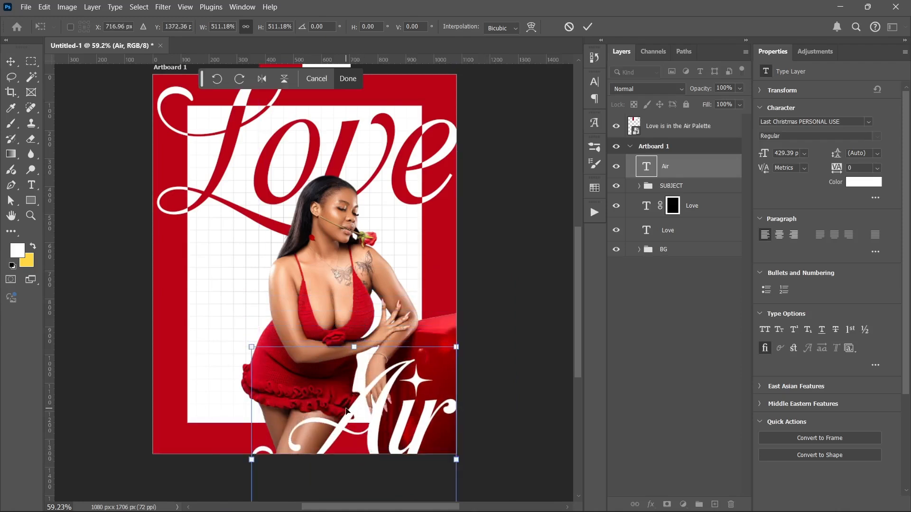
key("Return")
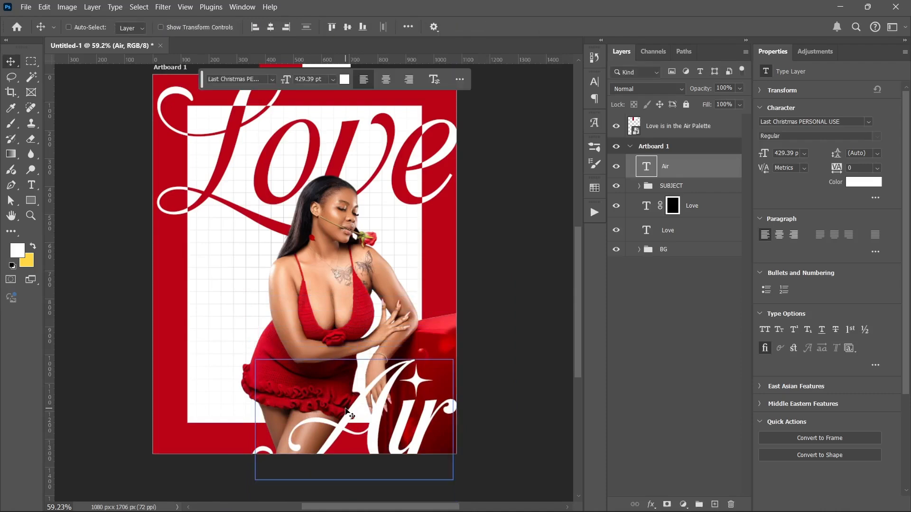
Add the white text "is in the" at 84 pt on a new type layer over the white panel, hiding both "Love" layers while placing it
left_click(31, 185)
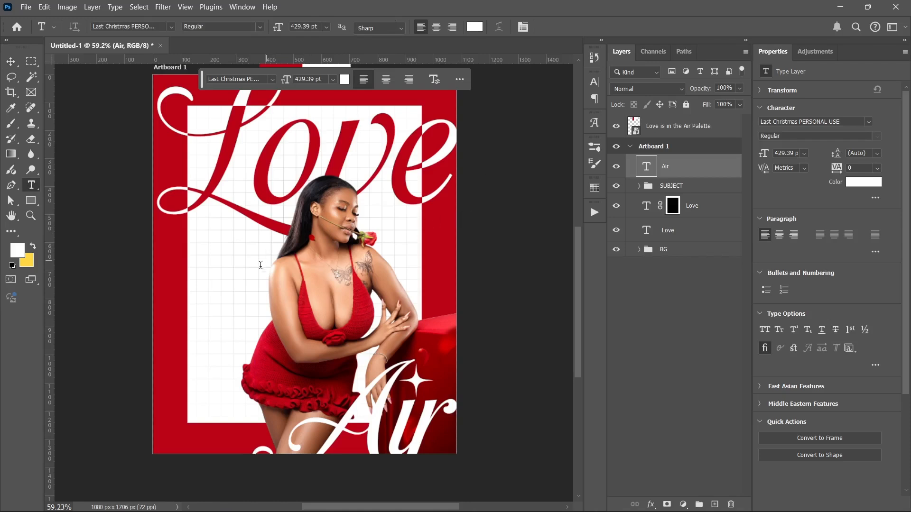
left_click(195, 299)
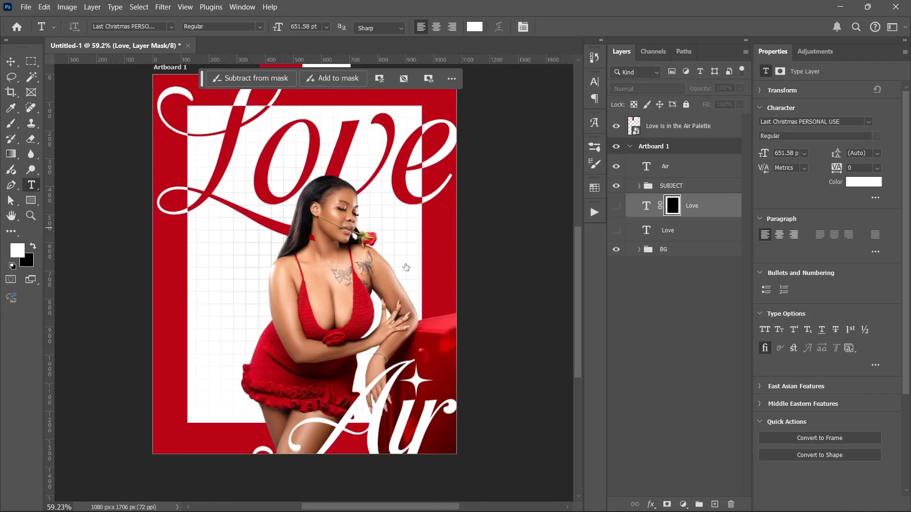
scroll(227, 260, "up", 2)
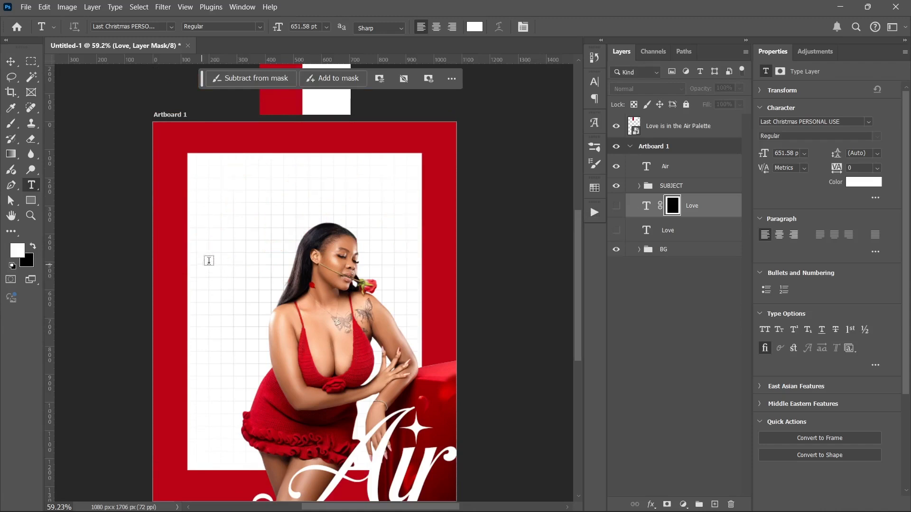
left_click(229, 246)
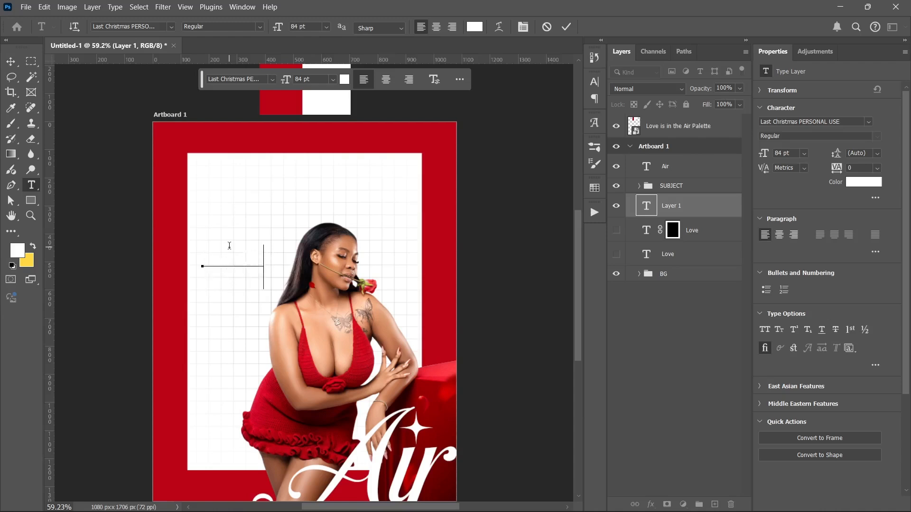
left_click_drag(616, 231, 619, 260)
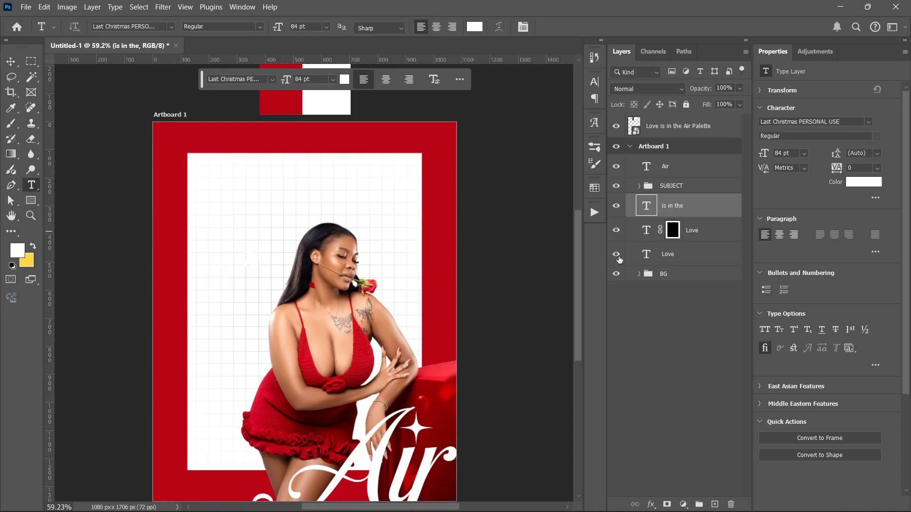
Recolor the "is in the" text to the palette's red, ba0317
left_click(873, 185)
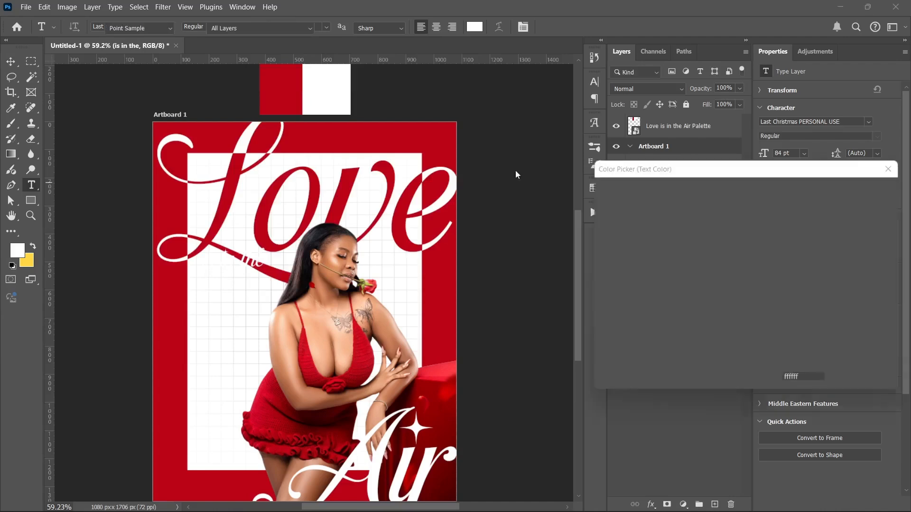
left_click(279, 97)
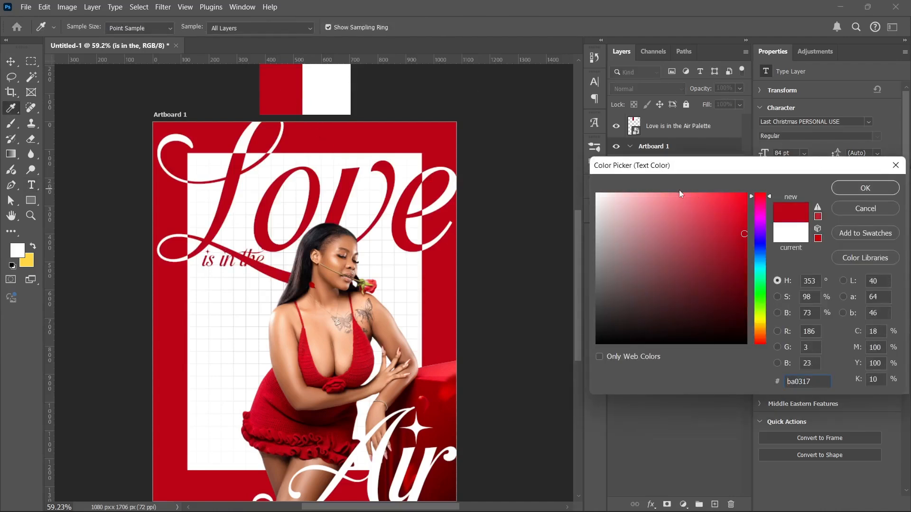
left_click(877, 188)
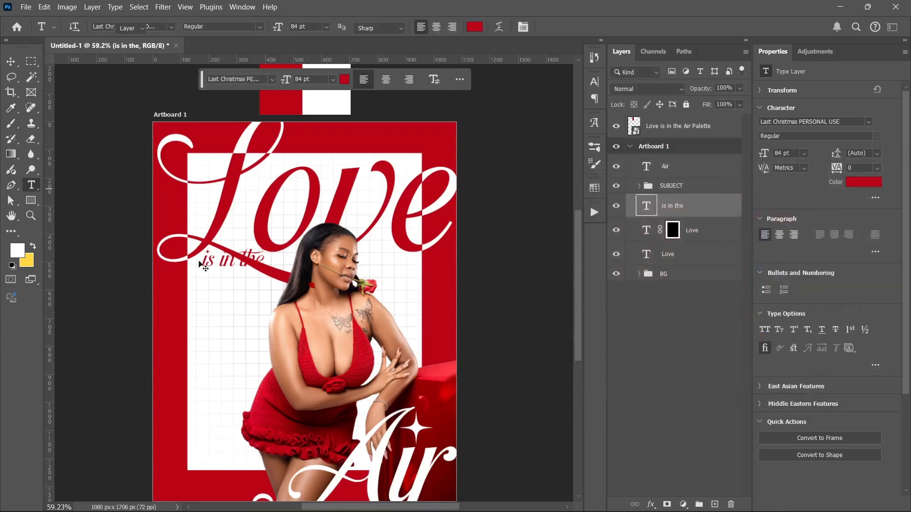
Move the "is in the" text beside the model's tattooed shoulder and rotate it about 54.64° to follow her arm
key("v")
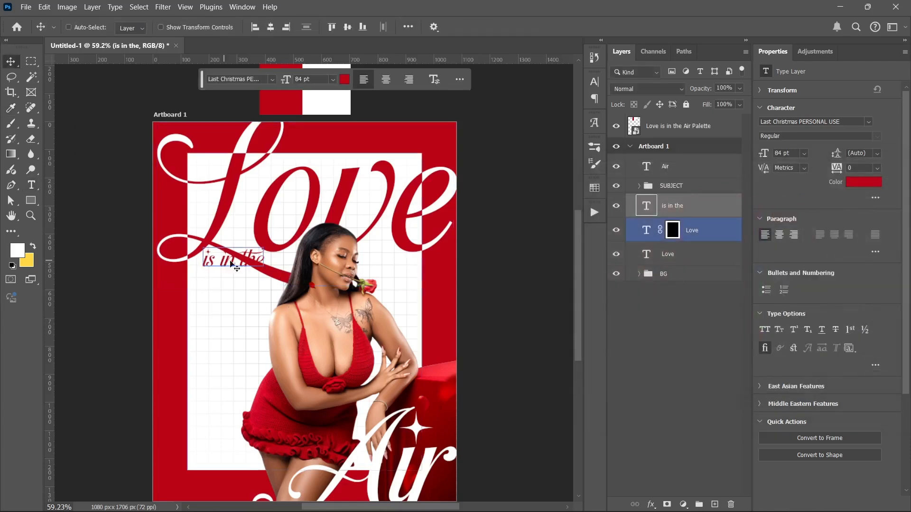
left_click_drag(235, 265, 414, 299)
scroll(414, 299, "up", 1)
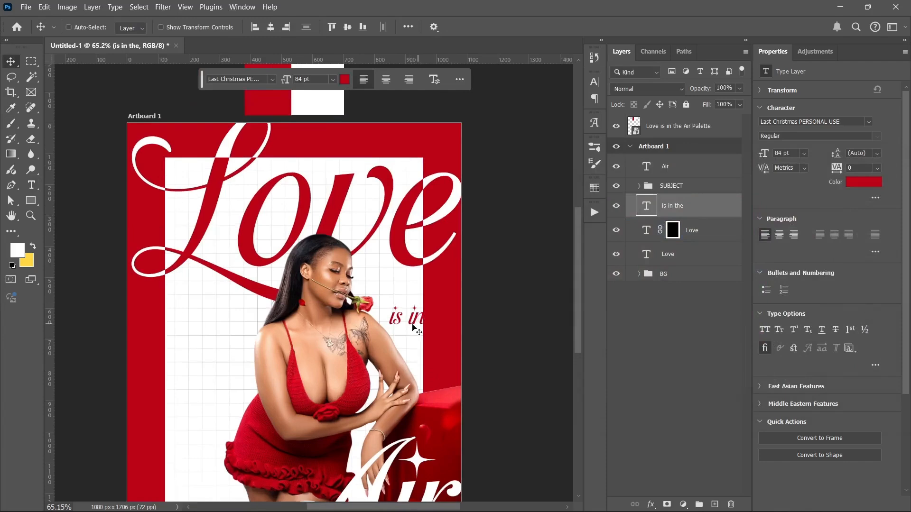
scroll(395, 323, "down", 3)
key("ctrl+t")
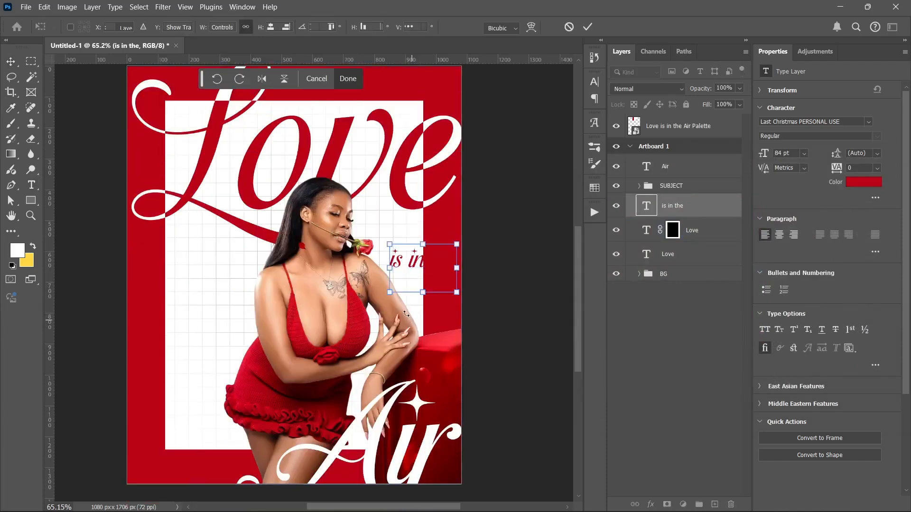
left_click_drag(463, 226, 479, 277)
left_click_drag(414, 280, 387, 300)
scroll(408, 293, "up", 7)
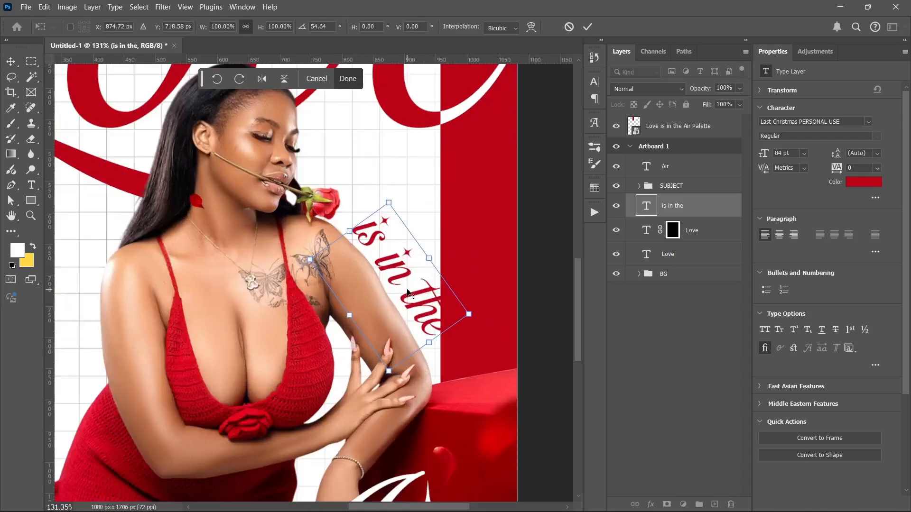
Shrink the "is in the" text to about 65.07 pt and adjust its angle along the model's upper arm
left_click_drag(429, 342, 409, 320)
left_click_drag(473, 266, 476, 271)
key("Return")
scroll(247, 303, "down", 6)
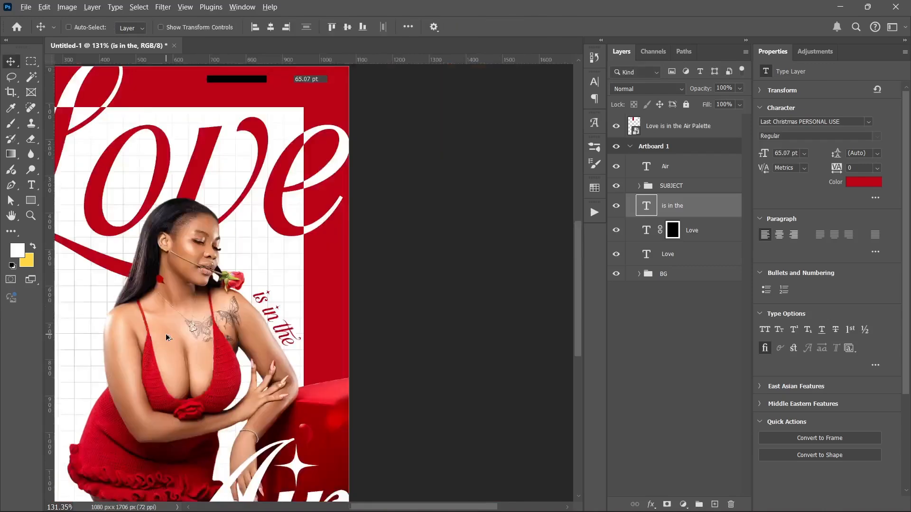
left_click_drag(242, 301, 246, 299)
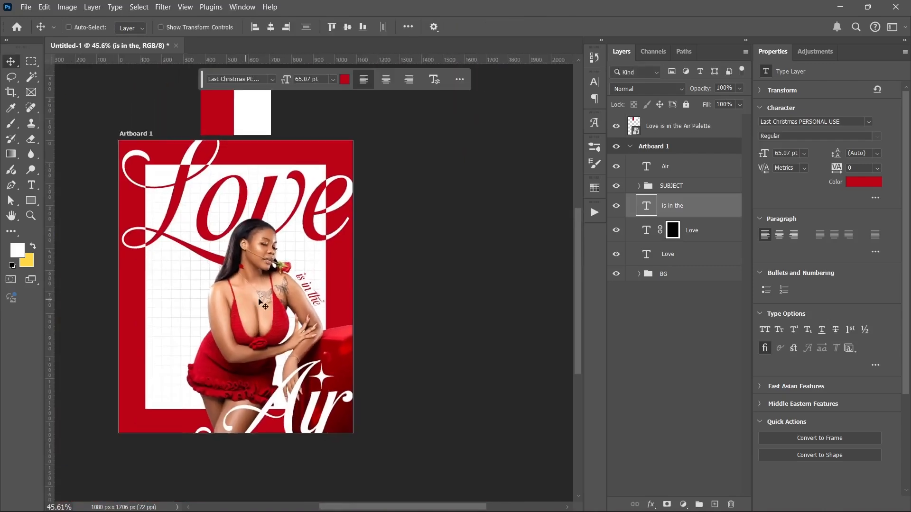
Draw a white rectangle overlapping the model's bent arm and resize it to about 348 x 142 px
left_click(670, 304)
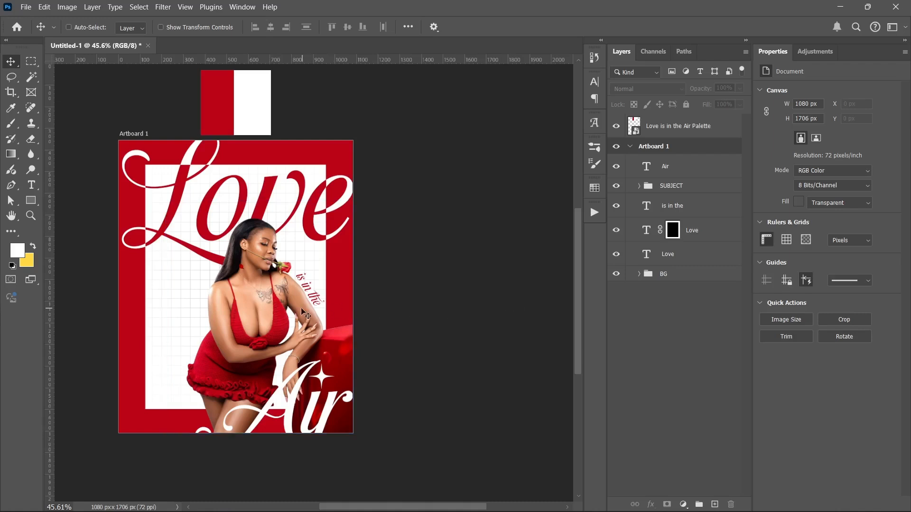
left_click(29, 201)
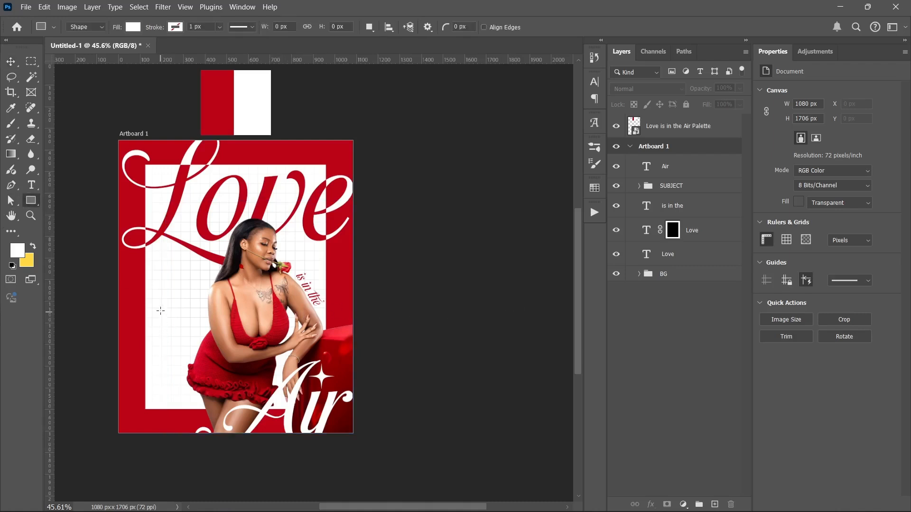
left_click_drag(161, 310, 240, 341)
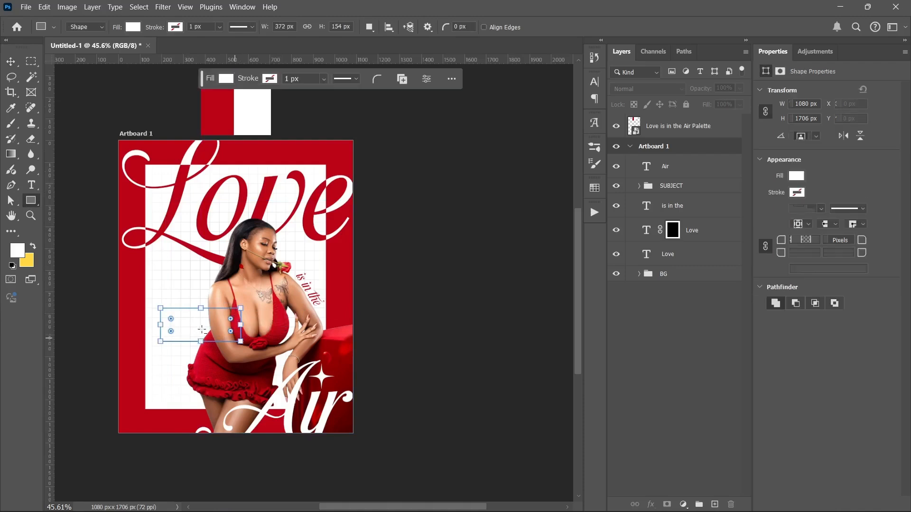
scroll(202, 329, "up", 3)
left_click_drag(132, 323, 141, 322)
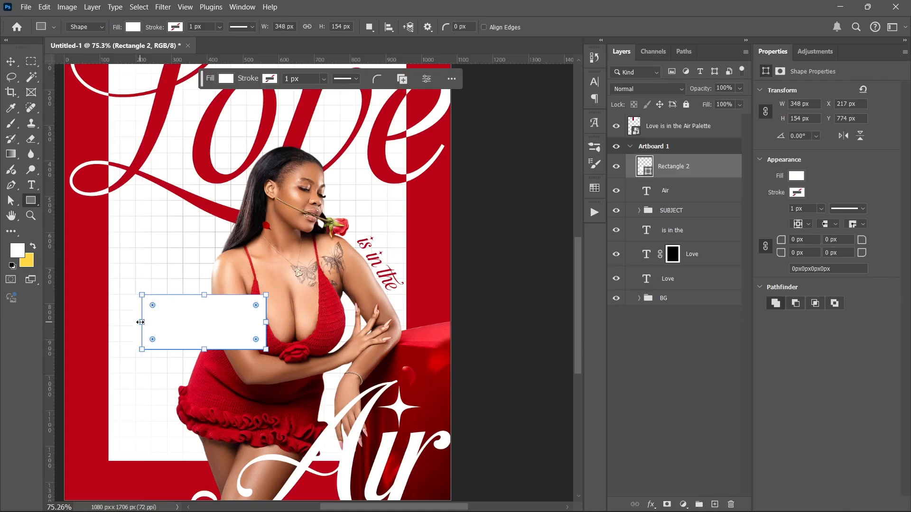
left_click_drag(205, 296, 206, 300)
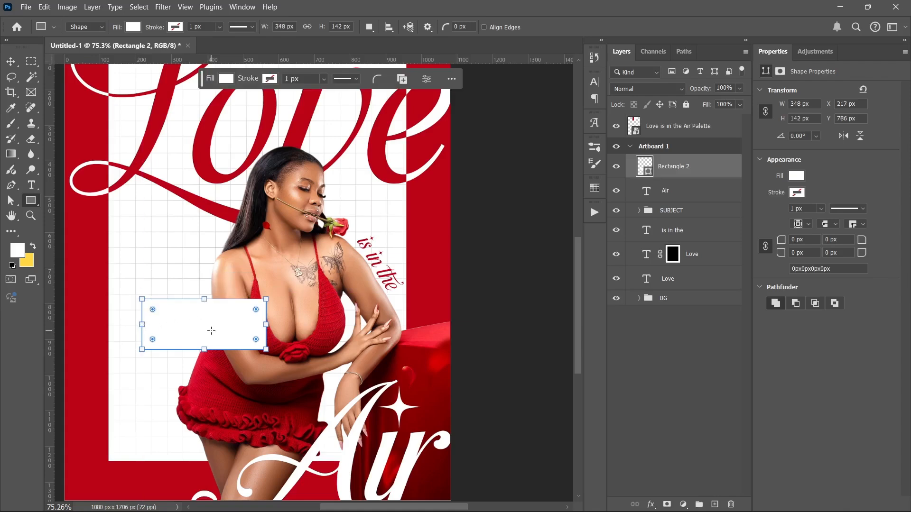
Move the white rectangle up to about X 217 px, Y 743 px
key("v")
left_click_drag(206, 334, 205, 323)
scroll(192, 312, "down", 1)
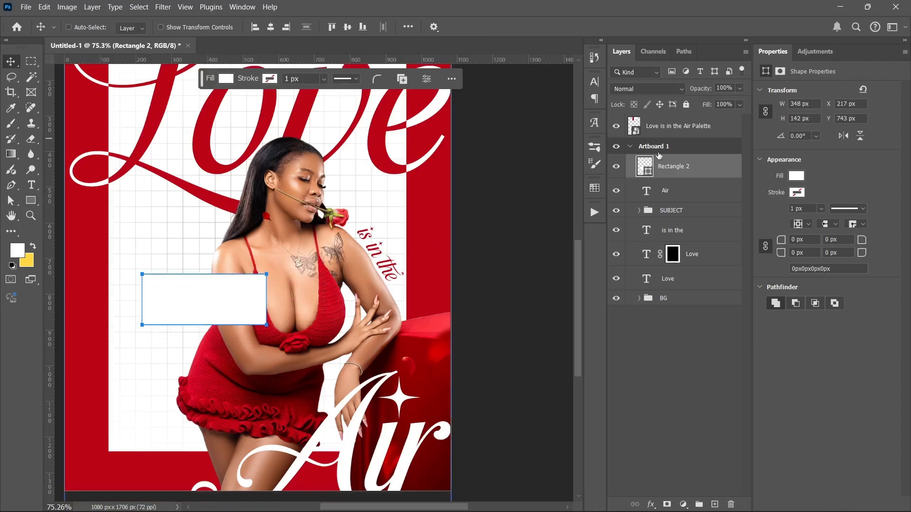
Duplicate the cut-out model photo from the SUBJECT group above the rectangle and clip the copy to it
left_click(639, 210)
left_click(657, 238)
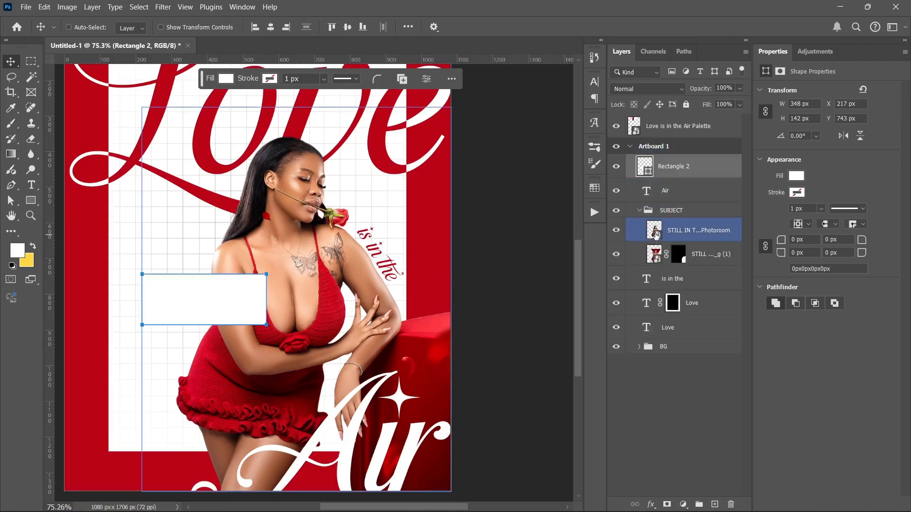
left_click_drag(651, 234, 666, 179)
left_click(666, 179, "alt")
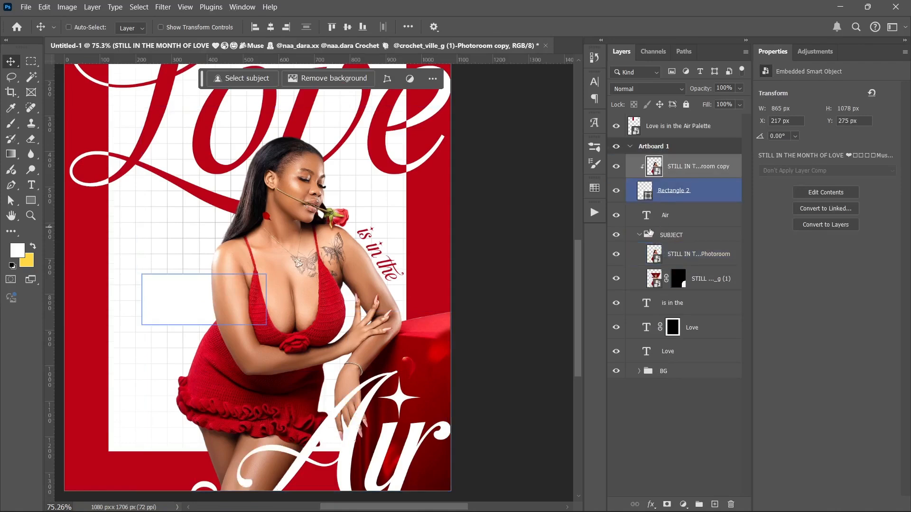
left_click(639, 235)
Scale the clipped photo copy to about 96.27% and position it so the face and rose fill the rectangle
key("ctrl+t")
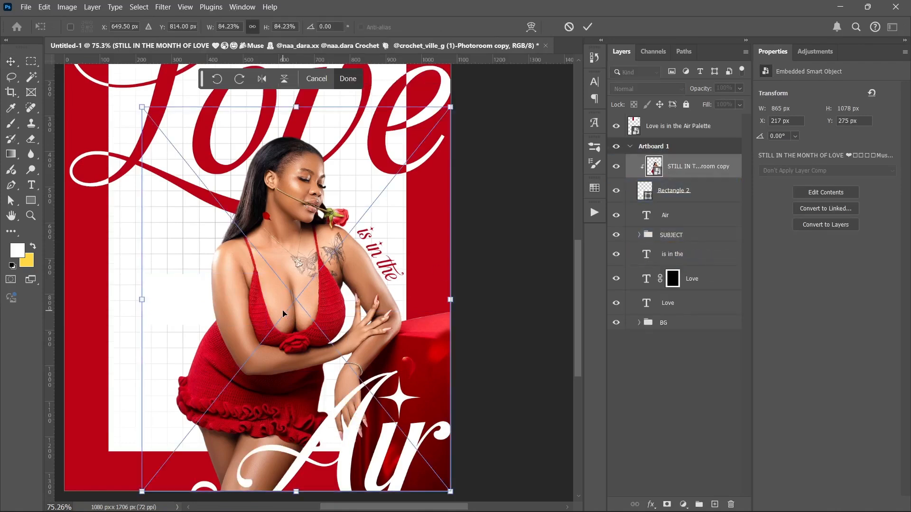
left_click_drag(299, 348, 178, 446)
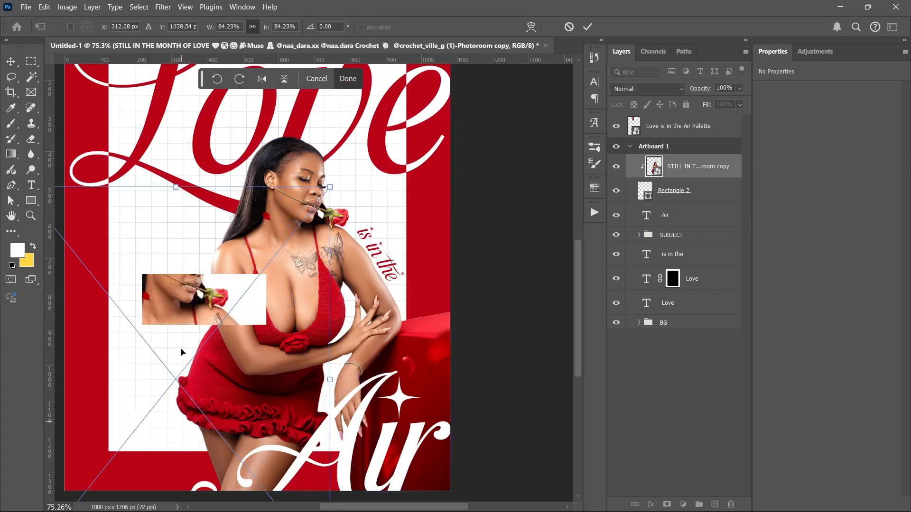
left_click_drag(181, 348, 188, 366)
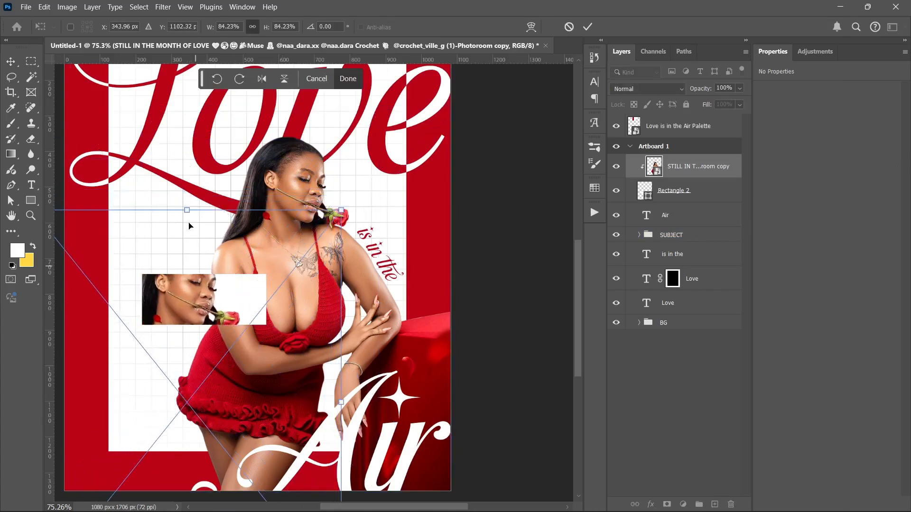
left_click_drag(185, 210, 186, 155)
key("super")
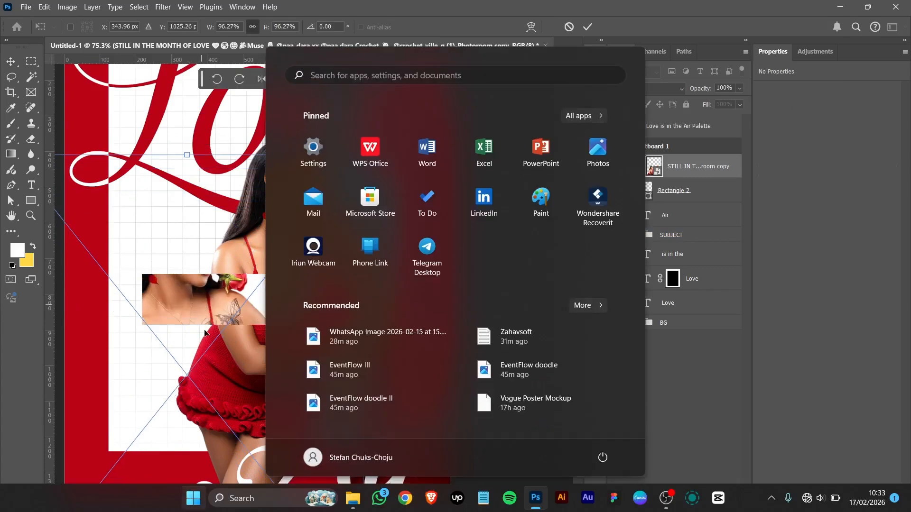
left_click_drag(204, 311, 212, 350)
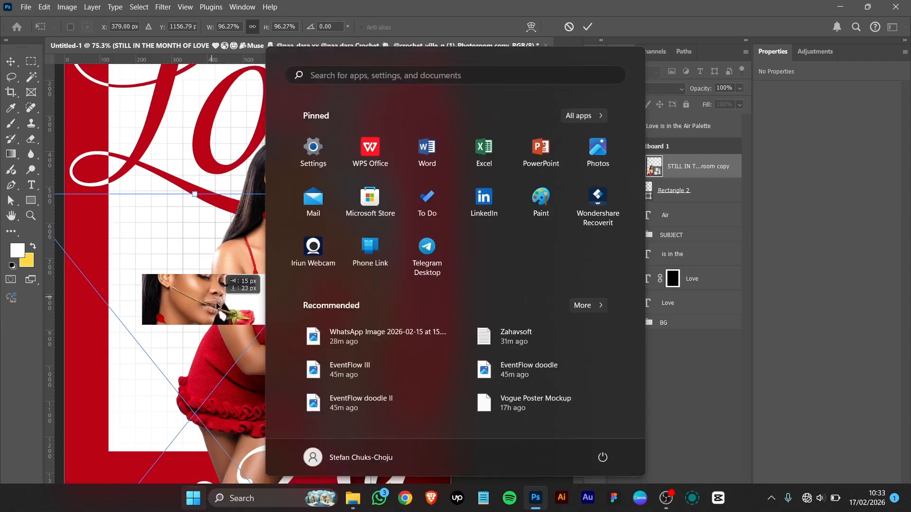
left_click_drag(211, 297, 208, 289)
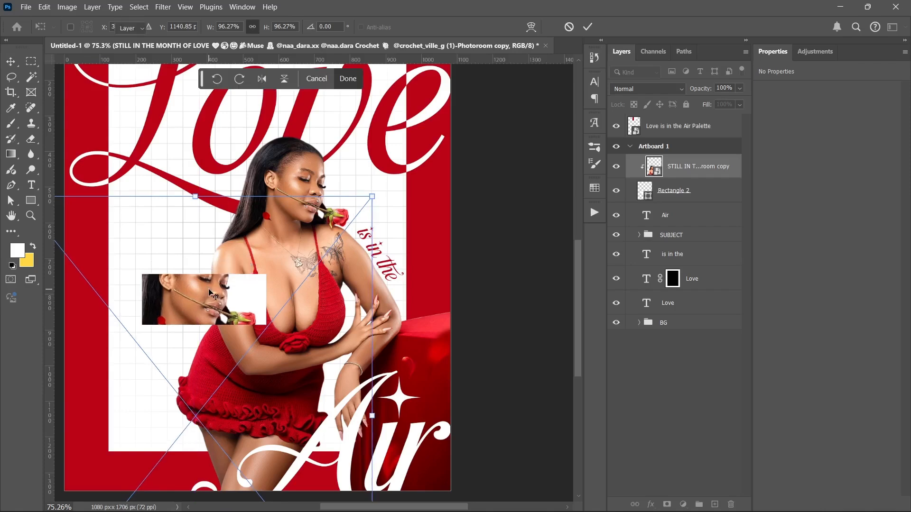
key("Return")
scroll(216, 289, "down", 2)
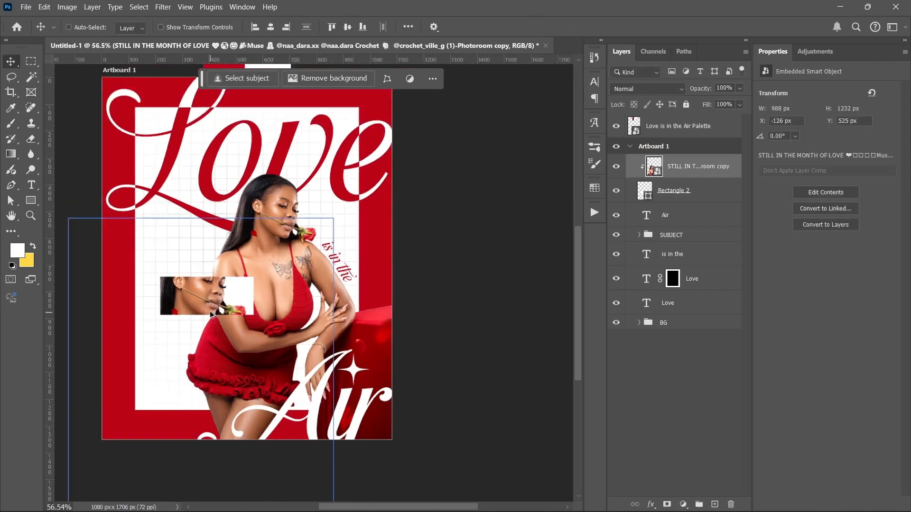
Narrow the clipping rectangle from its right edge to about 326 px wide
scroll(211, 314, "up", 4)
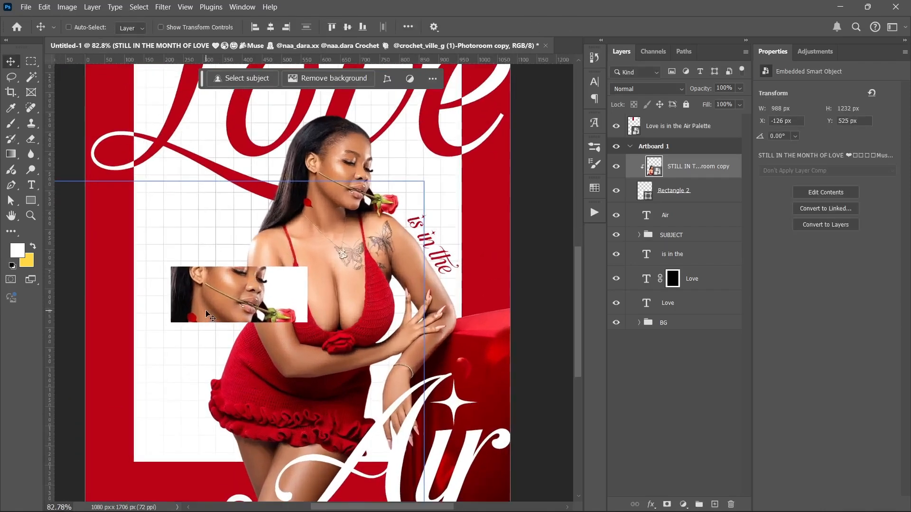
left_click(692, 191)
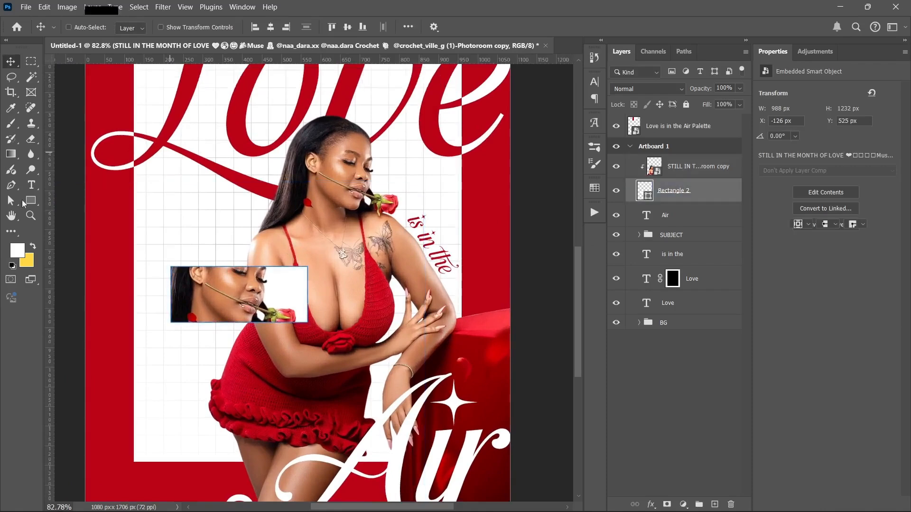
left_click(30, 200)
left_click_drag(307, 294, 297, 294)
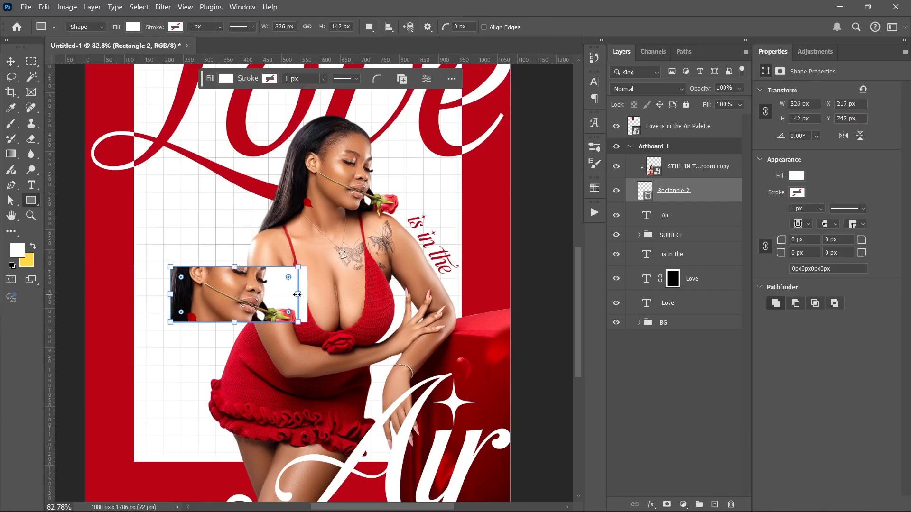
left_click(12, 62)
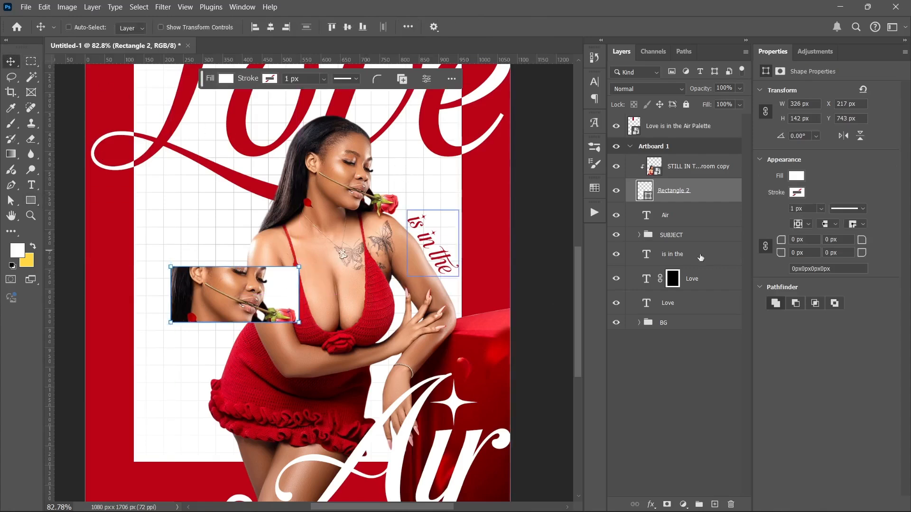
Place the Vector Smart Object copy globe graphic above the clipped photo, scaled to about 10.09%, at the photo rectangle's lower-left corner
left_click(683, 167)
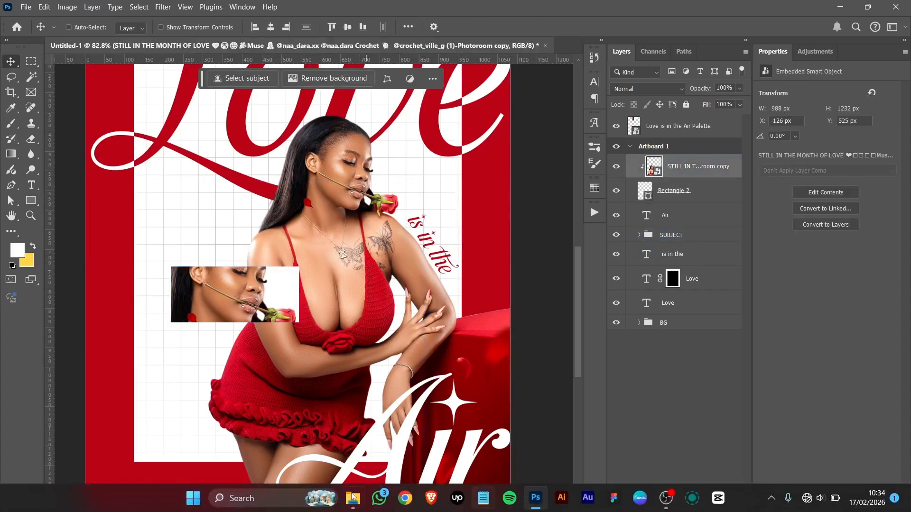
left_click(353, 499)
left_click(738, 182)
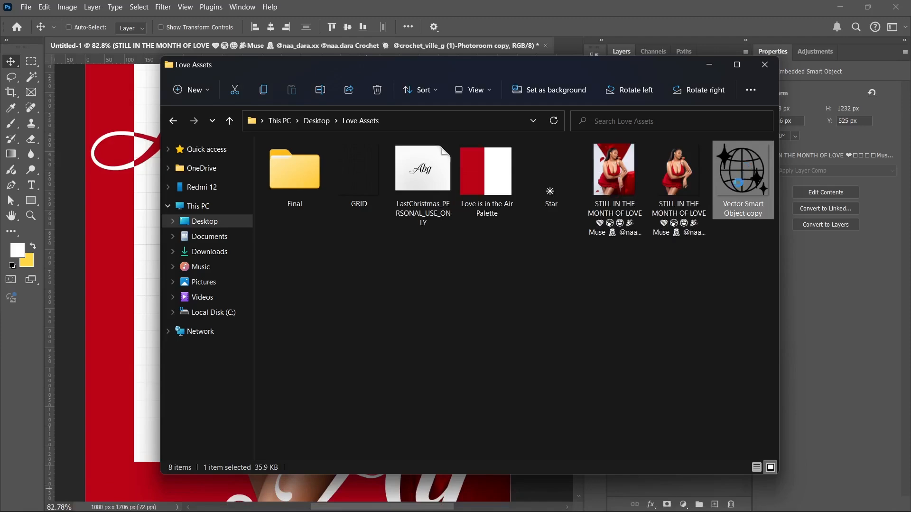
left_click_drag(745, 182, 343, 286)
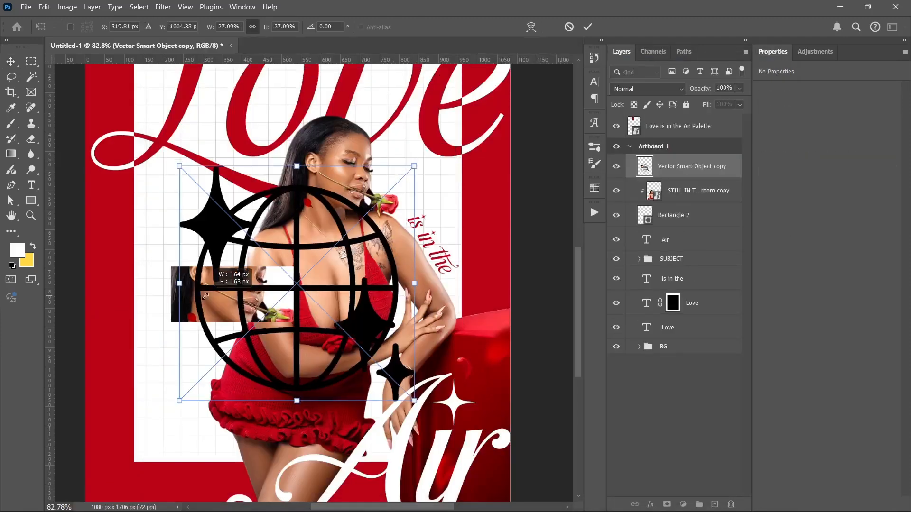
left_click_drag(416, 164, 165, 313)
left_click(587, 27)
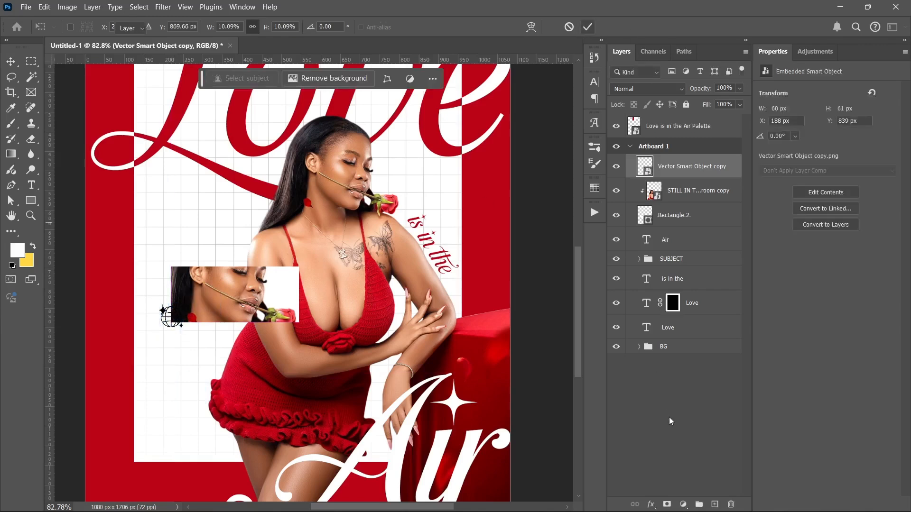
Apply a Color Overlay to the globe graphic using the palette red #ba0317 at 100% opacity
left_click(651, 504)
left_click(657, 461)
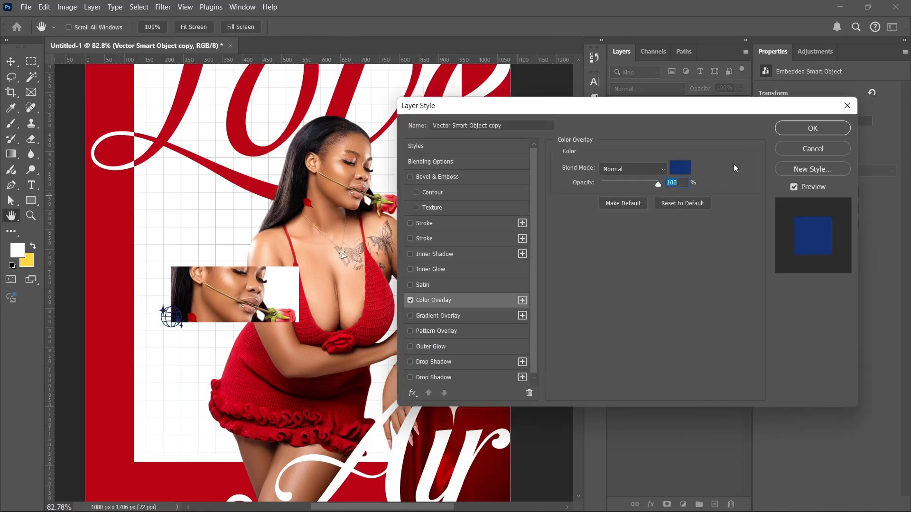
left_click(682, 169)
left_click(265, 83)
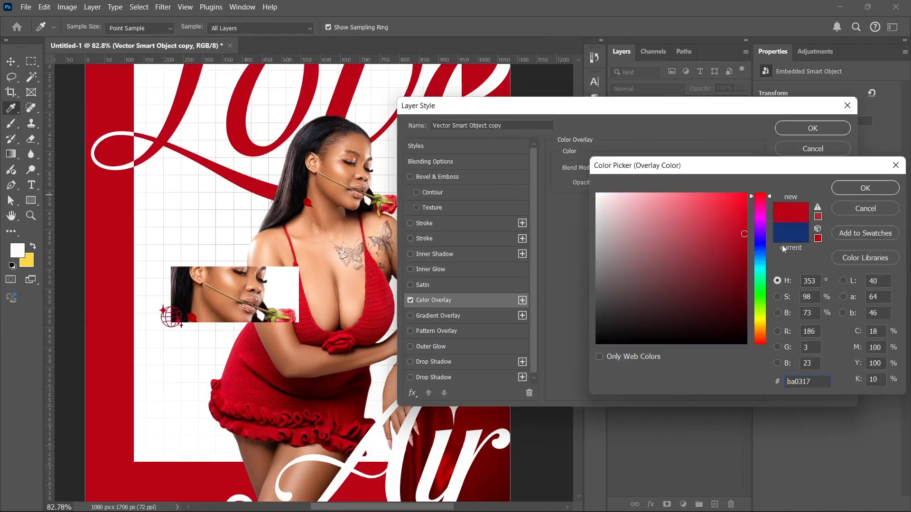
left_click(837, 191)
left_click(812, 128)
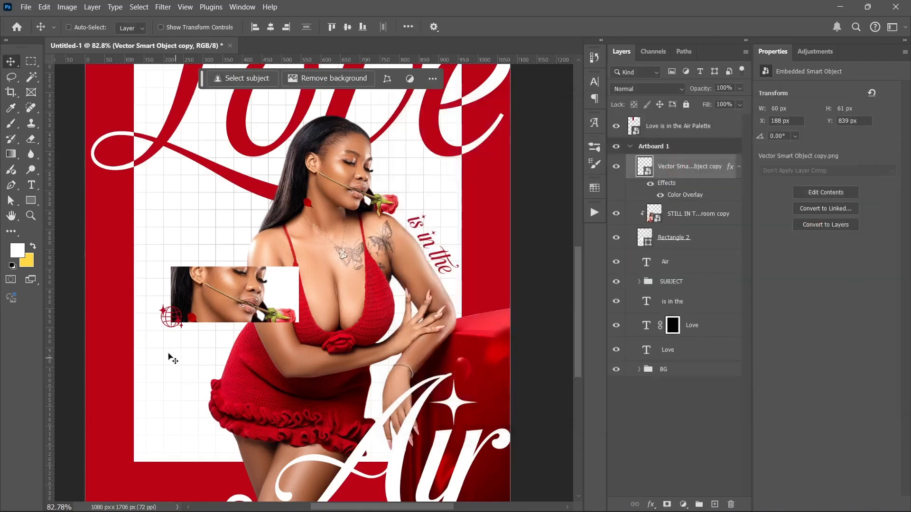
Duplicate the globe to the photo rectangle's upper-right corner and place the copy's layer beneath Rectangle 2
scroll(163, 342, "up", 3)
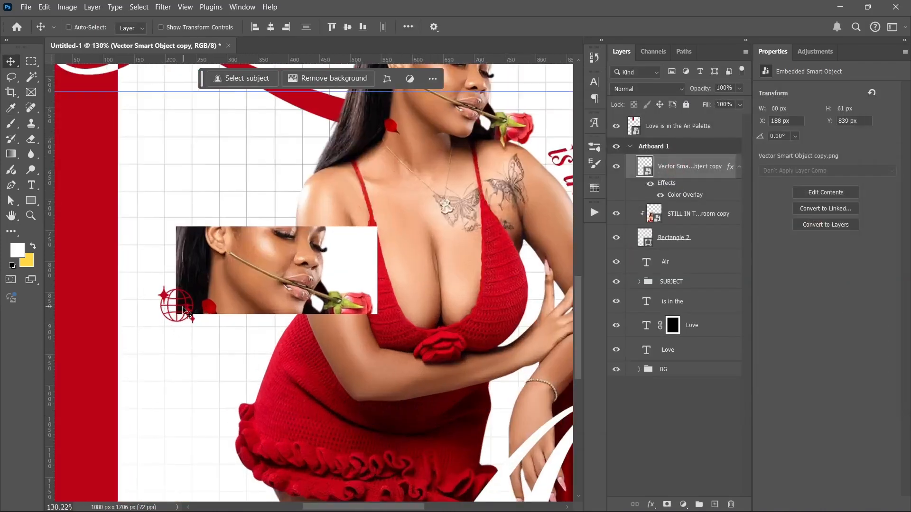
left_click_drag(176, 309, 373, 238)
left_click_drag(647, 167, 651, 290)
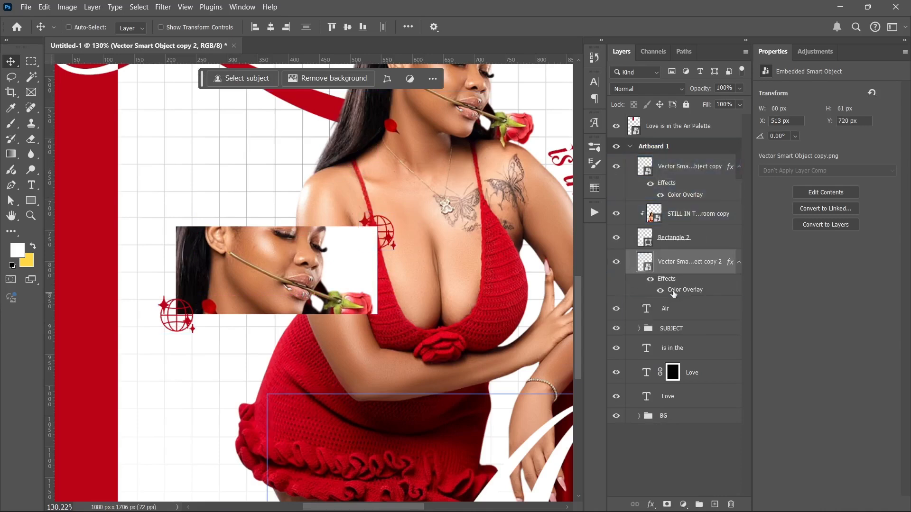
Change the duplicate globe's Color Overlay to white #ffffff and collapse the effects lists of both globe layers
double_click(657, 292)
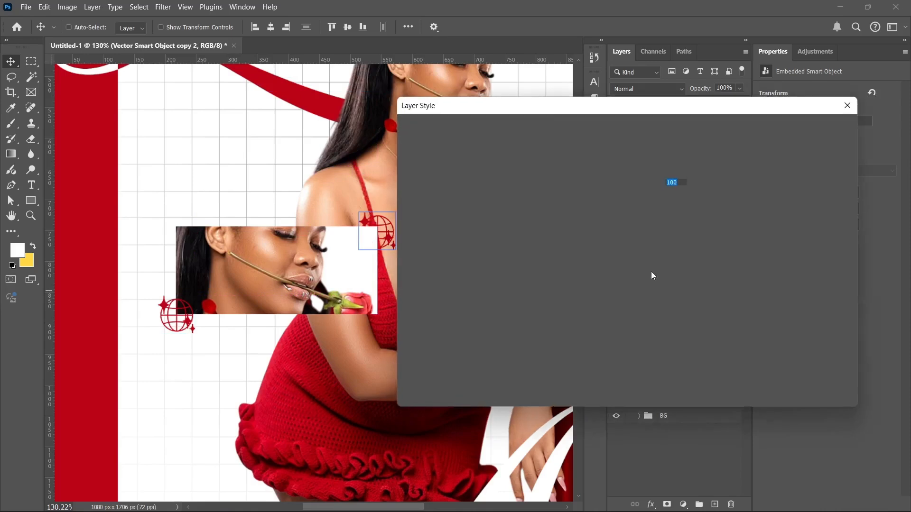
left_click(684, 176)
left_click(596, 193)
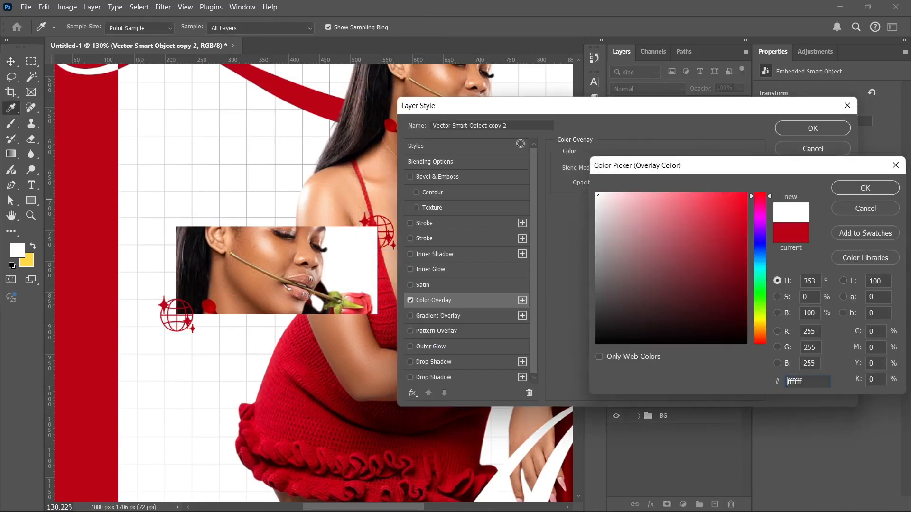
left_click(839, 189)
left_click(800, 134)
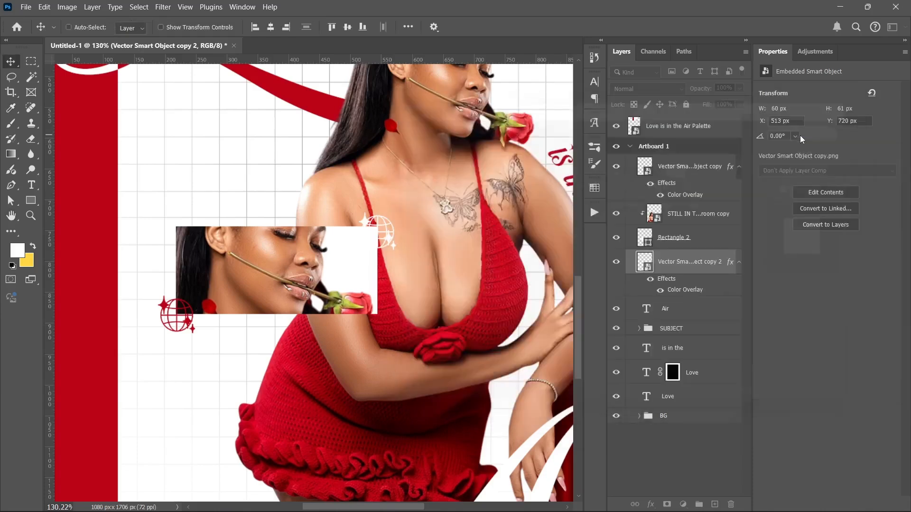
left_click(739, 167)
left_click(738, 239)
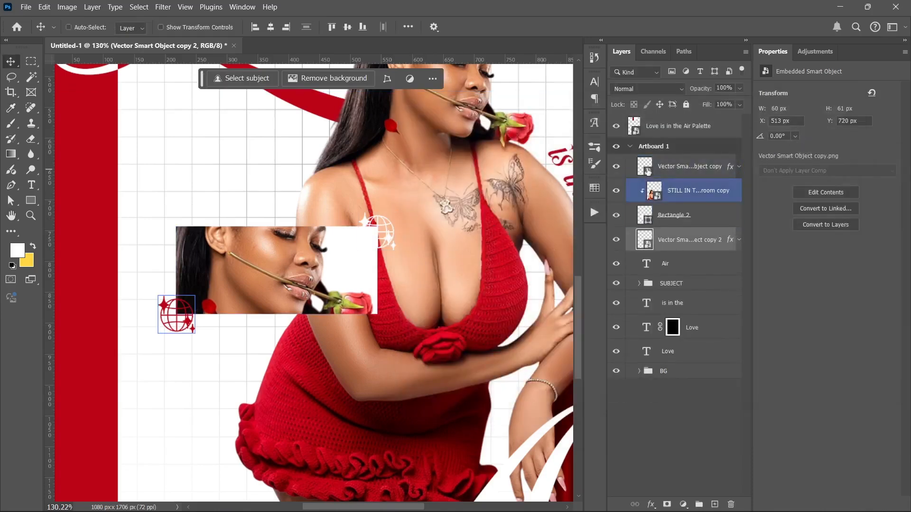
Place the Star image from the Love Assets folder above the red globe layer at its original size
left_click(689, 166)
left_click(350, 500)
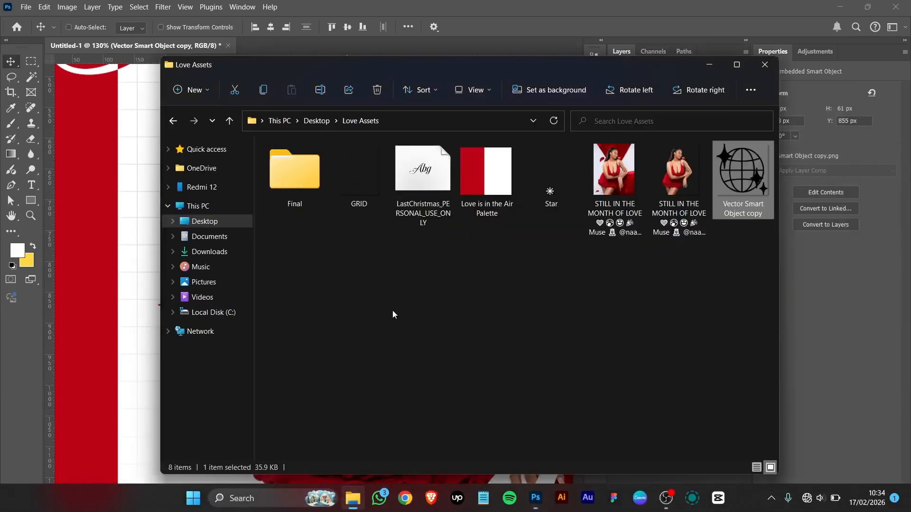
left_click(559, 166)
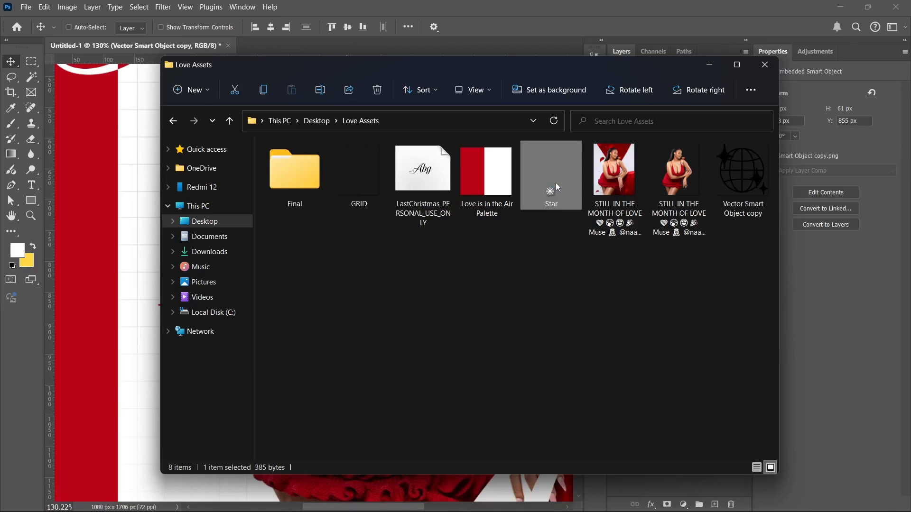
left_click_drag(556, 188, 139, 298)
left_click_drag(151, 280, 313, 283)
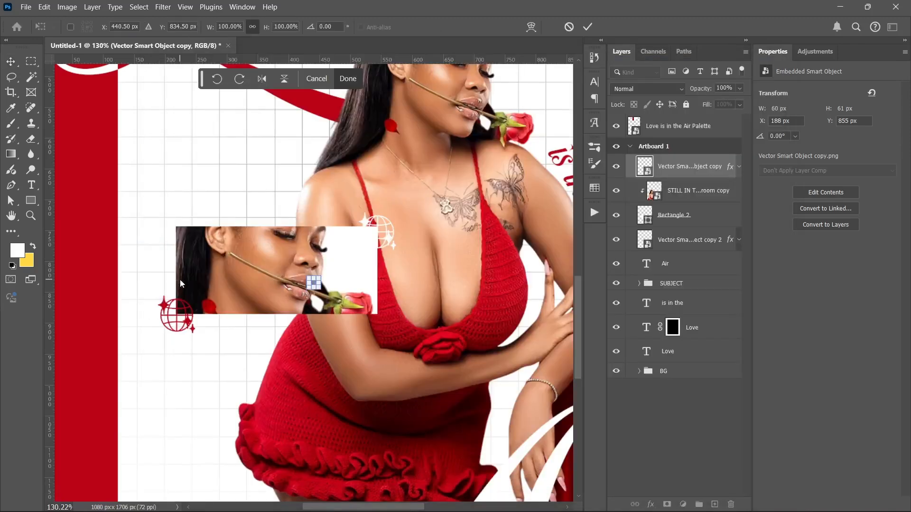
left_click(591, 27)
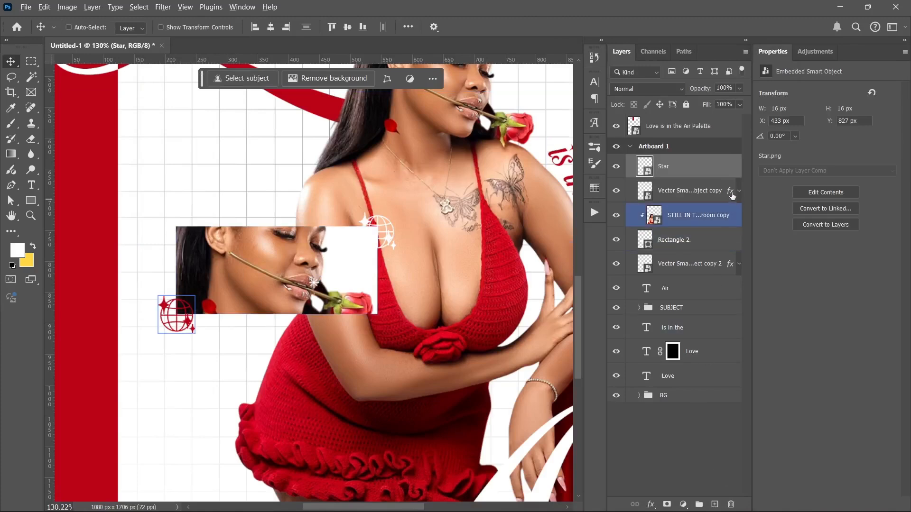
Copy the red globe's Color Overlay to the star and move it to about X 517 px, Y 752 px, inside the photo's upper-right corner
left_click_drag(732, 195, 728, 167)
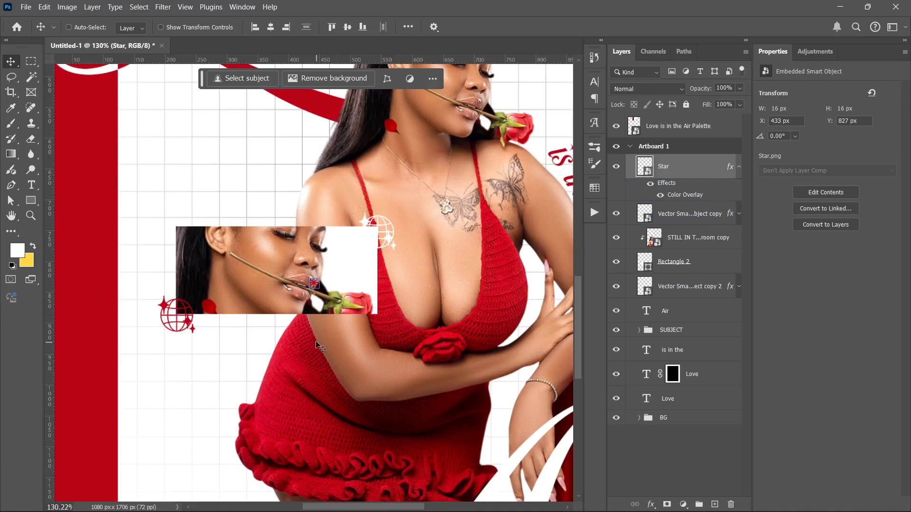
left_click_drag(315, 283, 365, 235)
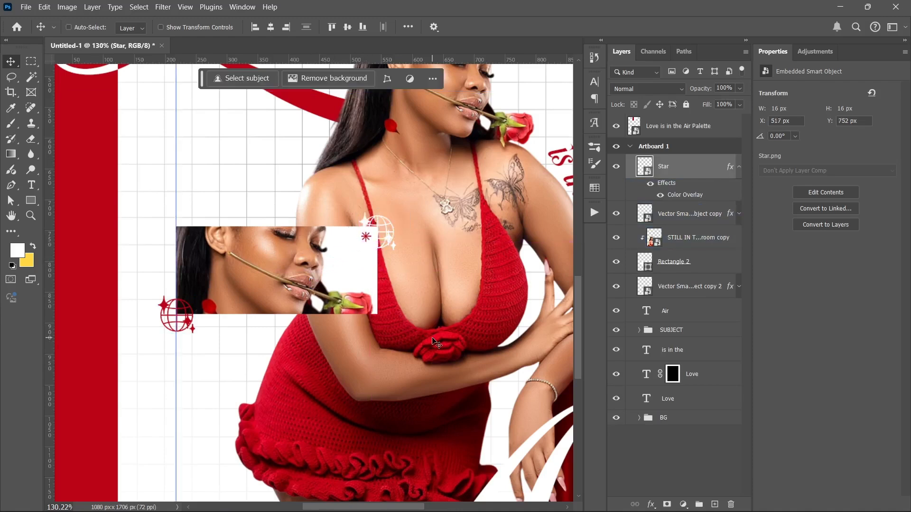
Duplicate the star into the letter "o" of the Love title at about X 515 px, Y 184 px
scroll(332, 390, "down", 5)
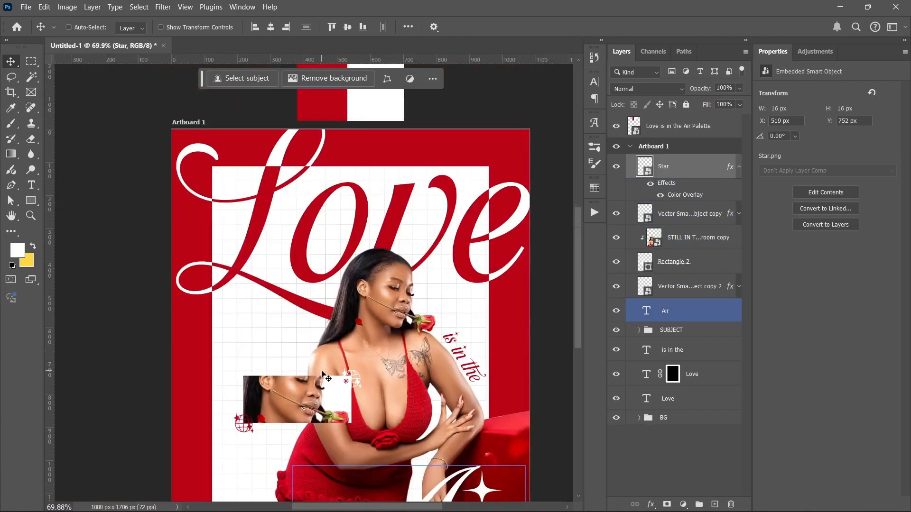
left_click_drag(354, 398, 346, 206)
scroll(345, 205, "up", 2)
scroll(325, 313, "down", 3)
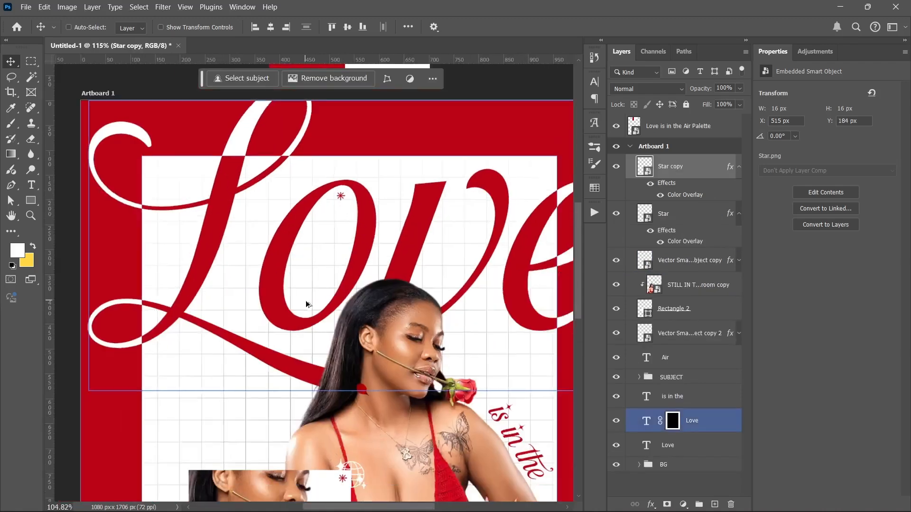
left_click_drag(321, 310, 296, 248)
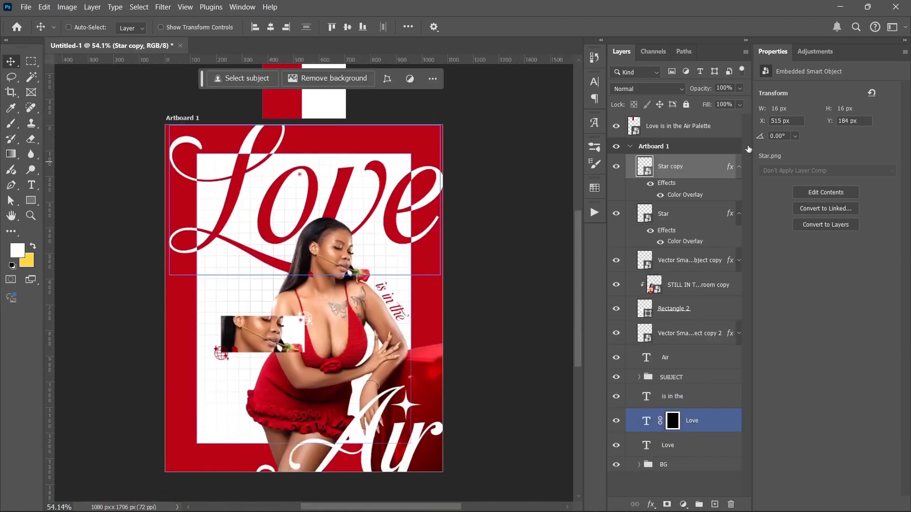
Collapse the effects lists of both star layers
left_click(739, 169)
left_click(738, 190)
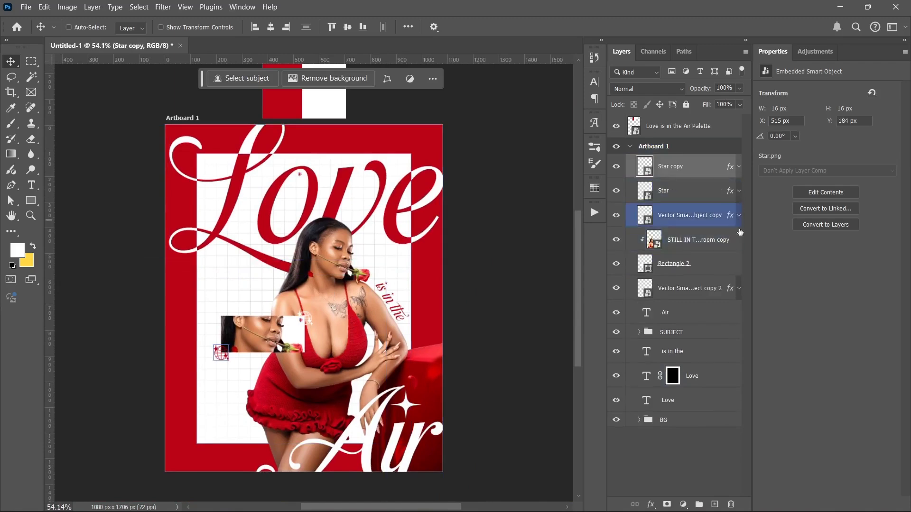
left_click(738, 214)
left_click(738, 214)
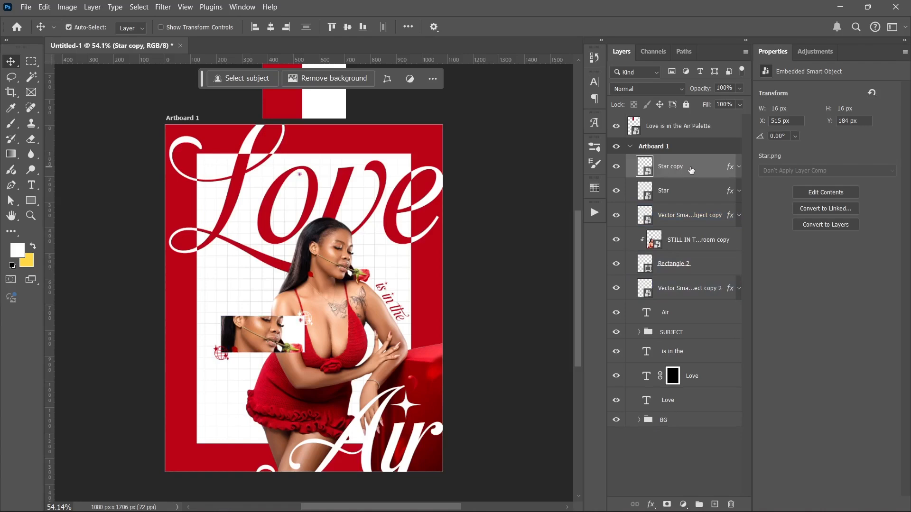
key("ctrl+alt+shift+w")
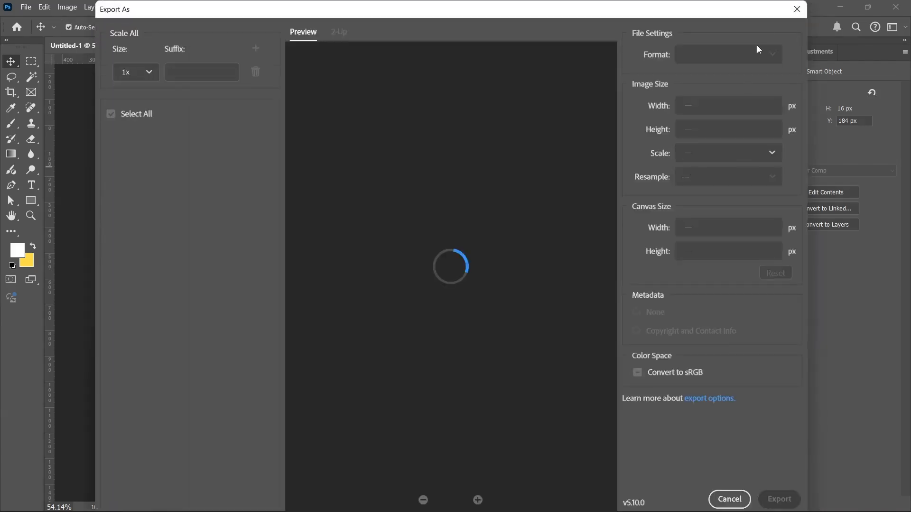
left_click(796, 10)
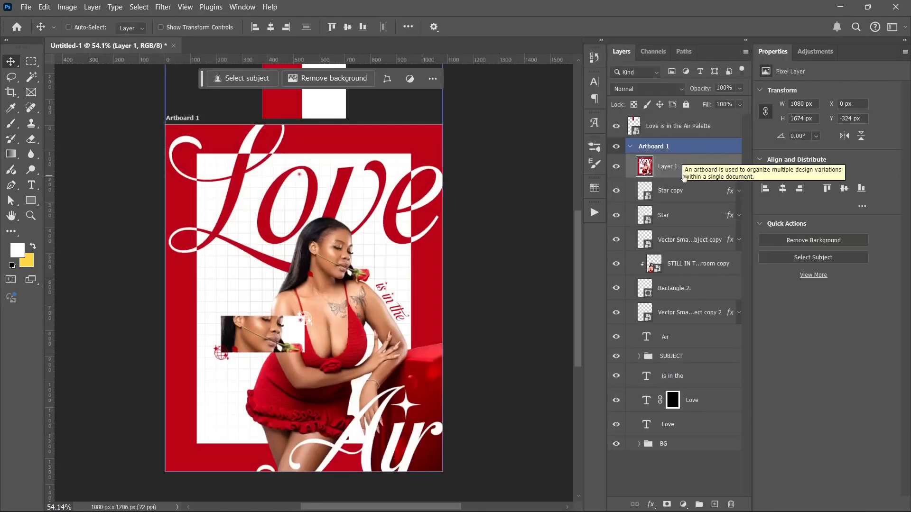
right_click(687, 171)
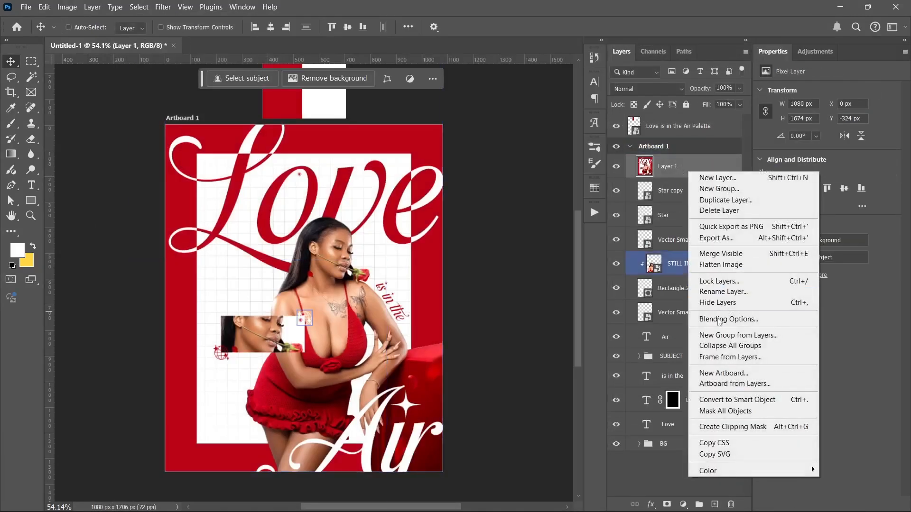
left_click(727, 401)
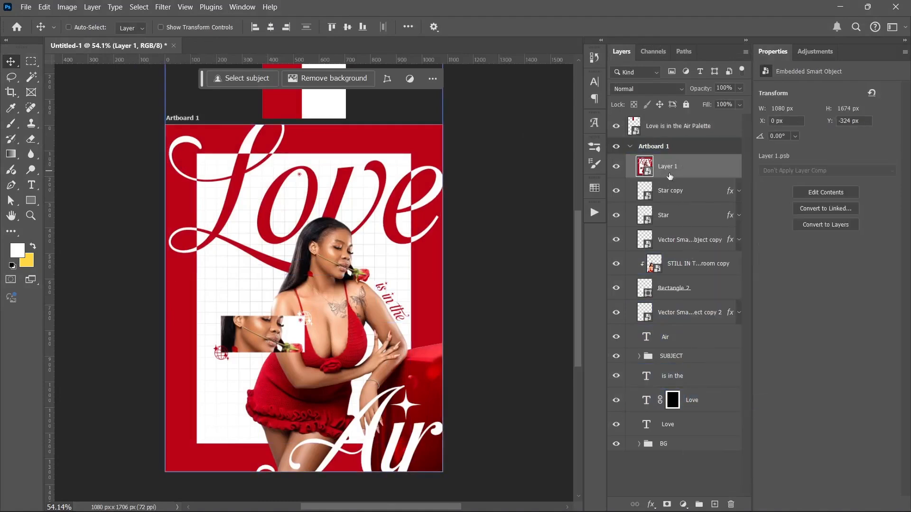
key("Delete")
left_click(664, 420)
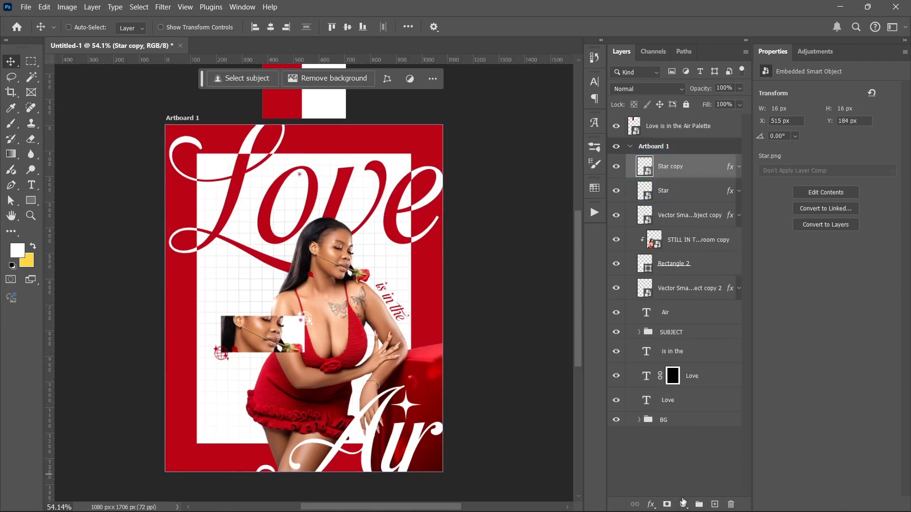
Add a Selective Color adjustment above the stars with Reds at Cyan -19% and Magenta about +46%, and adjust Yellow and Black
left_click(683, 504)
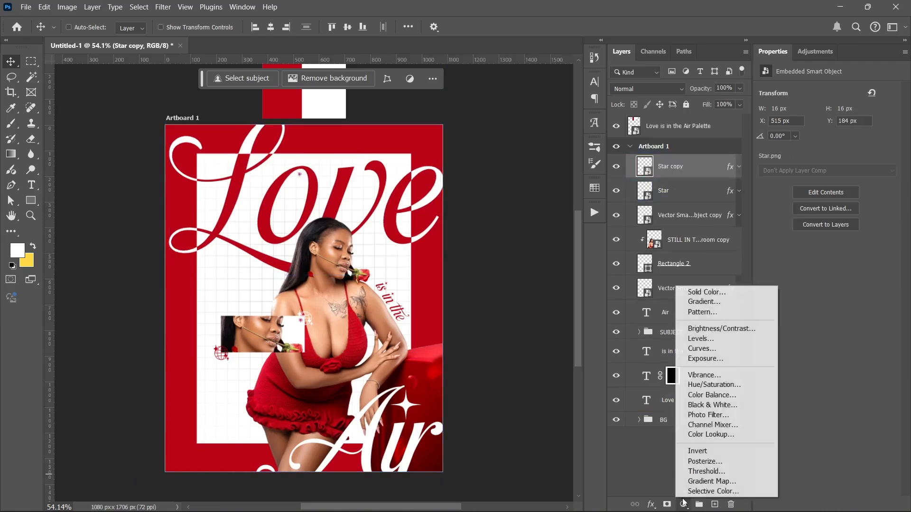
left_click(713, 491)
left_click(813, 104)
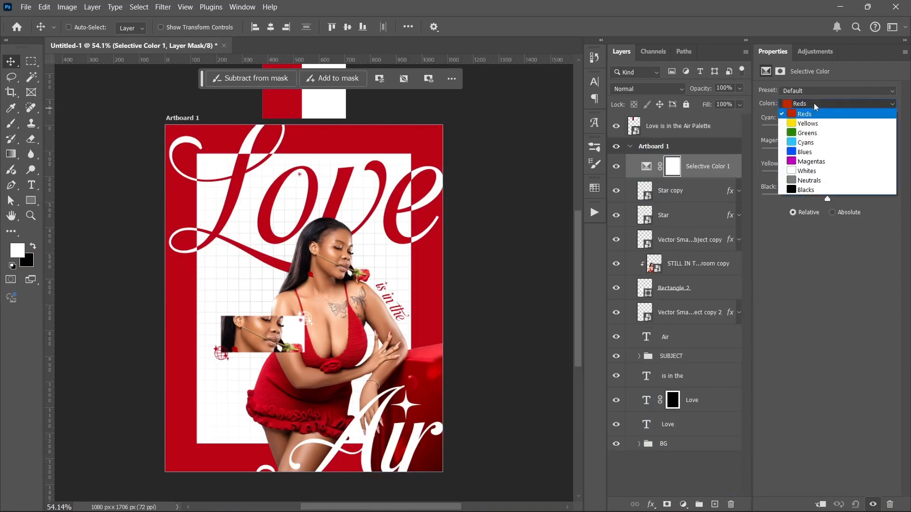
left_click(826, 113)
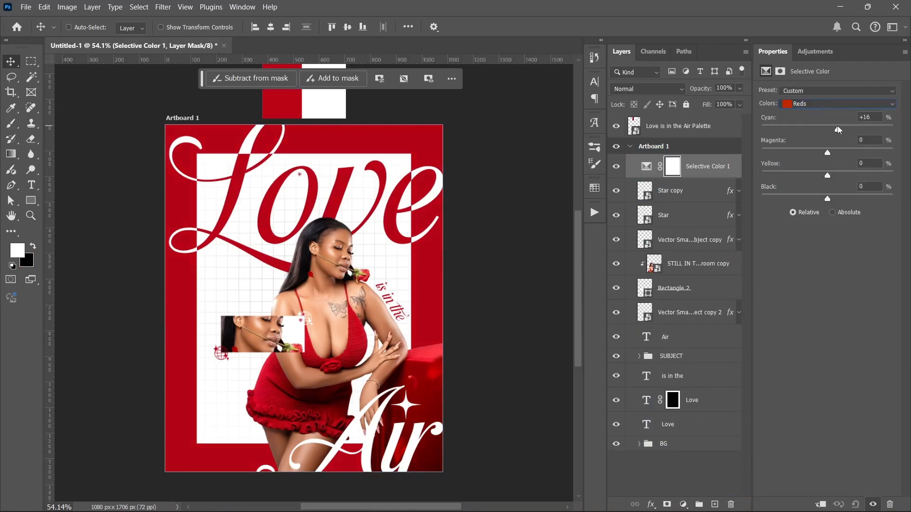
left_click_drag(842, 126, 856, 144)
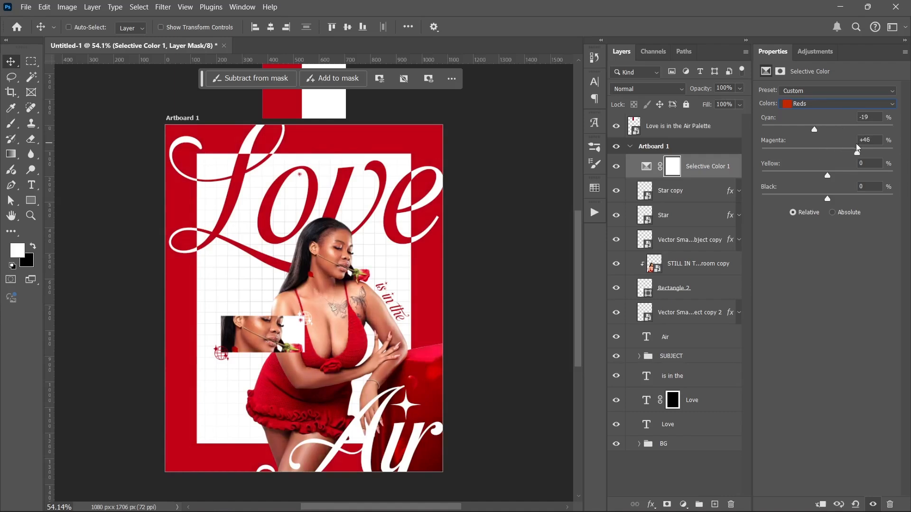
left_click_drag(828, 176, 812, 199)
Stamp all visible layers into a new merged layer above the Selective Color adjustment and convert it to a smart object
key("ctrl+shift+alt+e")
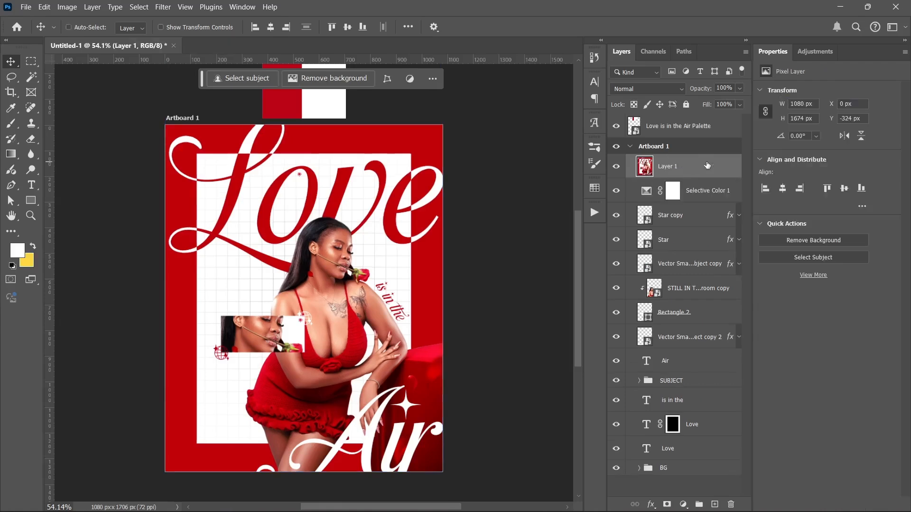
right_click(706, 164)
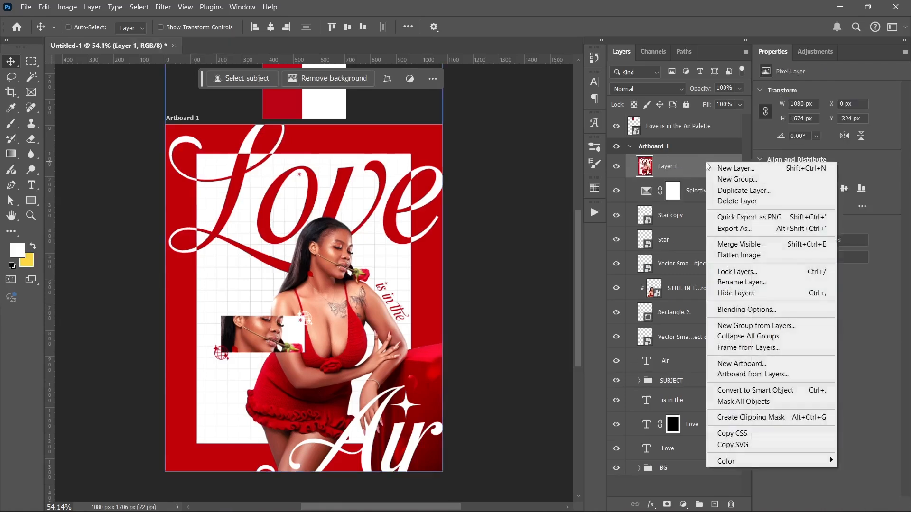
left_click(747, 390)
Start a Camera Raw filter on the merged smart object and set Exposure to +0.10 and Contrast to about +23
left_click(171, 10)
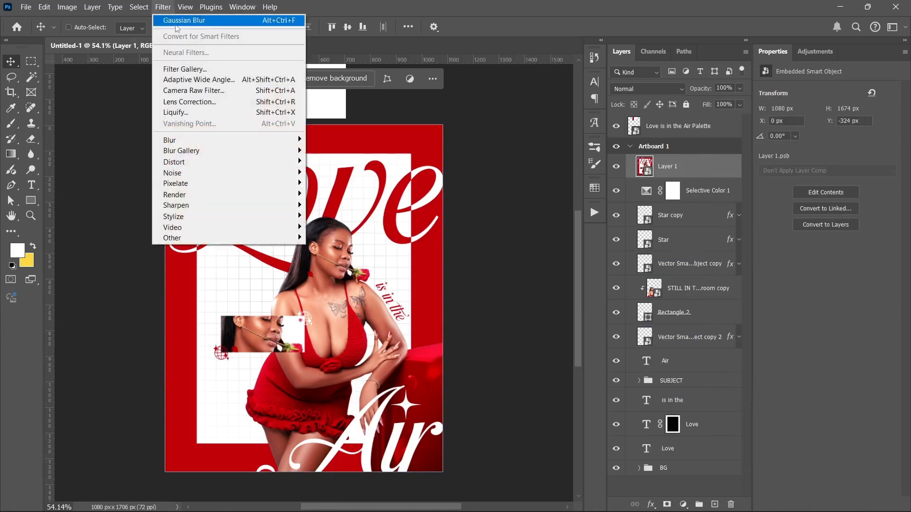
left_click(188, 91)
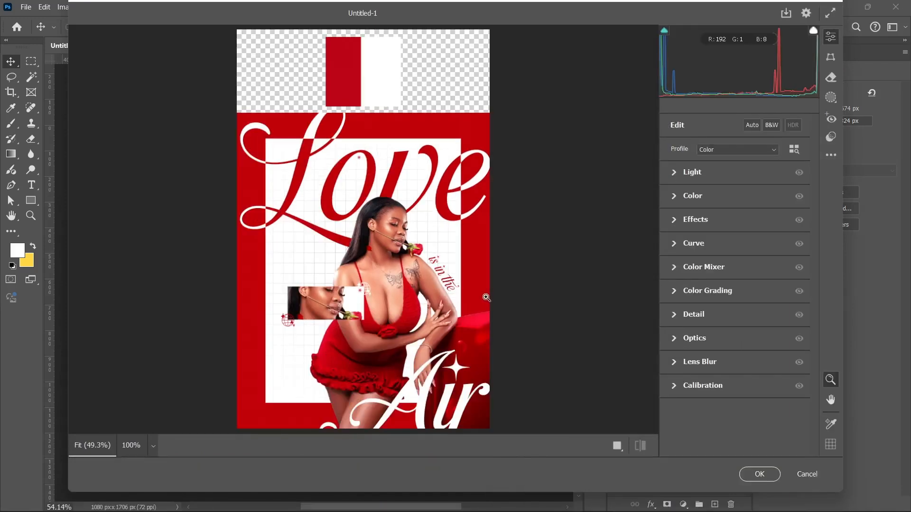
left_click(683, 173)
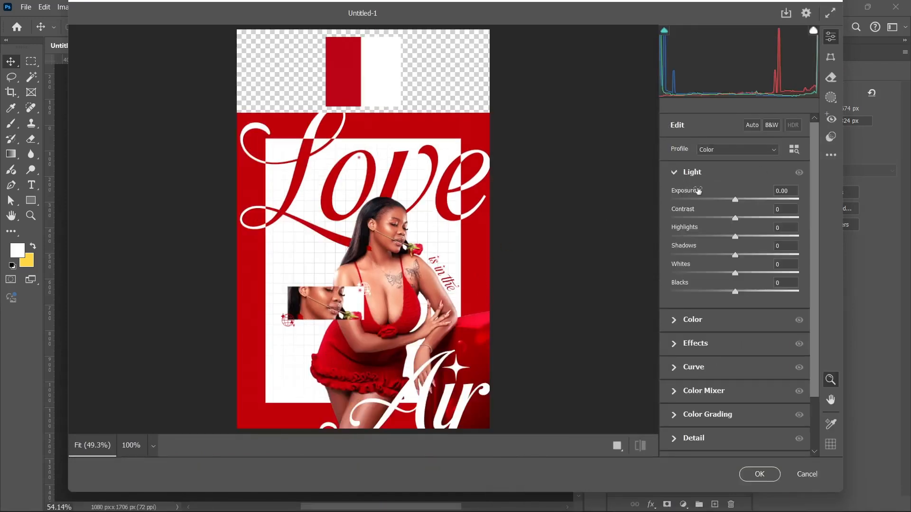
left_click_drag(734, 199, 752, 218)
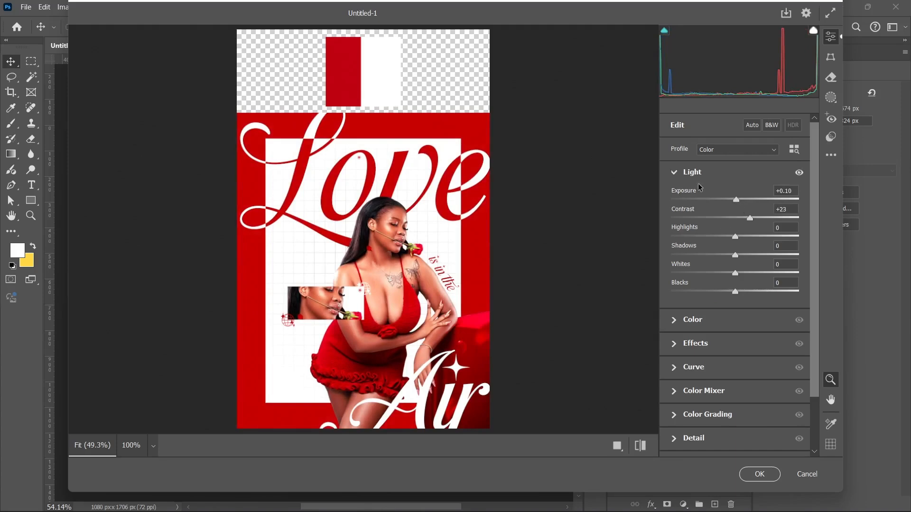
left_click(688, 173)
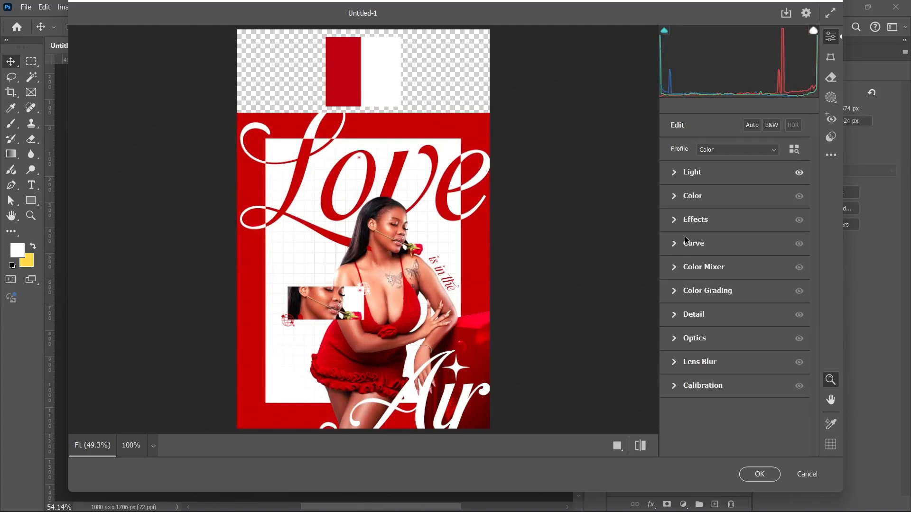
Set the Camera Raw Texture to about +15 and add a slight dark Vignette
left_click(687, 225)
left_click_drag(734, 246, 744, 247)
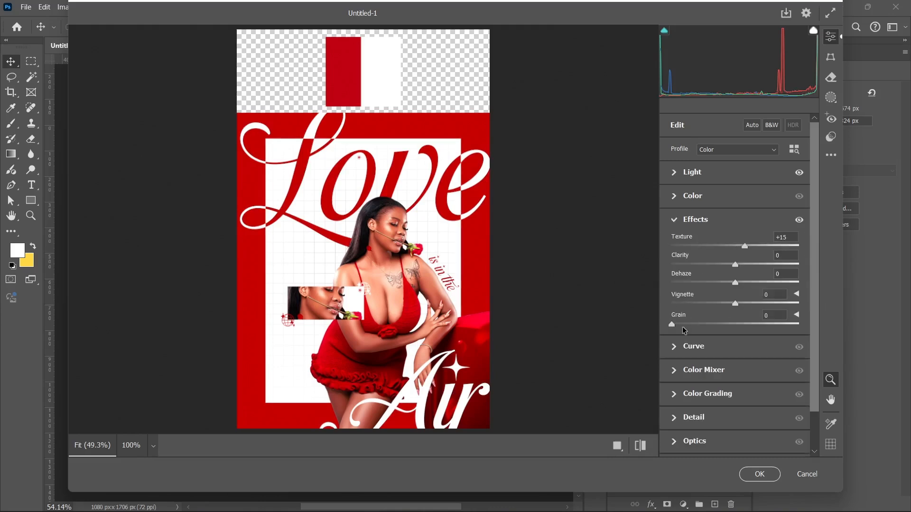
left_click_drag(735, 303, 727, 304)
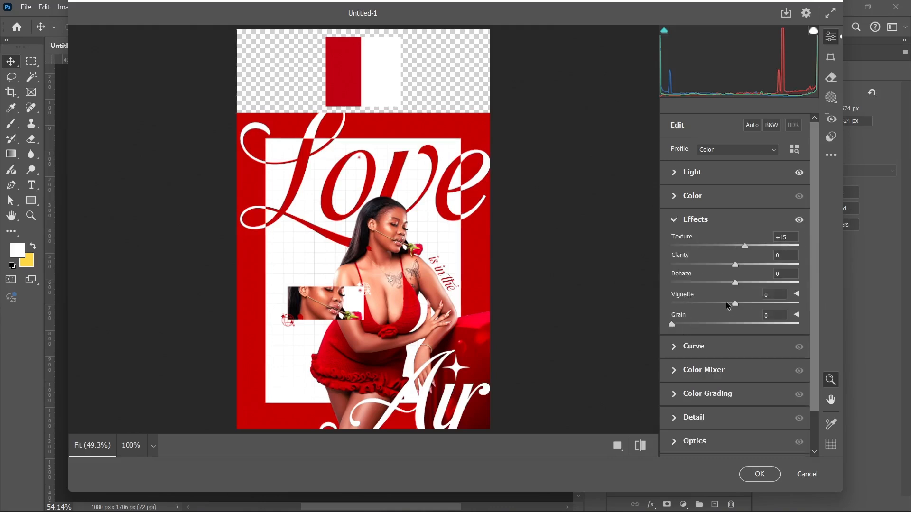
left_click(688, 221)
Add some Sharpening in the Camera Raw detail settings and apply the filter to the merged layer
left_click(685, 314)
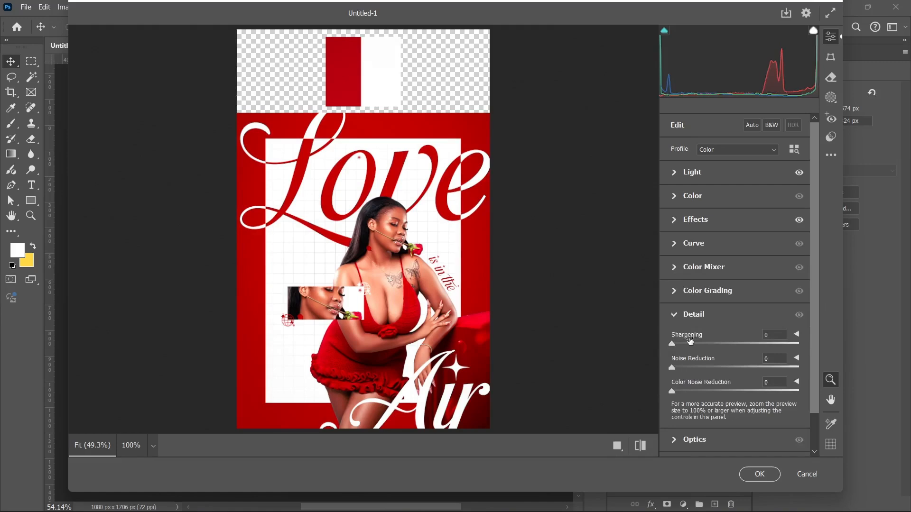
left_click(679, 315)
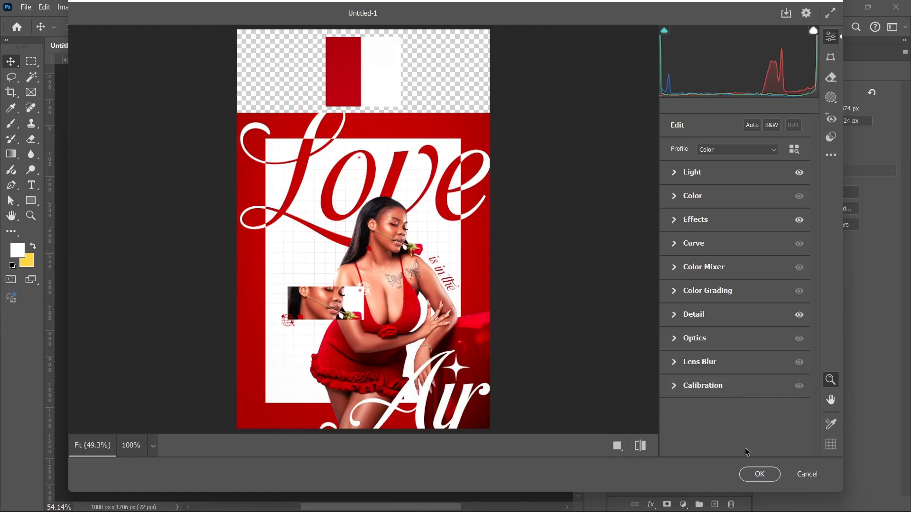
left_click(748, 470)
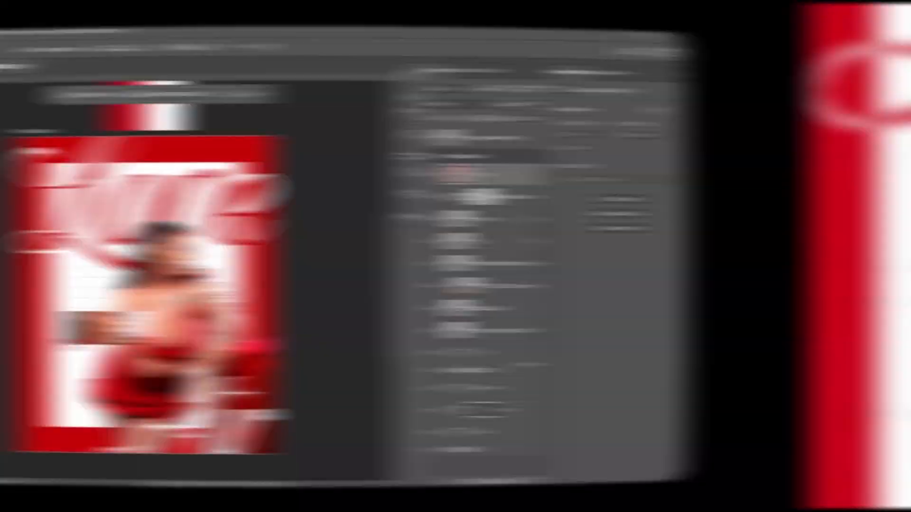